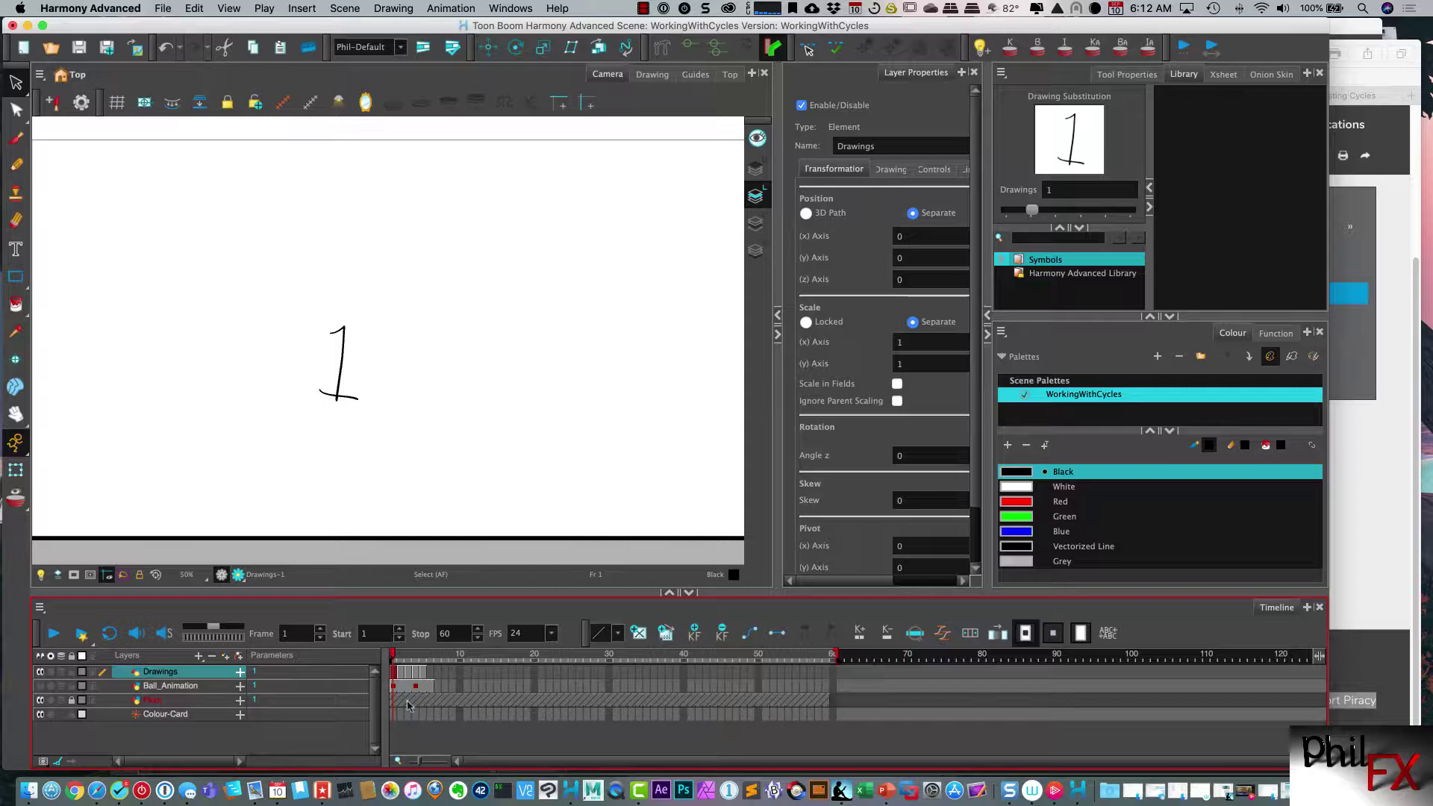
Preview the numbered drawings, then hide Drawings and scrub the Ball_Animation layer's motion
{"action": "mouse_move", "coordinate": [394, 653]}
{"action": "left_mouse_down"}
{"action": "mouse_move", "coordinate": [422, 653]}
{"action": "mouse_move", "coordinate": [393, 654]}
{"action": "left_mouse_up"}
{"action": "left_click", "coordinate": [43, 674]}
{"action": "left_click", "coordinate": [41, 688]}
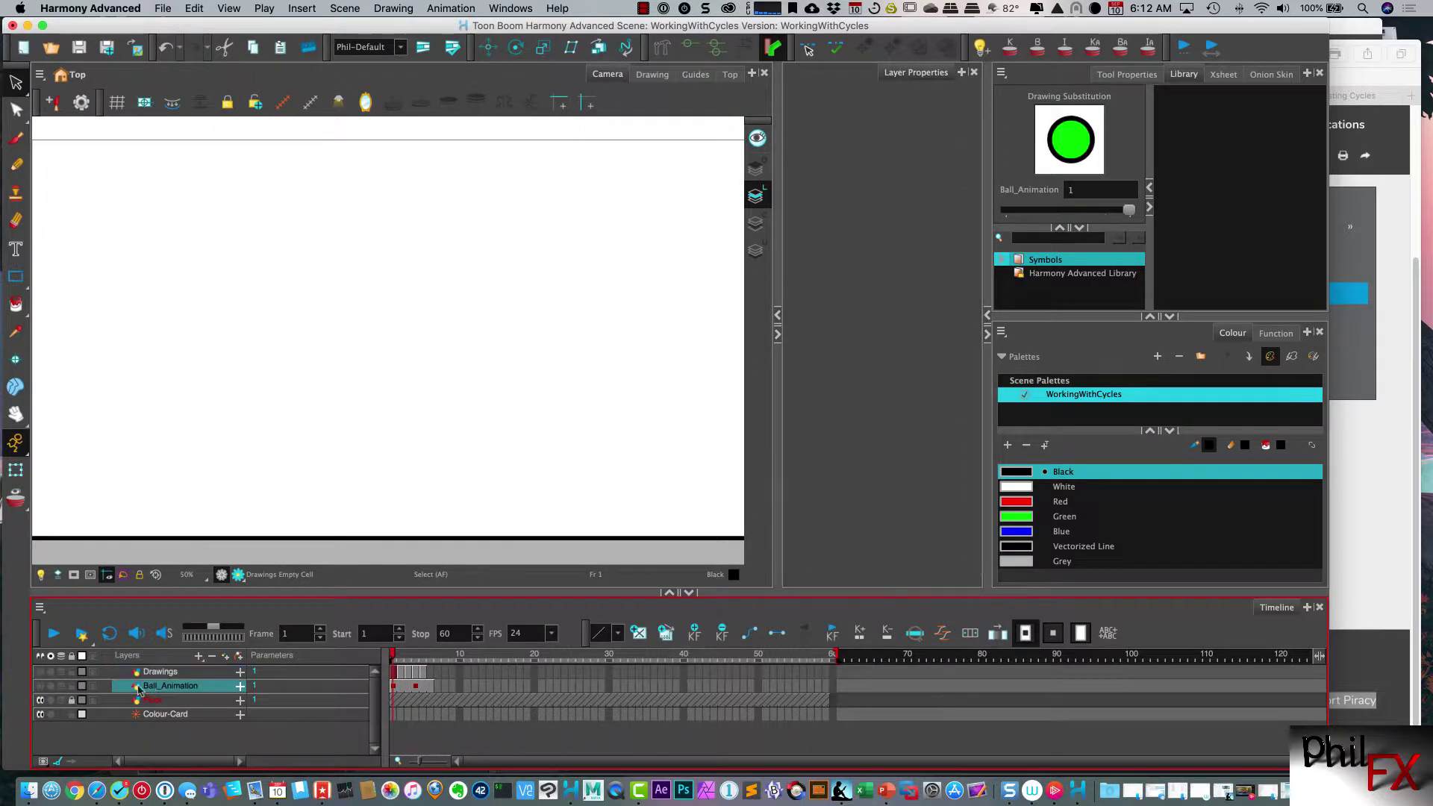
{"action": "left_click", "coordinate": [41, 687]}
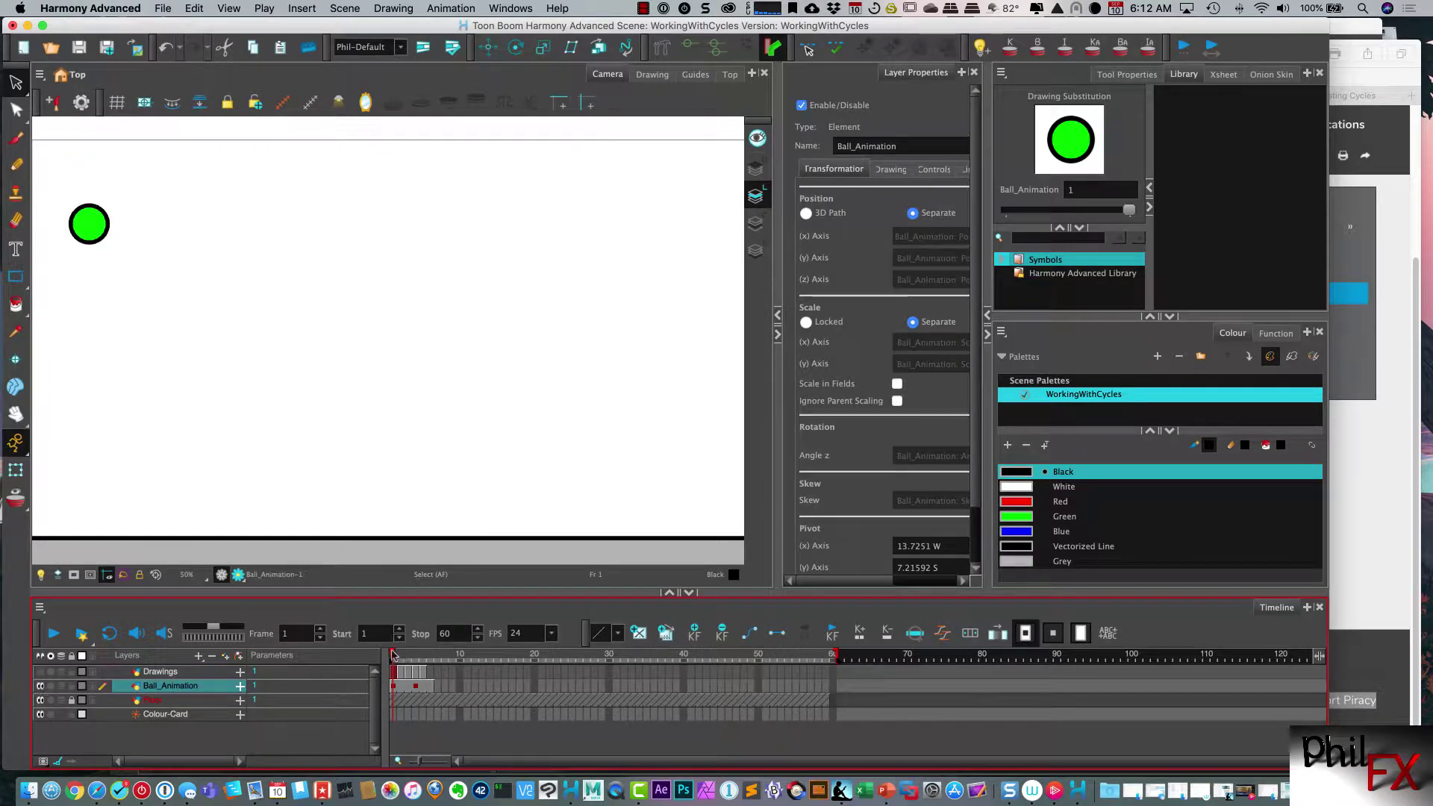
{"action": "mouse_move", "coordinate": [393, 654]}
{"action": "left_mouse_down"}
{"action": "mouse_move", "coordinate": [429, 653]}
{"action": "mouse_move", "coordinate": [392, 656]}
{"action": "left_mouse_up"}
{"action": "mouse_move", "coordinate": [395, 656]}
{"action": "left_mouse_down"}
{"action": "mouse_move", "coordinate": [411, 656]}
{"action": "mouse_move", "coordinate": [392, 657]}
{"action": "left_mouse_up"}
Hide Ball_Animation, show and select the Drawings layer, and step to frame 3
{"action": "left_click", "coordinate": [42, 687]}
{"action": "left_click", "coordinate": [41, 672]}
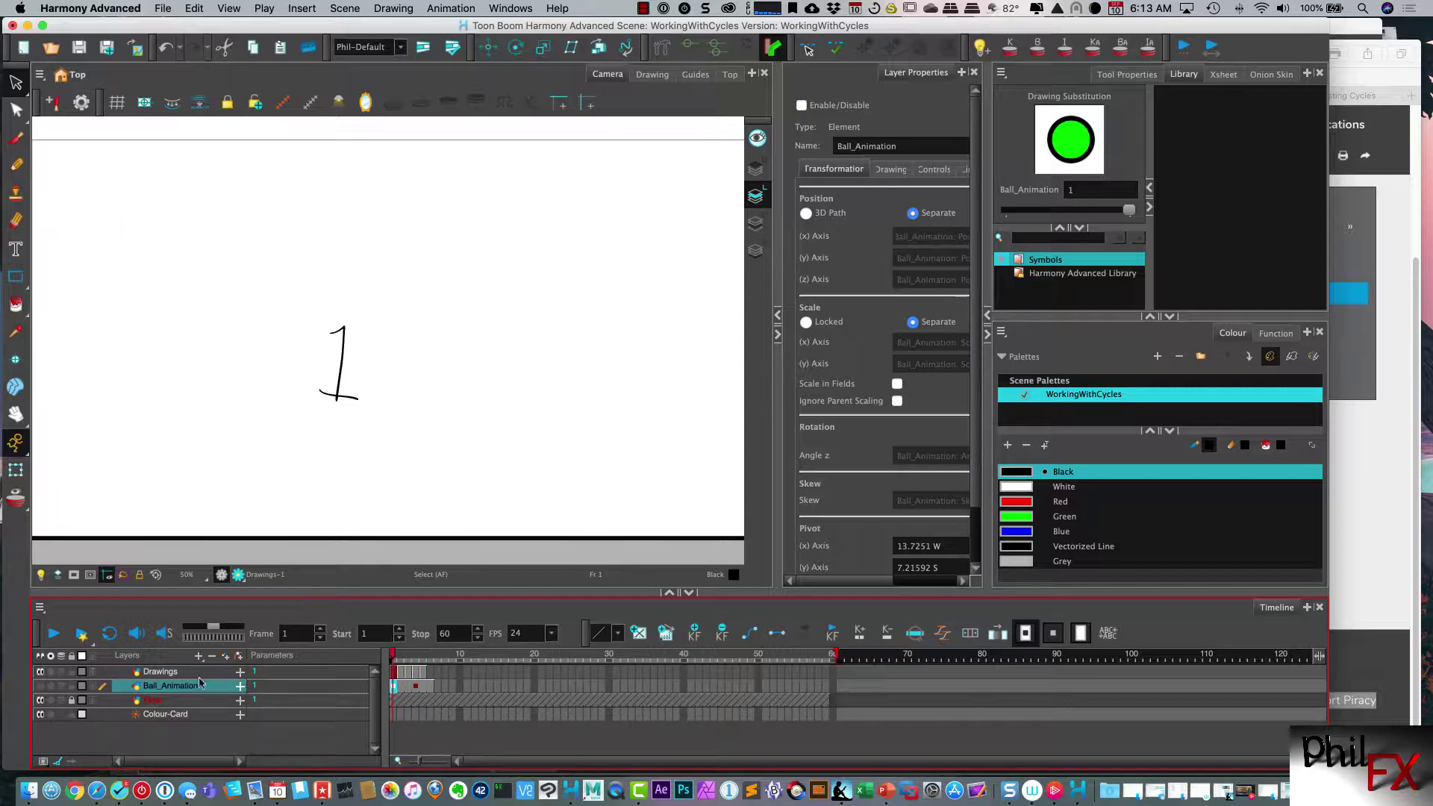
{"action": "left_click", "coordinate": [172, 672]}
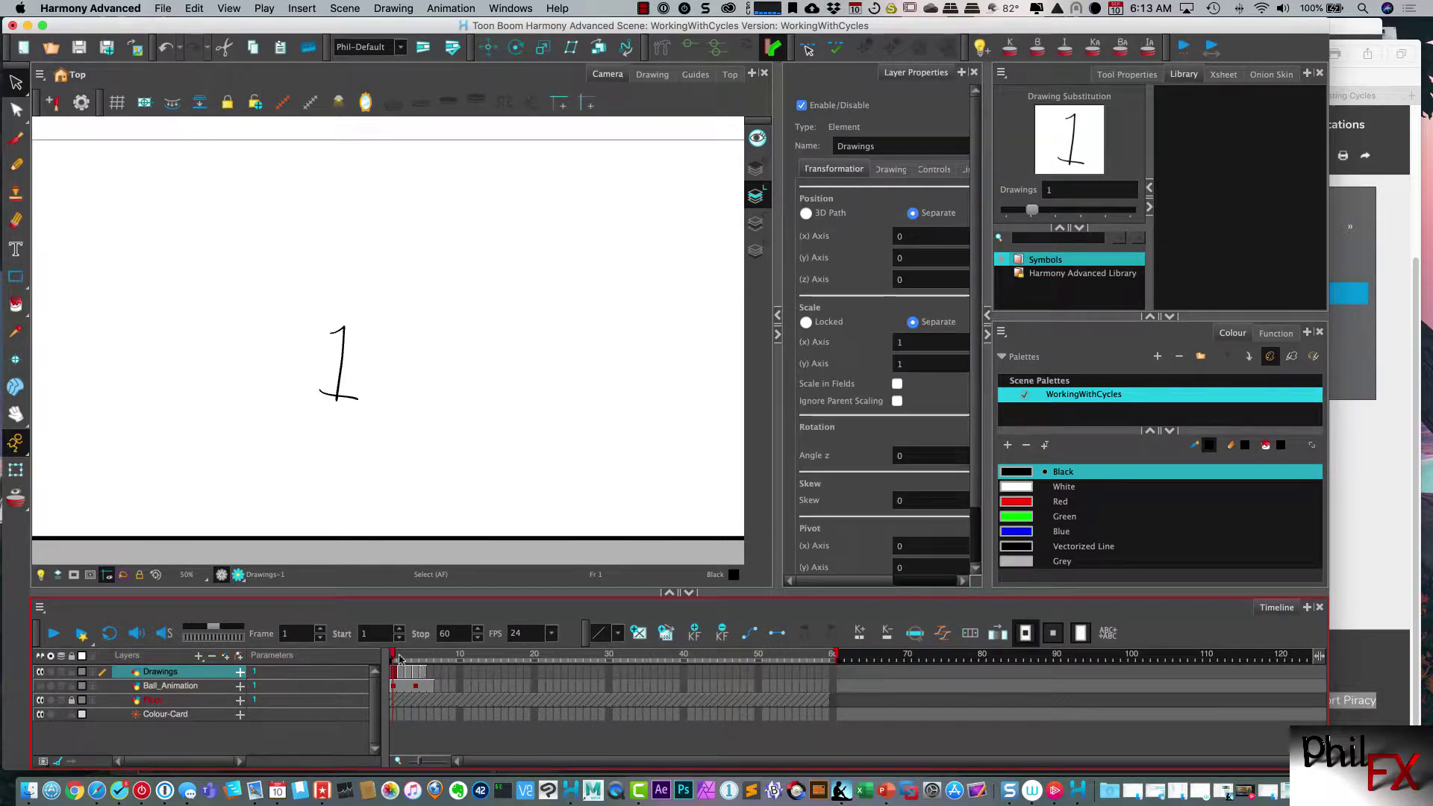
{"action": "mouse_move", "coordinate": [394, 655]}
{"action": "left_mouse_down"}
{"action": "mouse_move", "coordinate": [423, 654]}
{"action": "mouse_move", "coordinate": [393, 654]}
{"action": "left_mouse_up"}
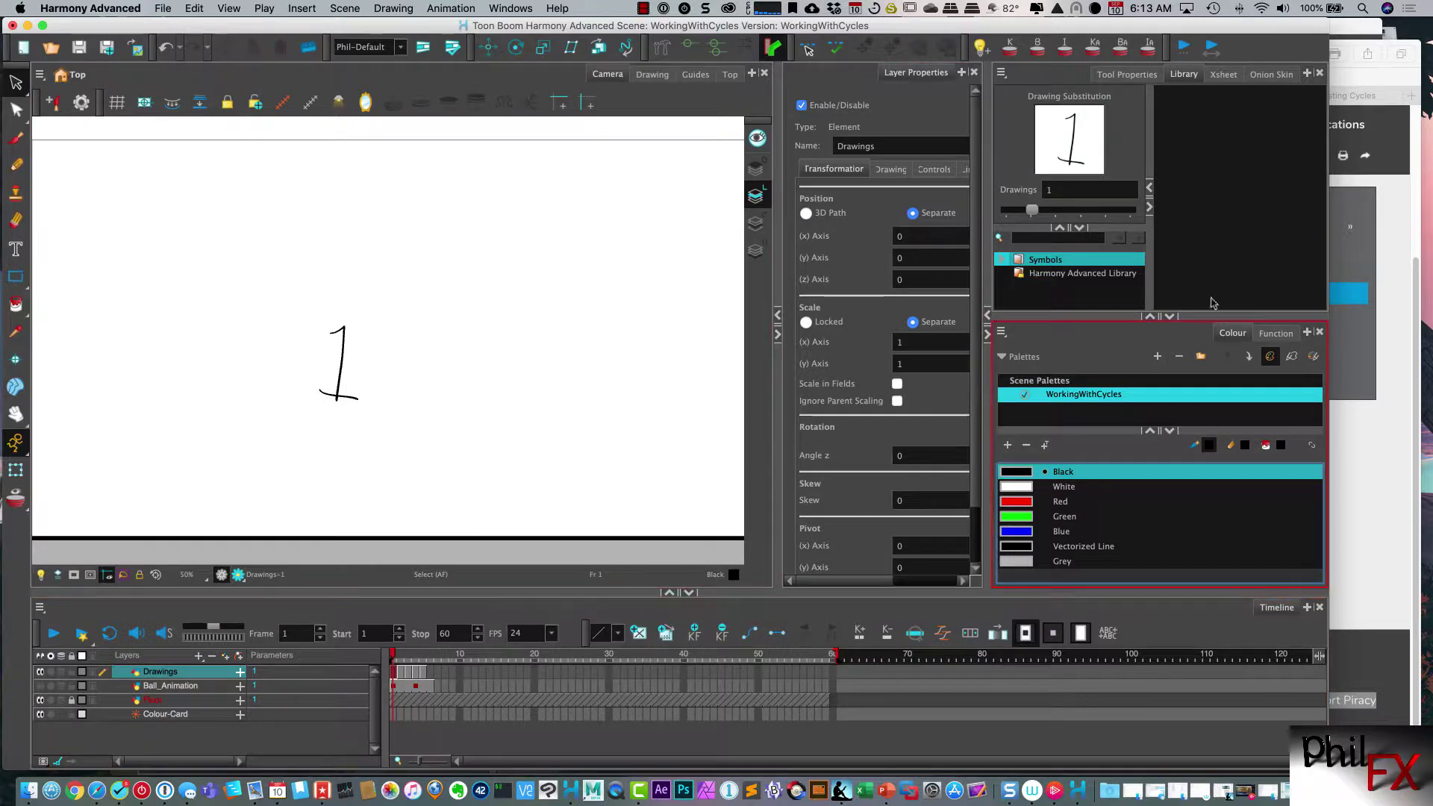
Bring the Harmony 17 'Creating a Cycle' documentation window forward and reposition it
{"action": "left_click", "coordinate": [1349, 41]}
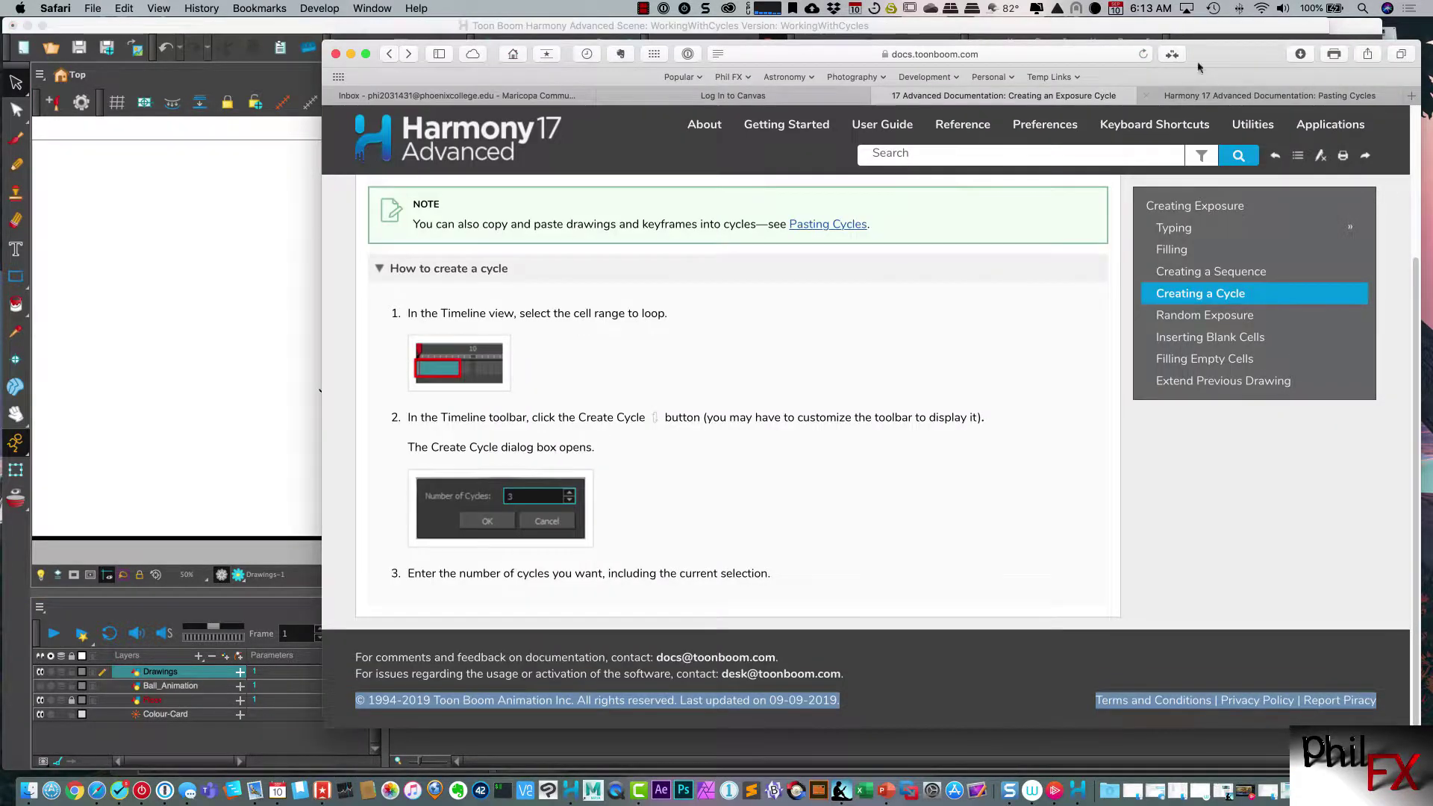
{"action": "left_click_drag", "start_coordinate": [1203, 56], "coordinate": [1067, 50]}
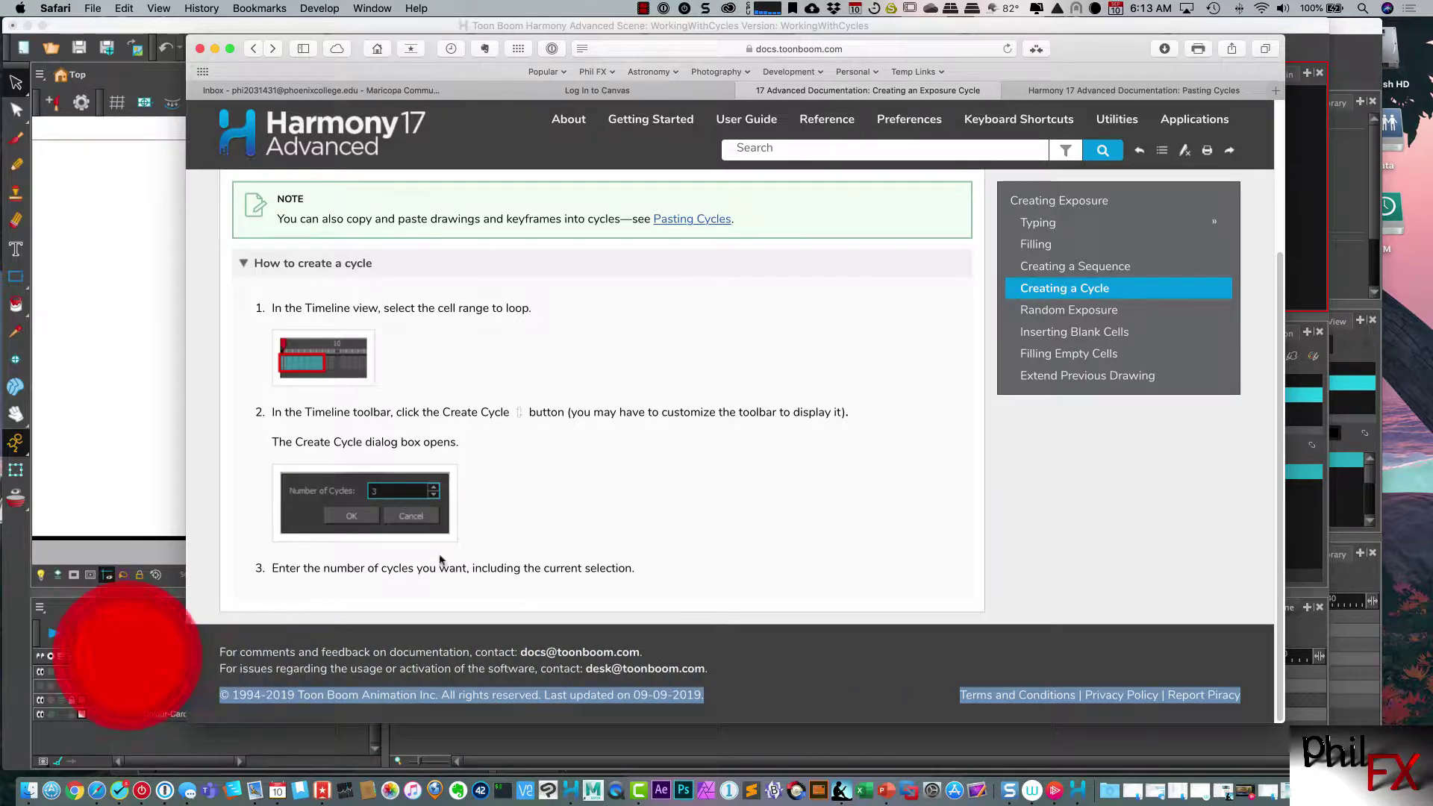
{"action": "left_click_drag", "start_coordinate": [1081, 48], "coordinate": [1182, 48]}
Return to Harmony and open the Timeline toolbar's Customize dialog, enlarging it
{"action": "left_click", "coordinate": [1168, 31]}
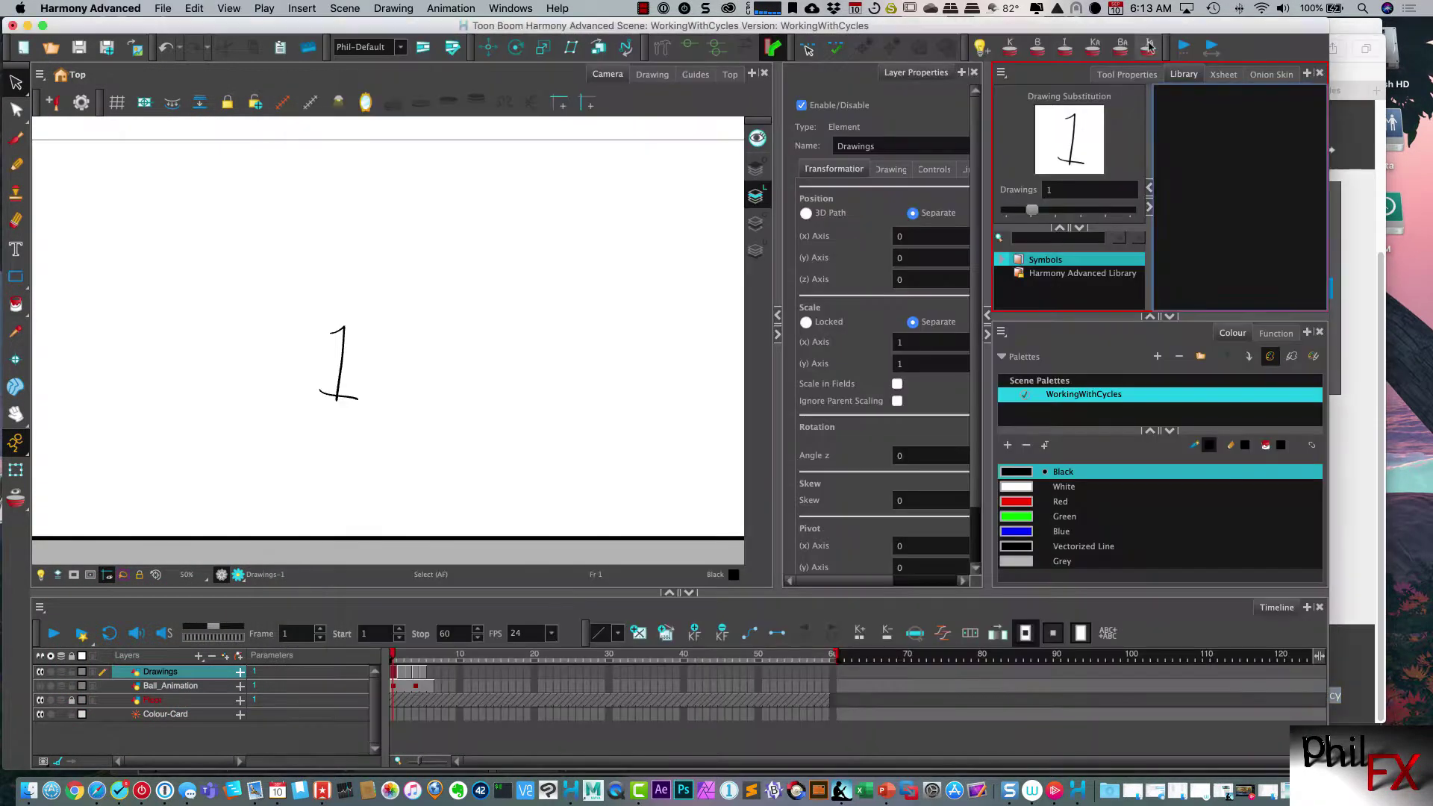
{"action": "left_click", "coordinate": [1151, 634]}
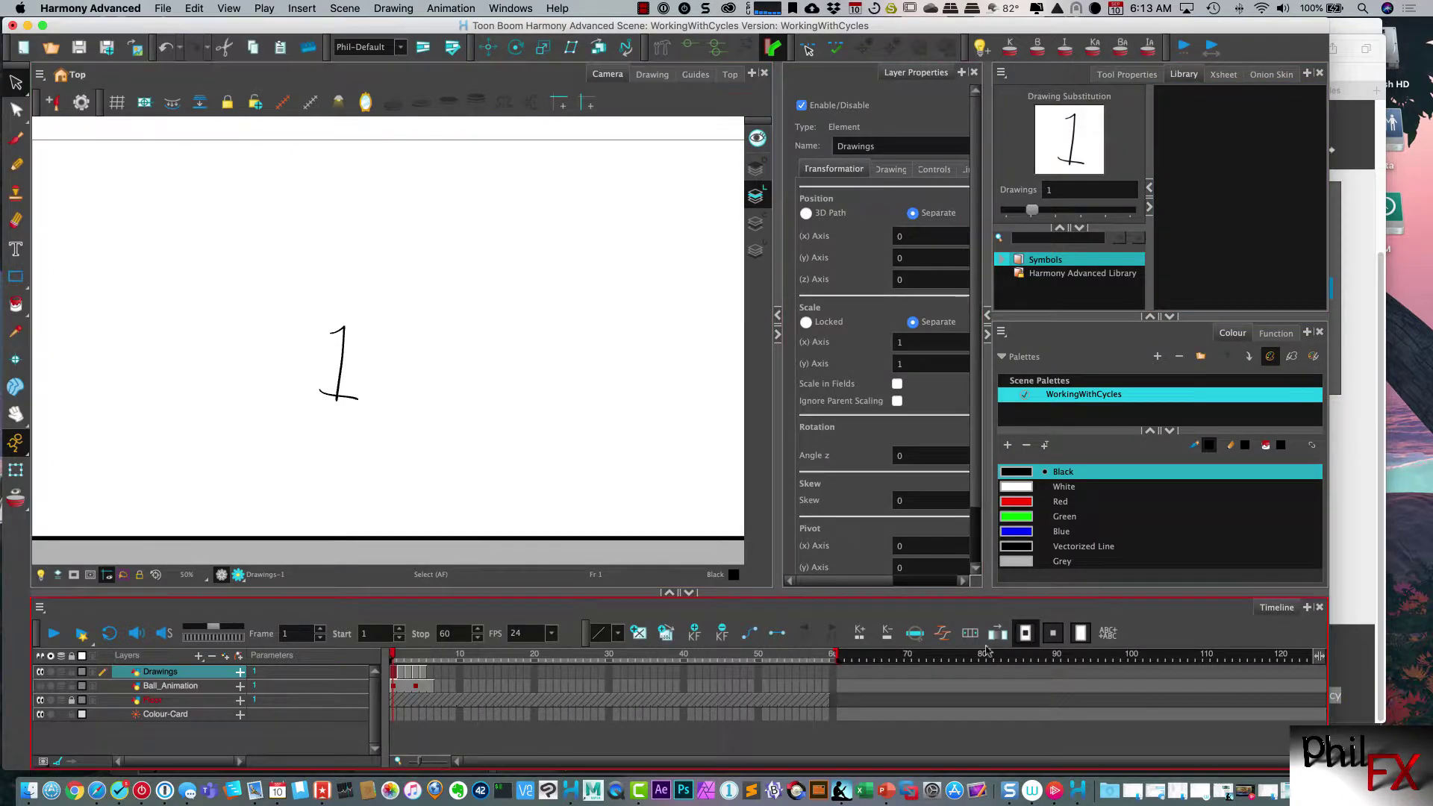
{"action": "right_click", "coordinate": [1145, 638]}
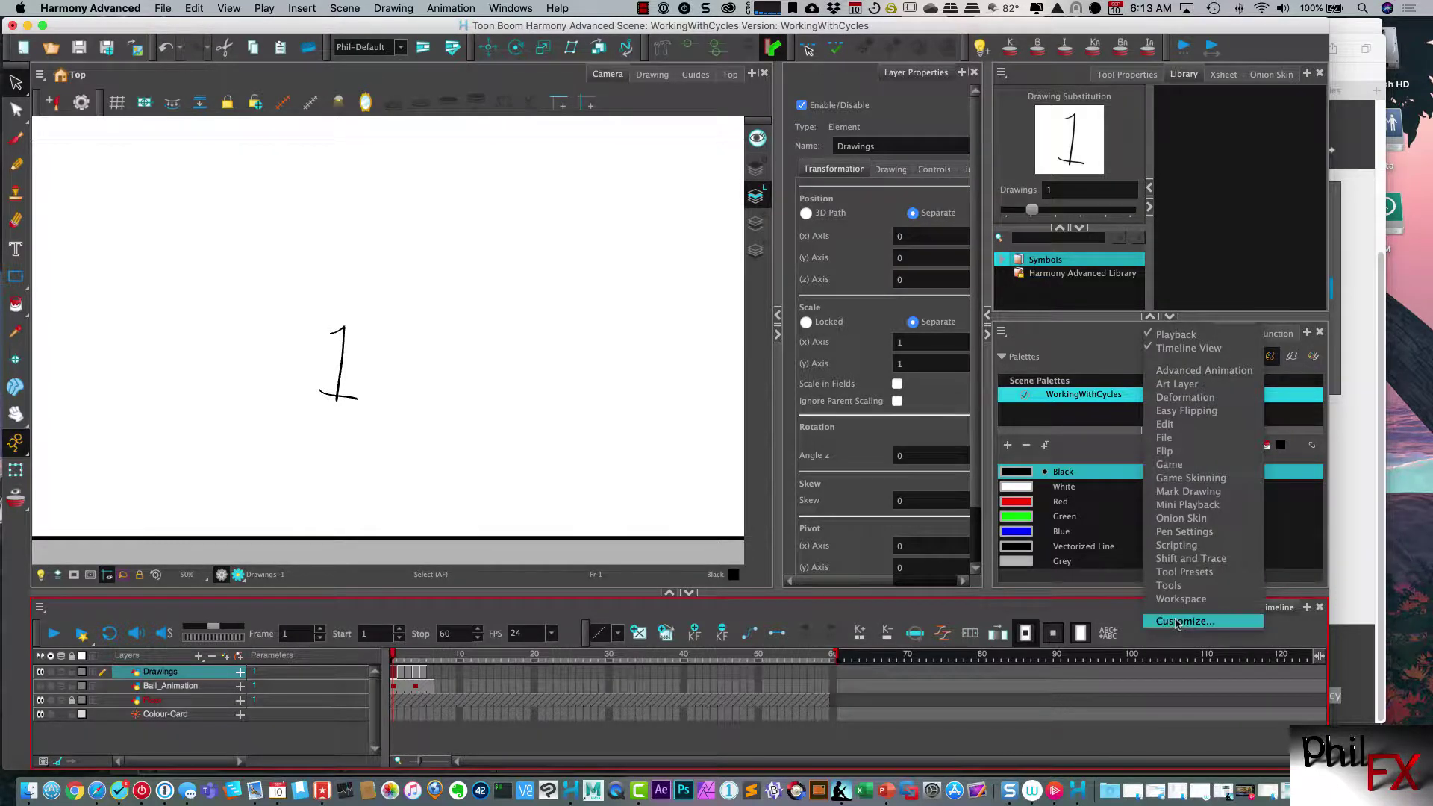
{"action": "left_click", "coordinate": [1176, 621]}
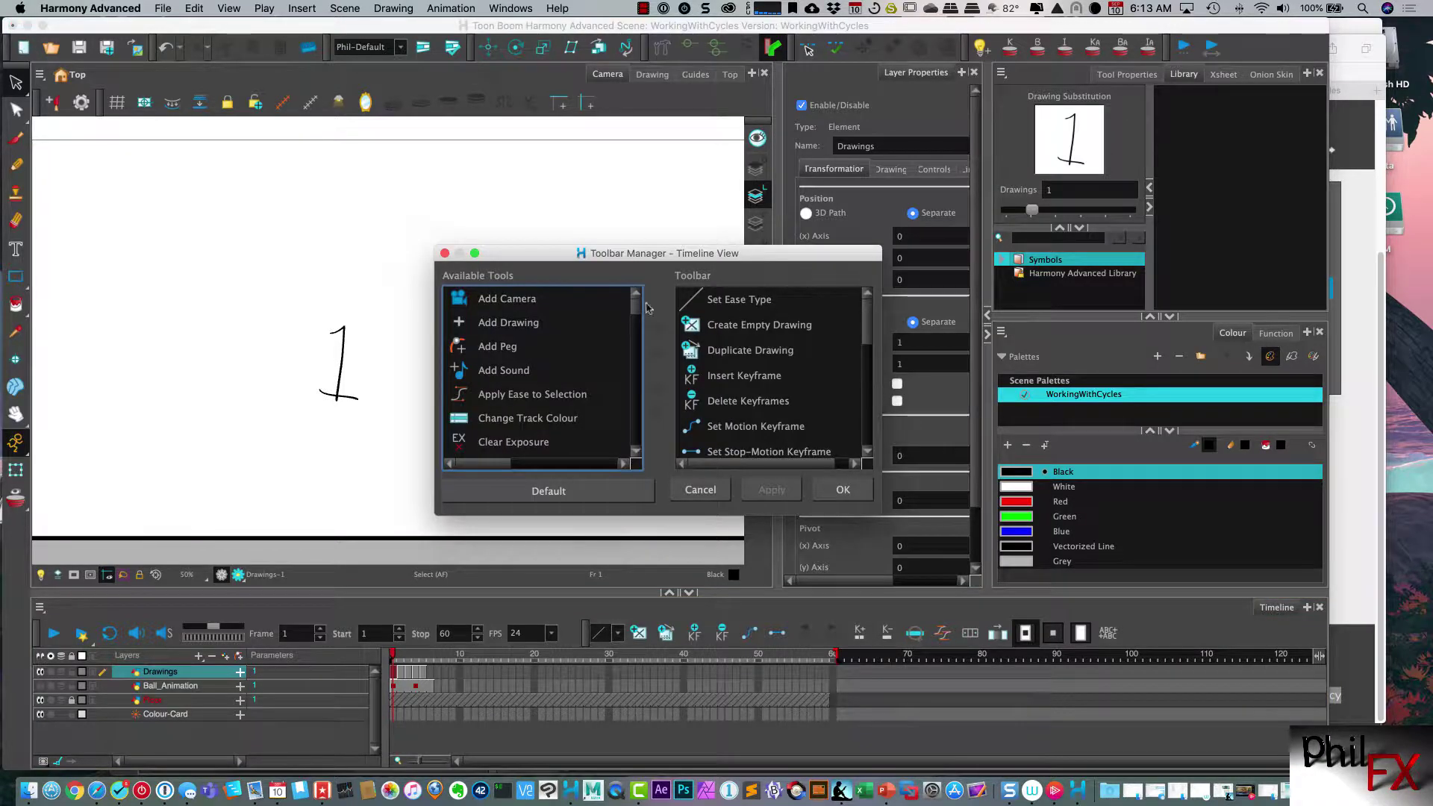
{"action": "left_click_drag", "start_coordinate": [630, 252], "coordinate": [461, 182]}
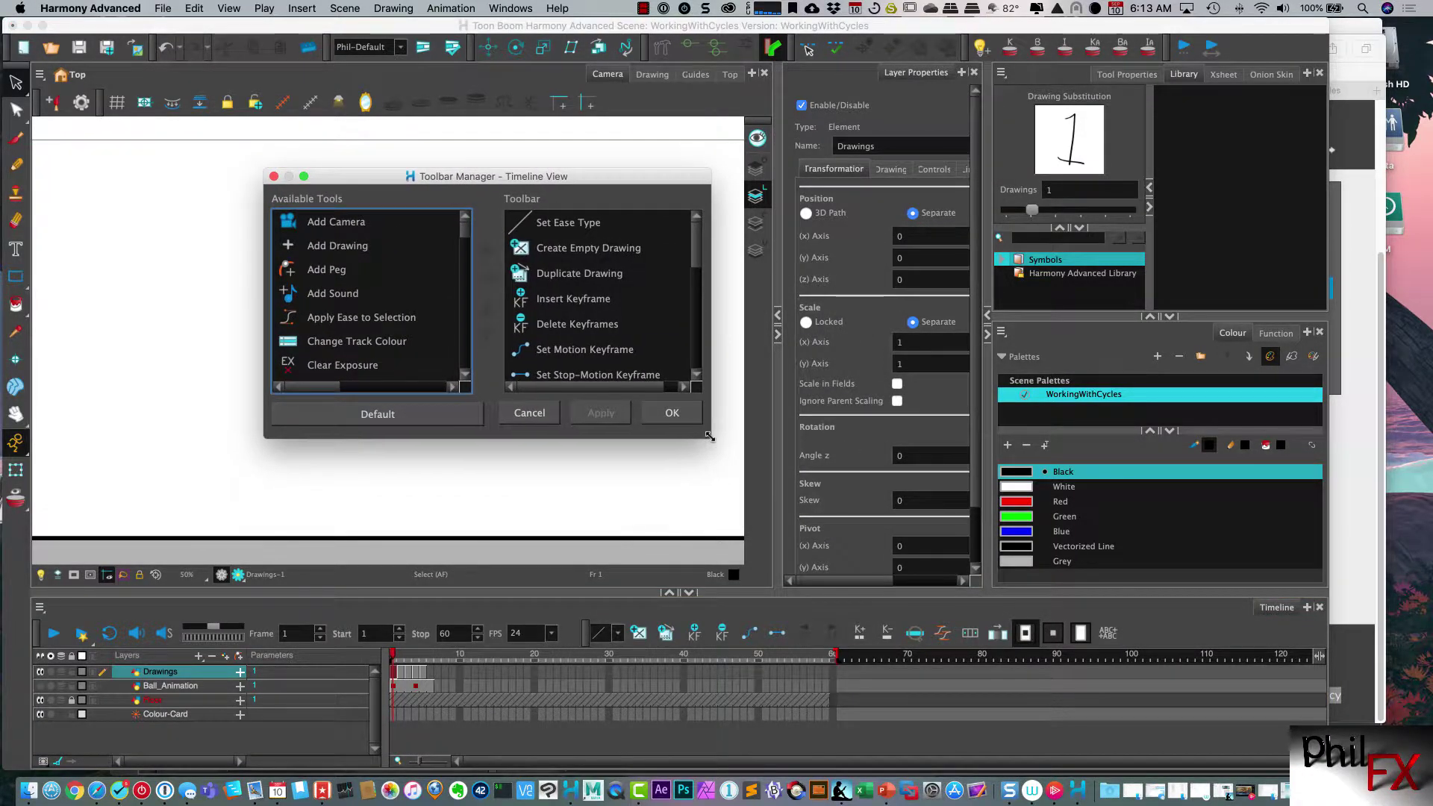
{"action": "left_click_drag", "start_coordinate": [713, 439], "coordinate": [823, 614]}
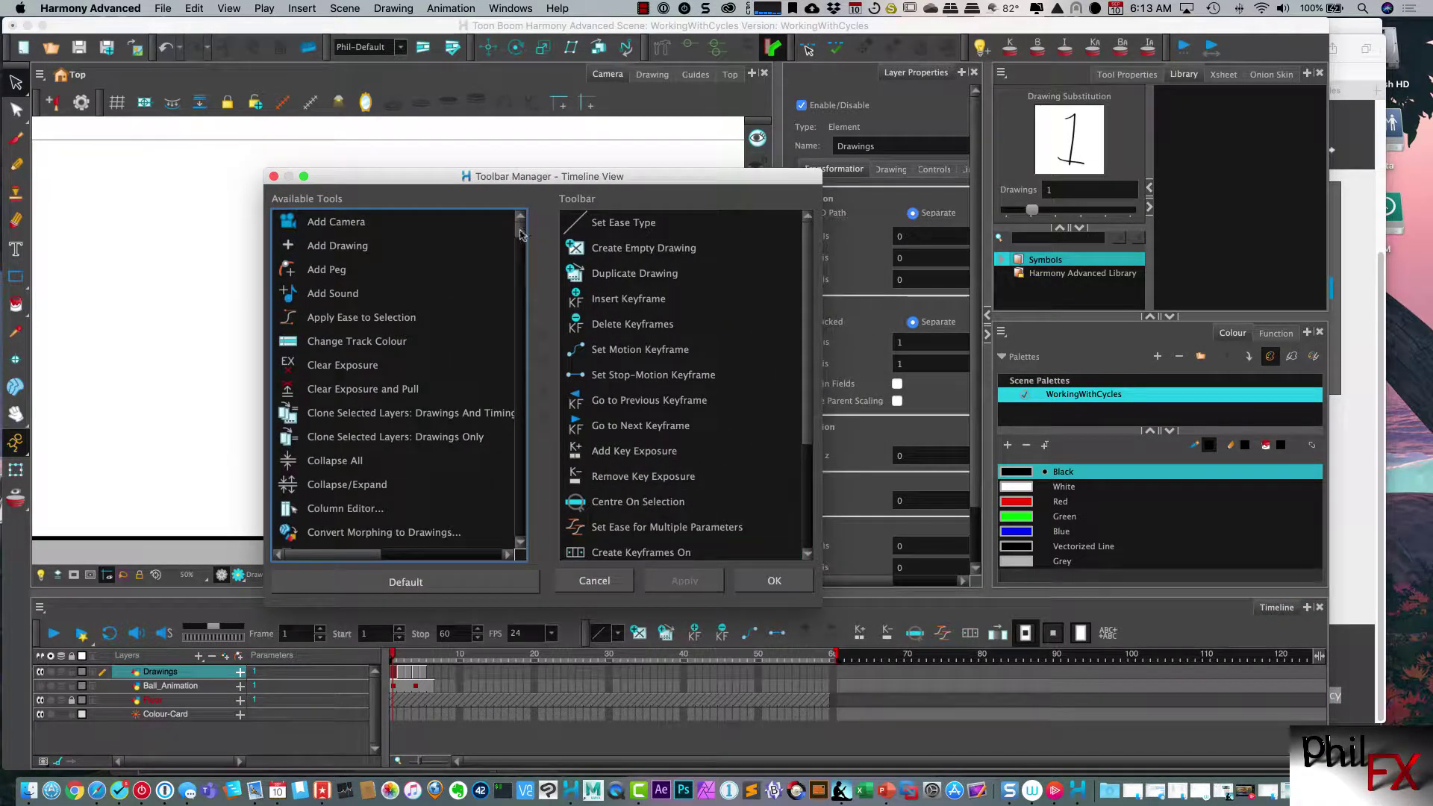
Move Create Cycle from Available Tools to the Toolbar, apply and close
{"action": "scroll", "coordinate": [520, 235], "scroll_direction": "down", "scroll_amount": 2}
{"action": "scroll", "coordinate": [520, 235], "scroll_direction": "down", "scroll_amount": 2}
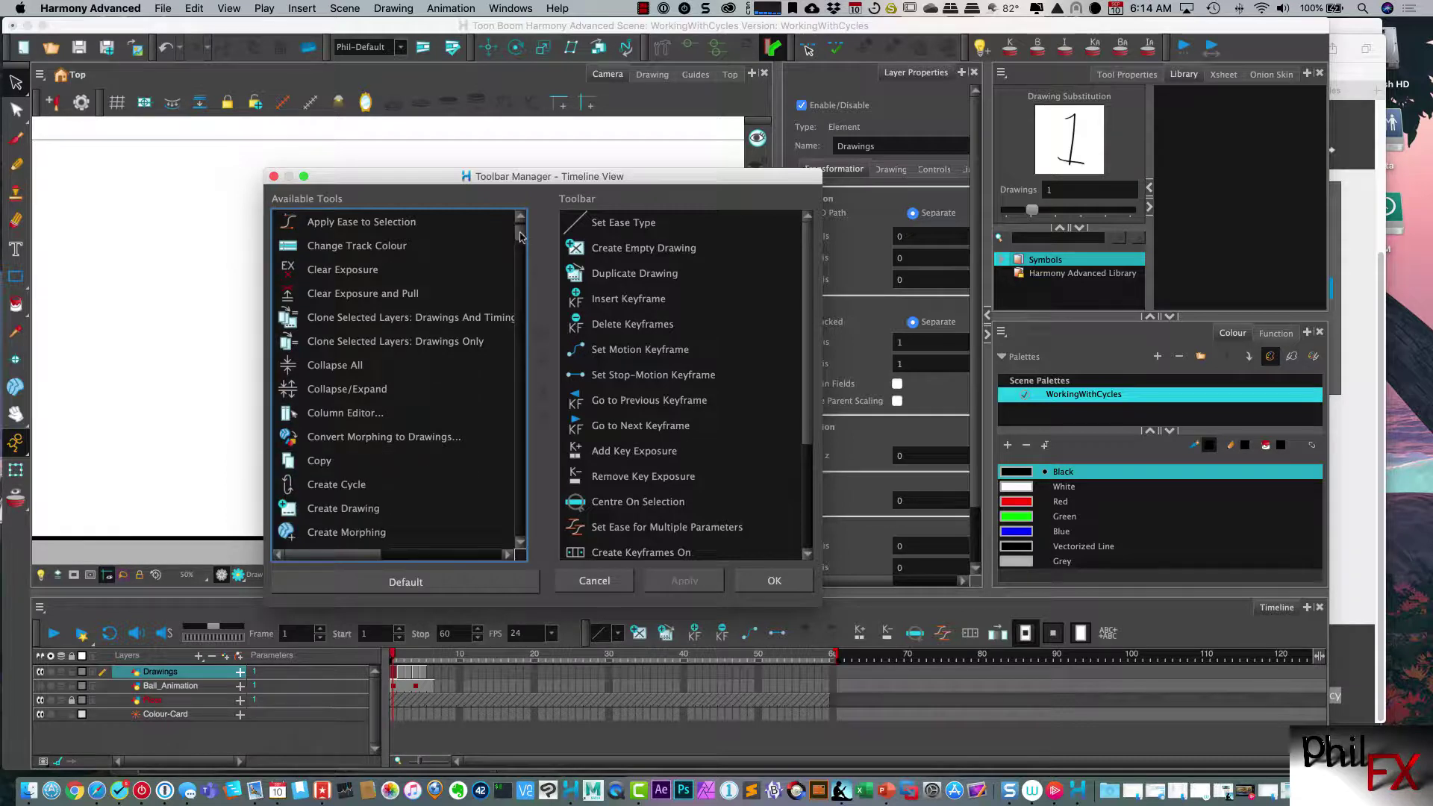
{"action": "left_click", "coordinate": [322, 486]}
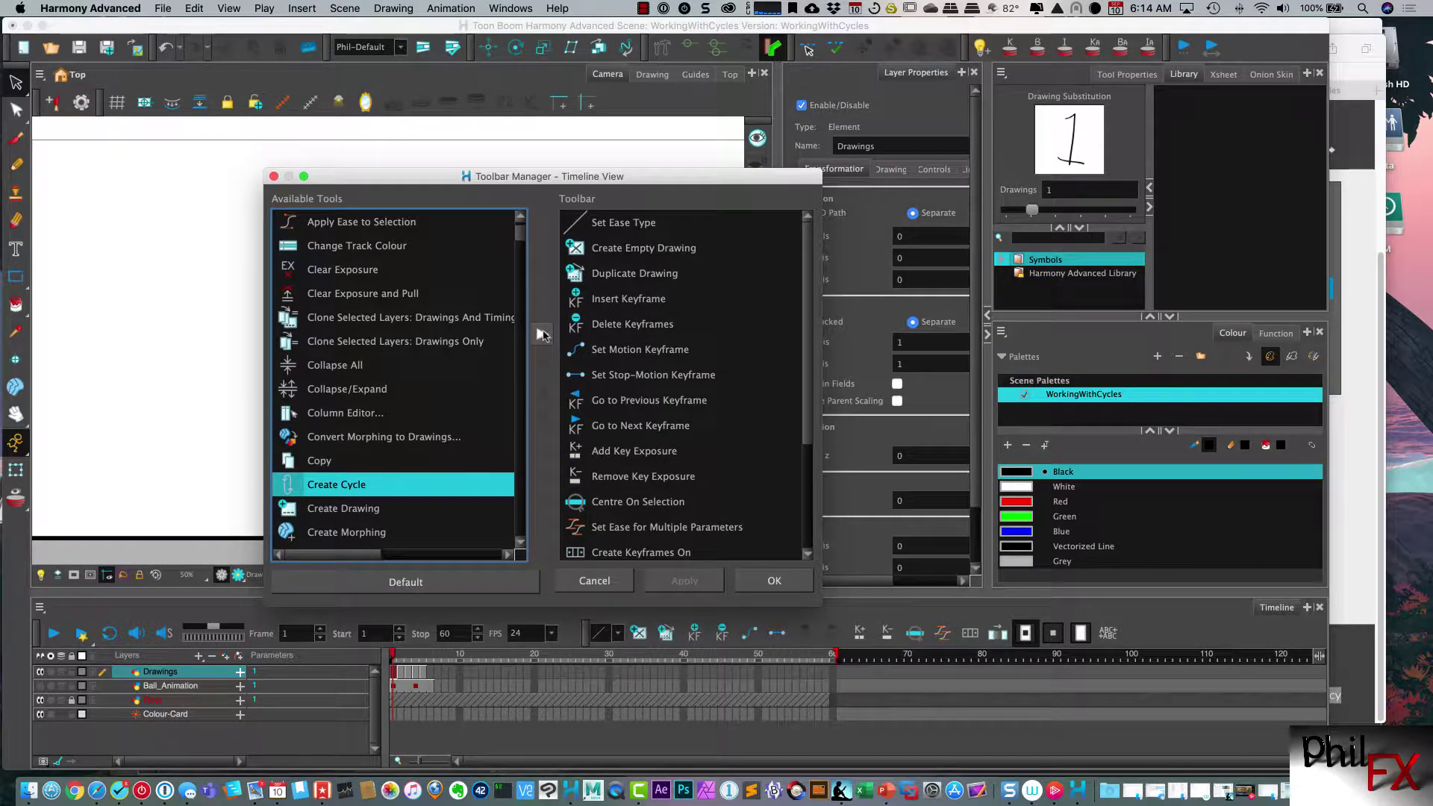
{"action": "left_click", "coordinate": [544, 333]}
{"action": "scroll", "coordinate": [808, 536], "scroll_direction": "down", "scroll_amount": 3}
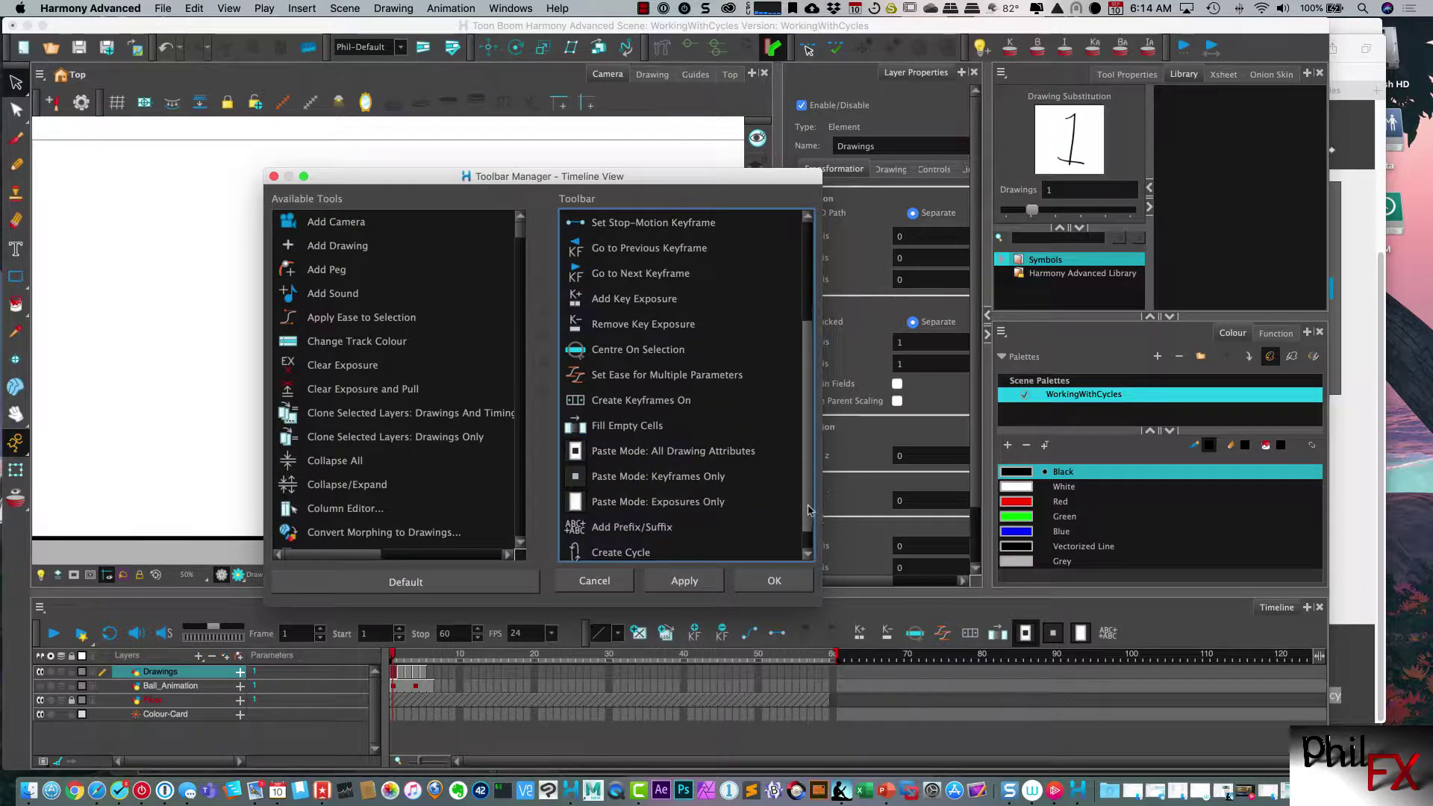
{"action": "left_click", "coordinate": [688, 583]}
{"action": "left_click", "coordinate": [773, 583]}
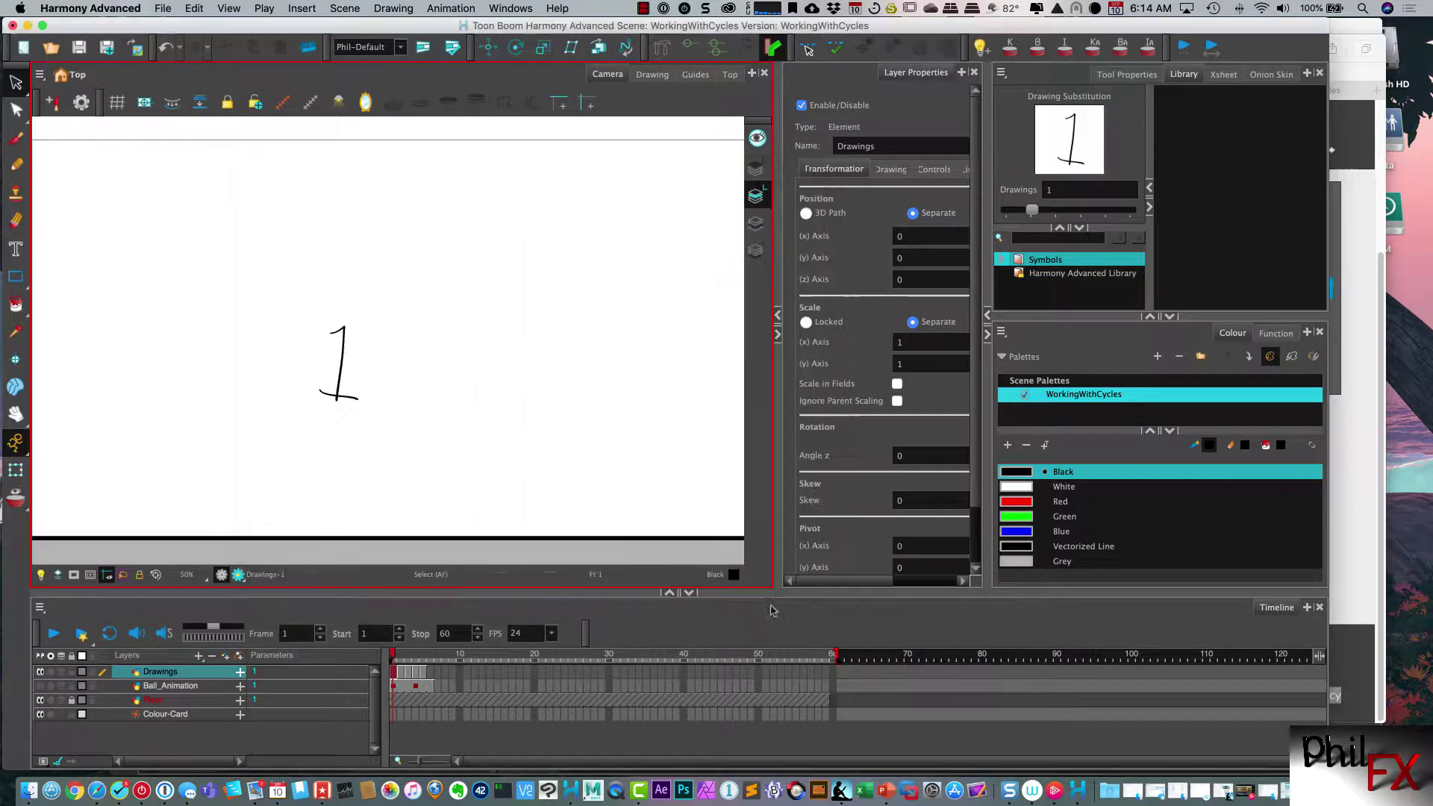
Select frames 1–5 on the Drawings layer and create a cycle with 4 repetitions
{"action": "left_click", "coordinate": [767, 620]}
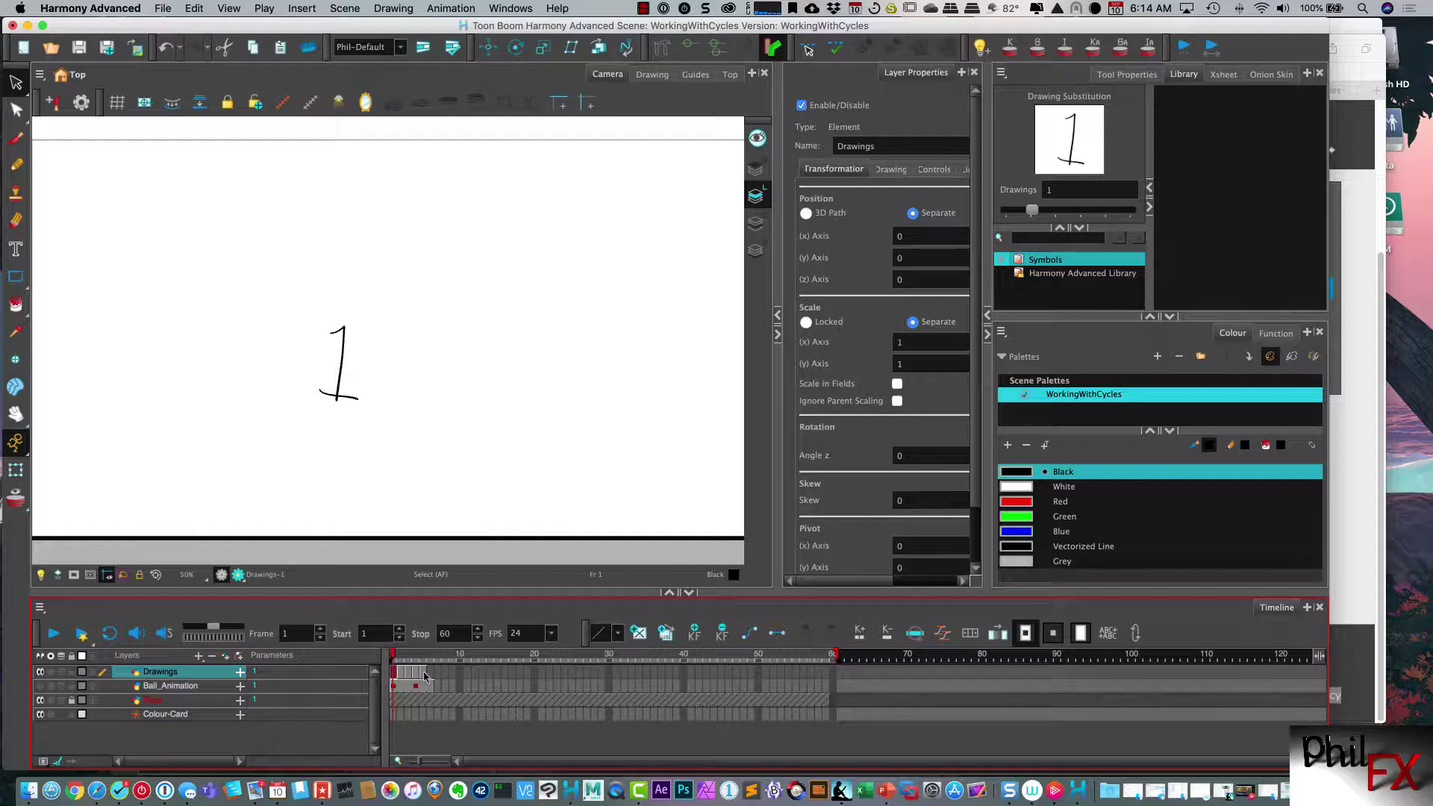
{"action": "left_click_drag", "start_coordinate": [424, 676], "coordinate": [426, 676]}
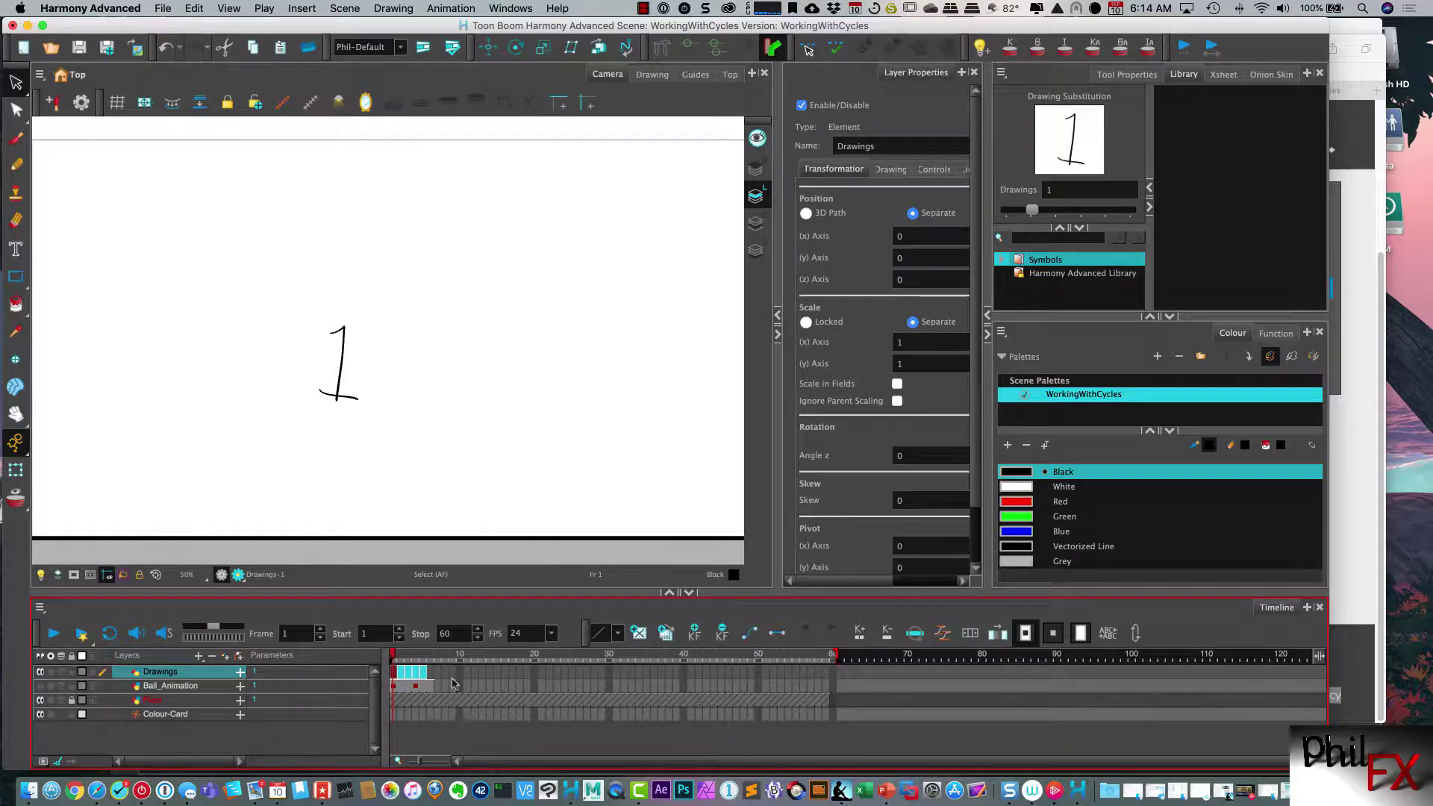
{"action": "left_click", "coordinate": [1135, 633]}
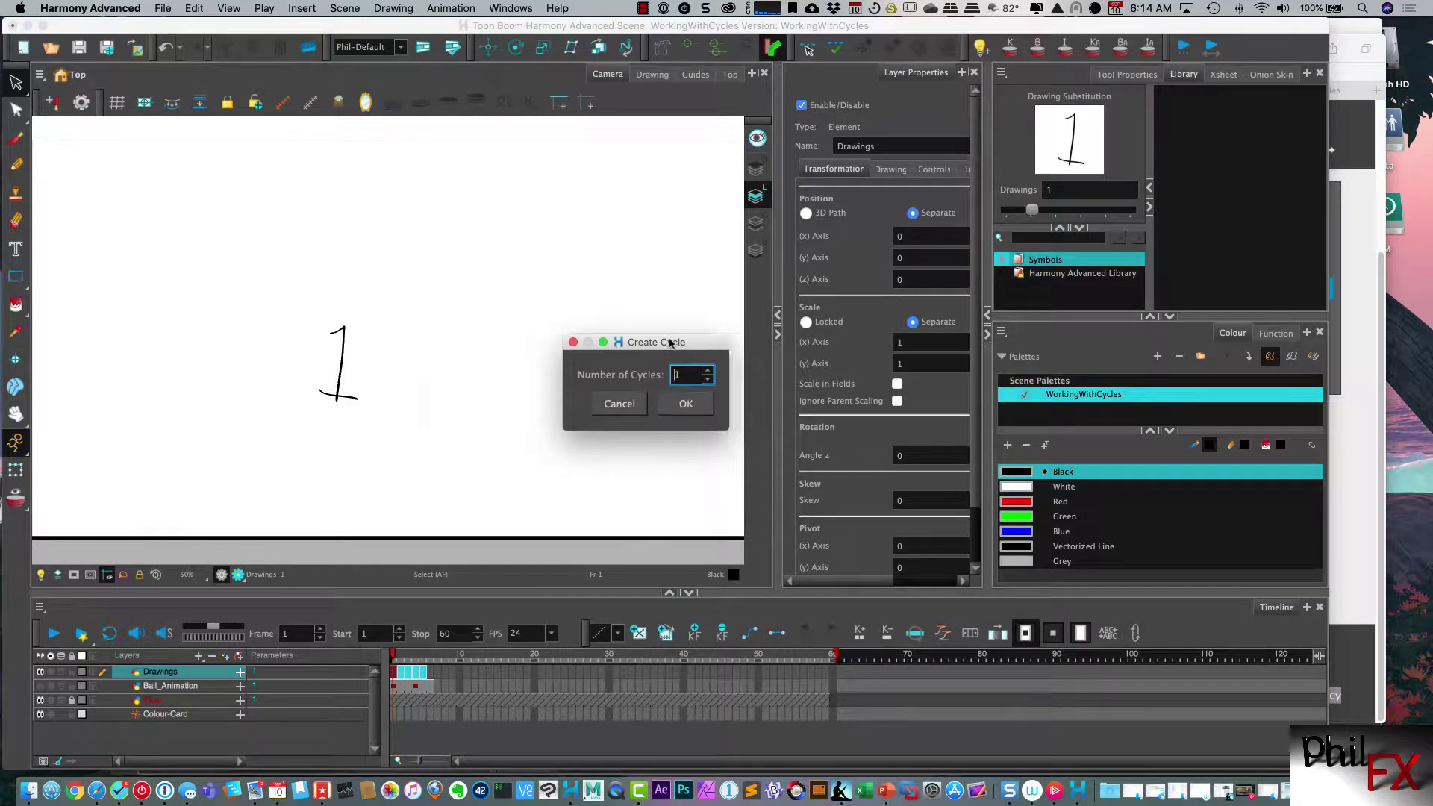
{"action": "left_click_drag", "start_coordinate": [662, 343], "coordinate": [473, 350]}
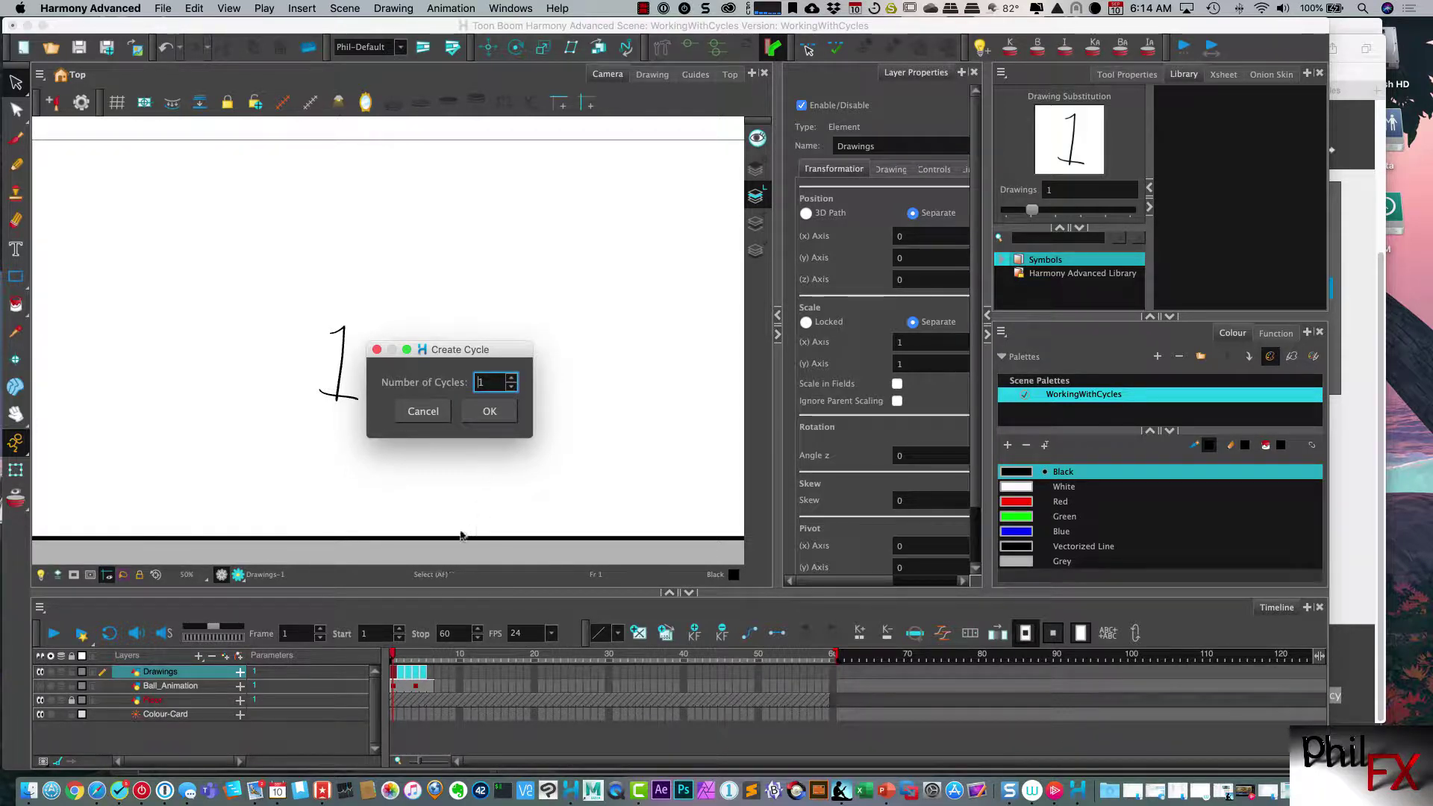
{"action": "left_click", "coordinate": [512, 377]}
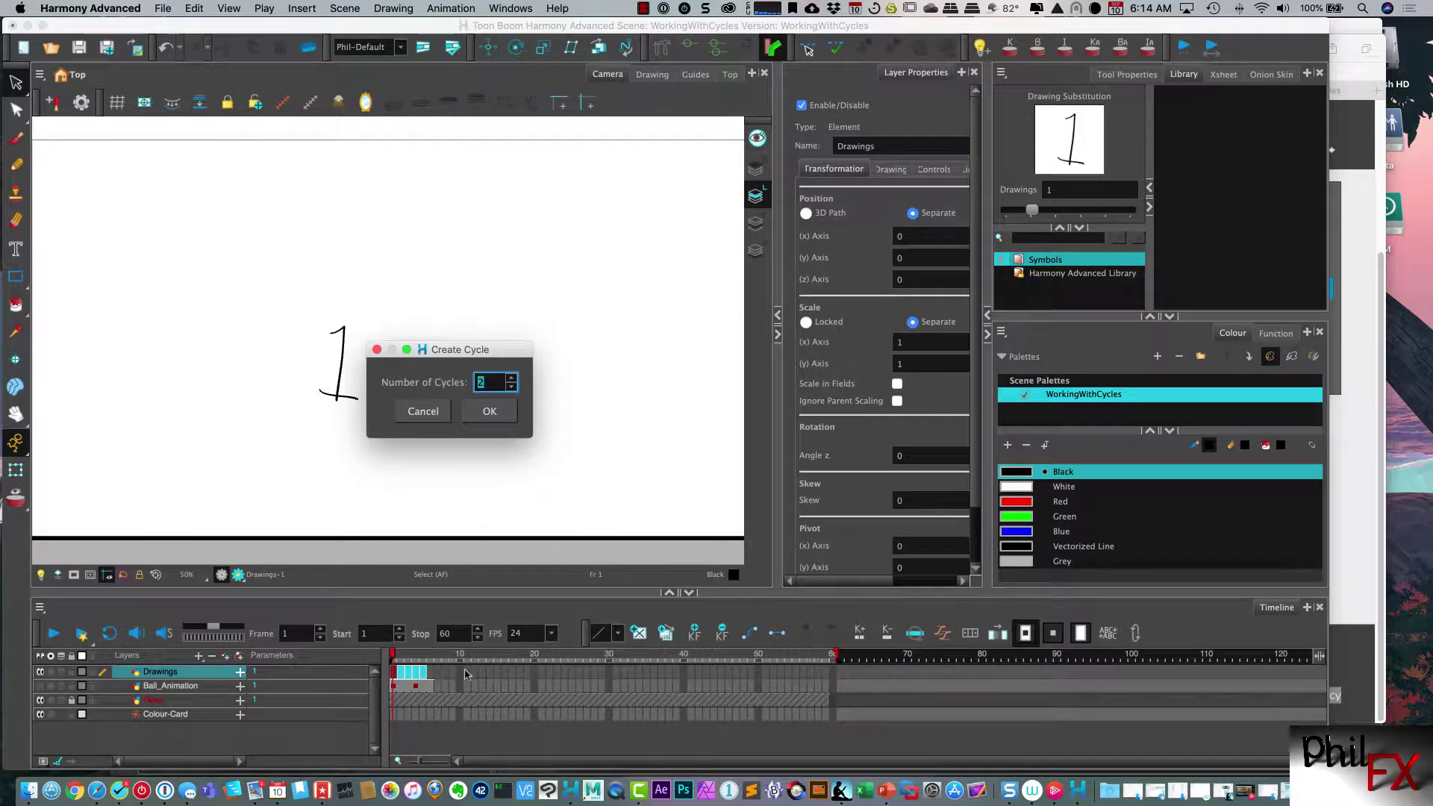
{"action": "left_click", "coordinate": [512, 377]}
{"action": "left_click", "coordinate": [511, 377]}
{"action": "left_click", "coordinate": [490, 412]}
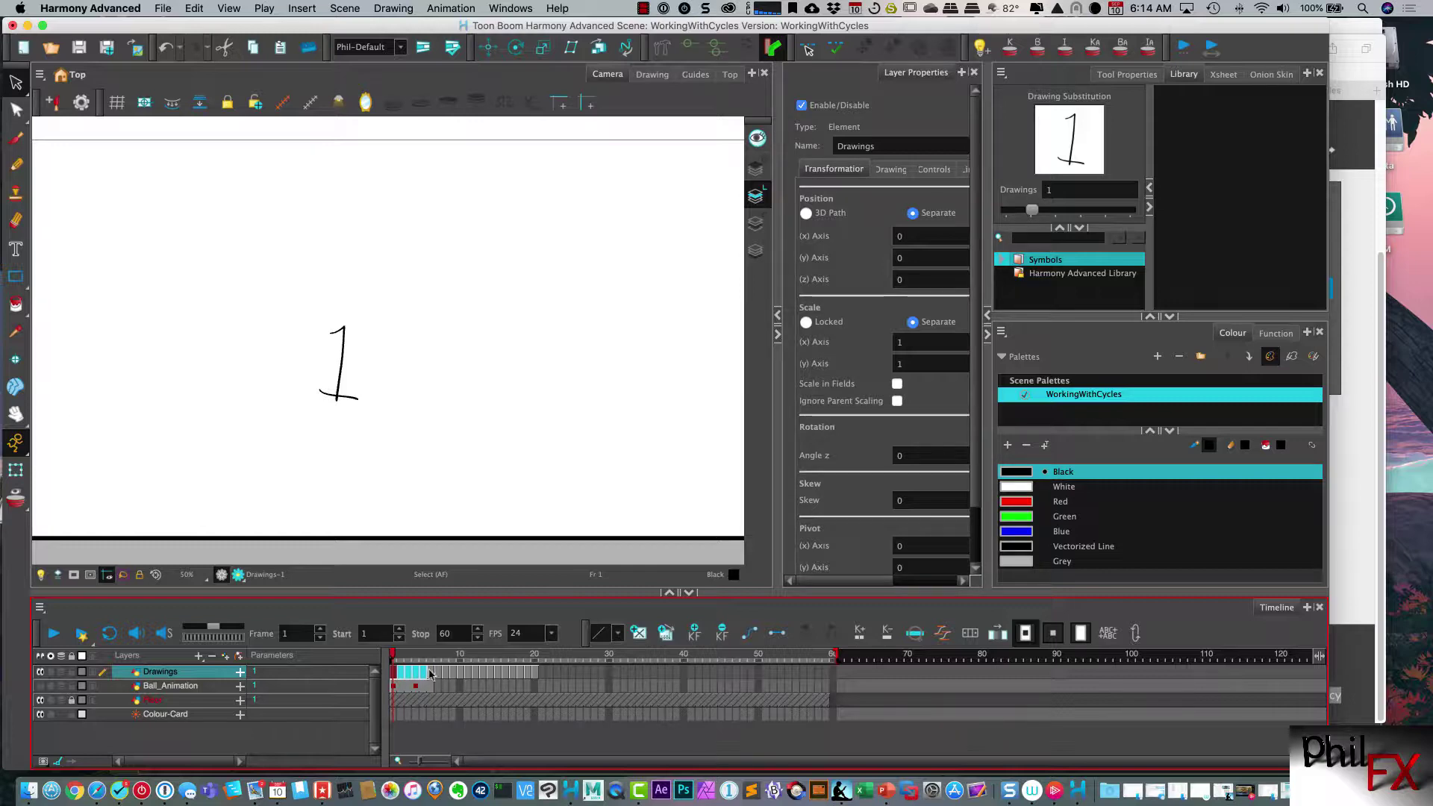
Scrub frames 1 to 6 to check the looped drawings
{"action": "left_click", "coordinate": [432, 673]}
{"action": "mouse_move", "coordinate": [431, 656]}
{"action": "left_mouse_down"}
{"action": "mouse_move", "coordinate": [391, 655]}
{"action": "mouse_move", "coordinate": [535, 655]}
{"action": "mouse_move", "coordinate": [393, 655]}
{"action": "left_mouse_up"}
{"action": "mouse_move", "coordinate": [396, 653]}
{"action": "left_mouse_down"}
{"action": "mouse_move", "coordinate": [429, 654]}
{"action": "mouse_move", "coordinate": [393, 654]}
{"action": "left_mouse_up"}
{"action": "left_click_drag", "start_coordinate": [396, 655], "coordinate": [431, 655]}
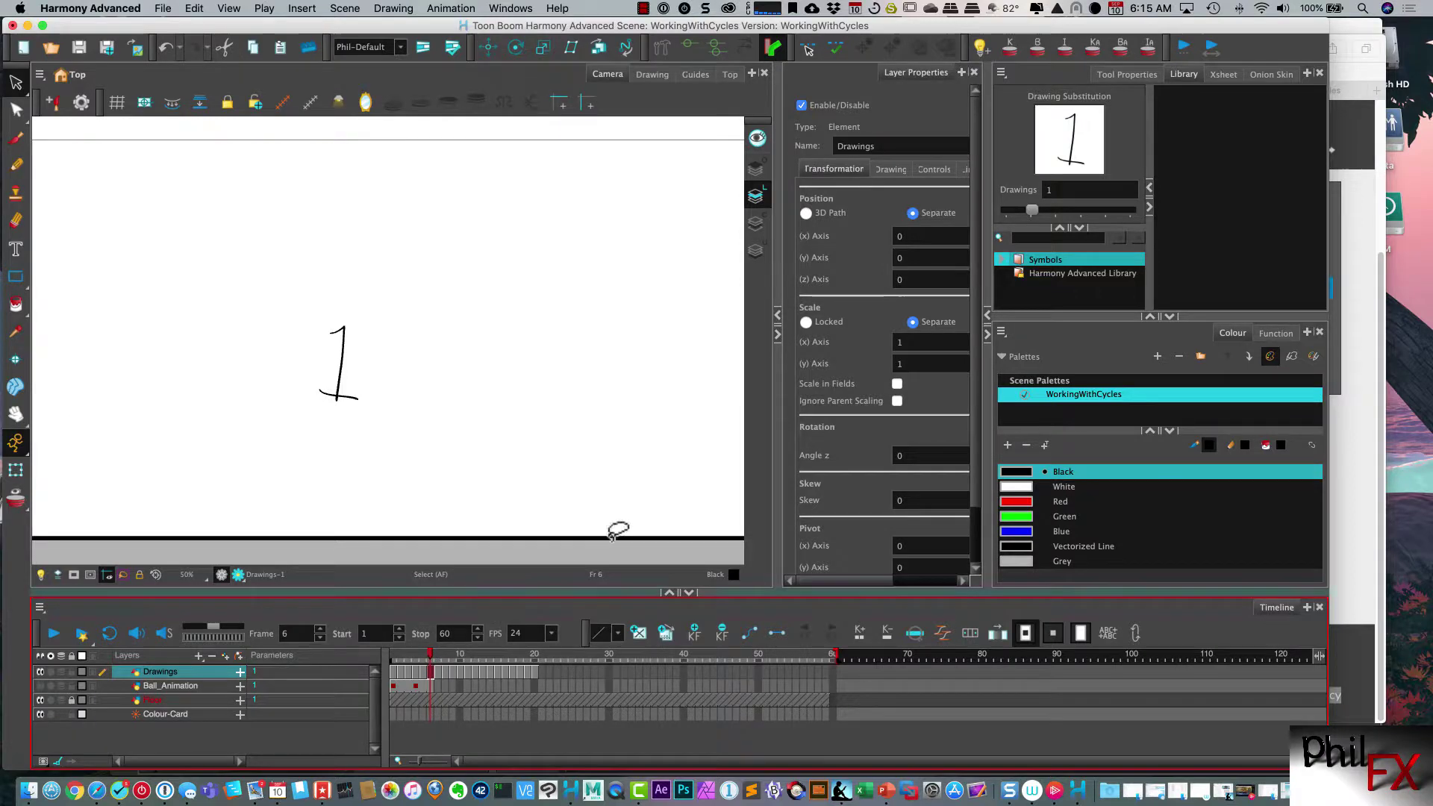
Substitute drawing 4 on the current frame and review frames 5 to 9
{"action": "left_click", "coordinate": [1035, 211]}
{"action": "left_click_drag", "start_coordinate": [1035, 212], "coordinate": [1129, 211]}
{"action": "left_click", "coordinate": [424, 654]}
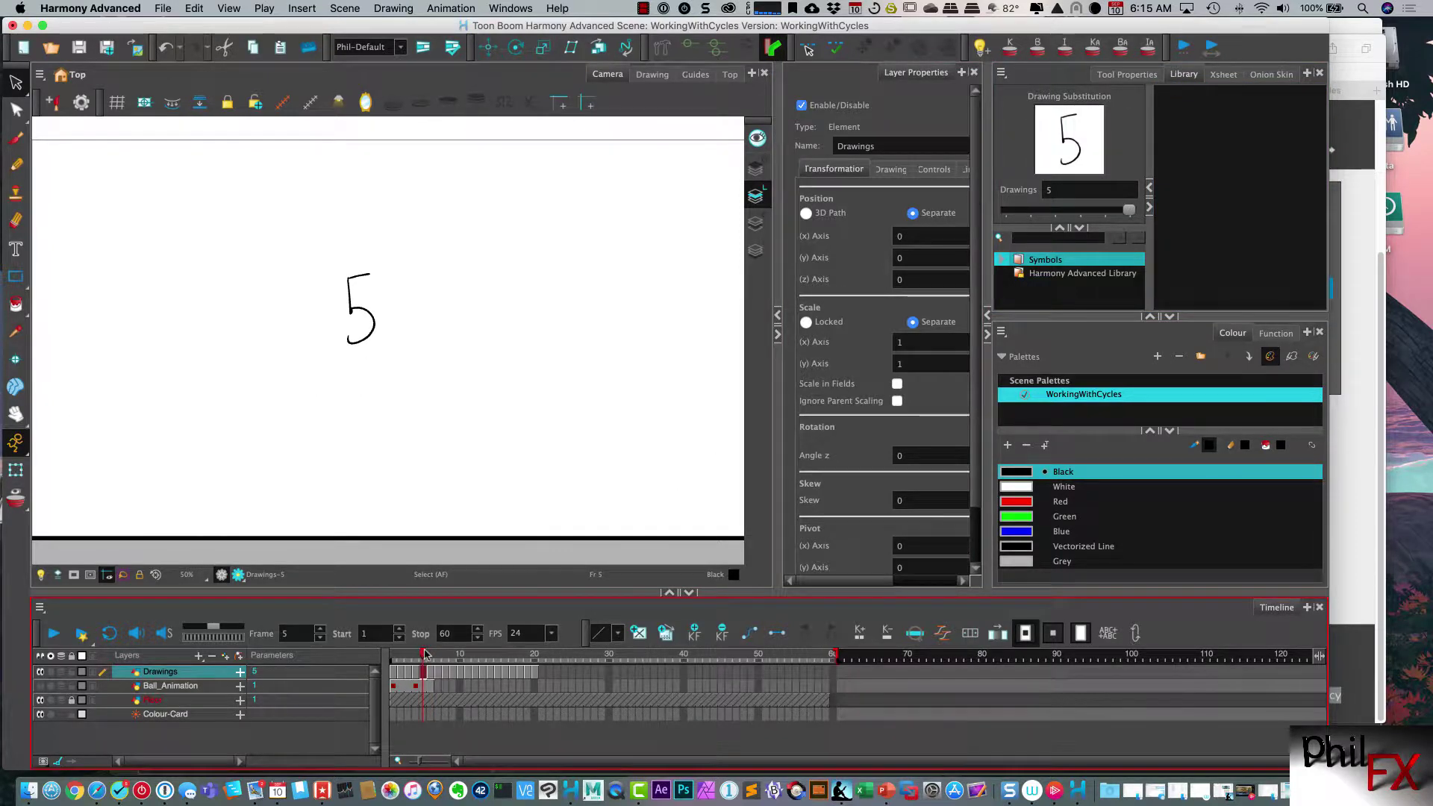
{"action": "left_click_drag", "start_coordinate": [423, 654], "coordinate": [506, 655]}
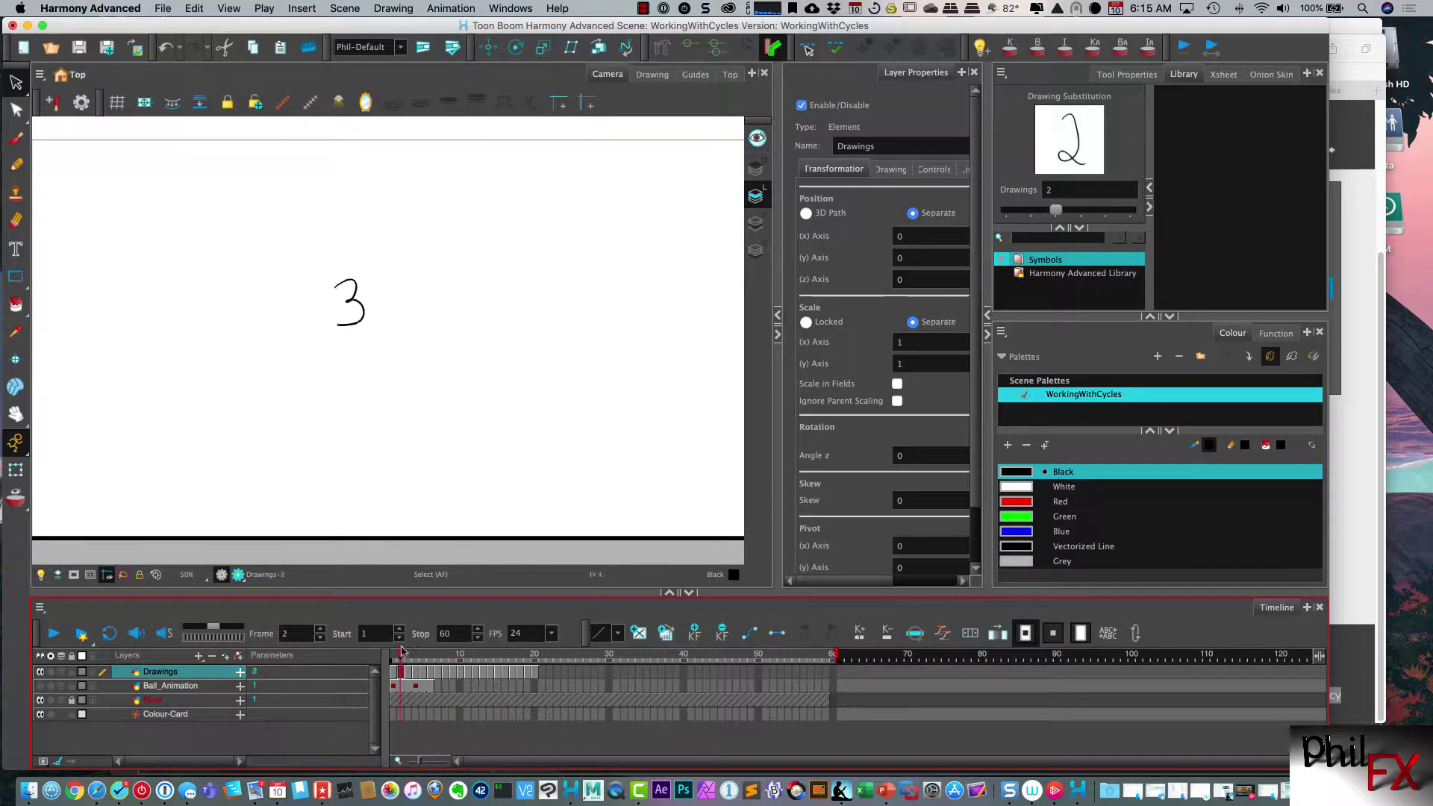
Swap frame 1 to drawing 5, preview frames 3 to 13, then undo back to drawing 1
{"action": "left_click", "coordinate": [393, 652]}
{"action": "left_click", "coordinate": [1036, 211]}
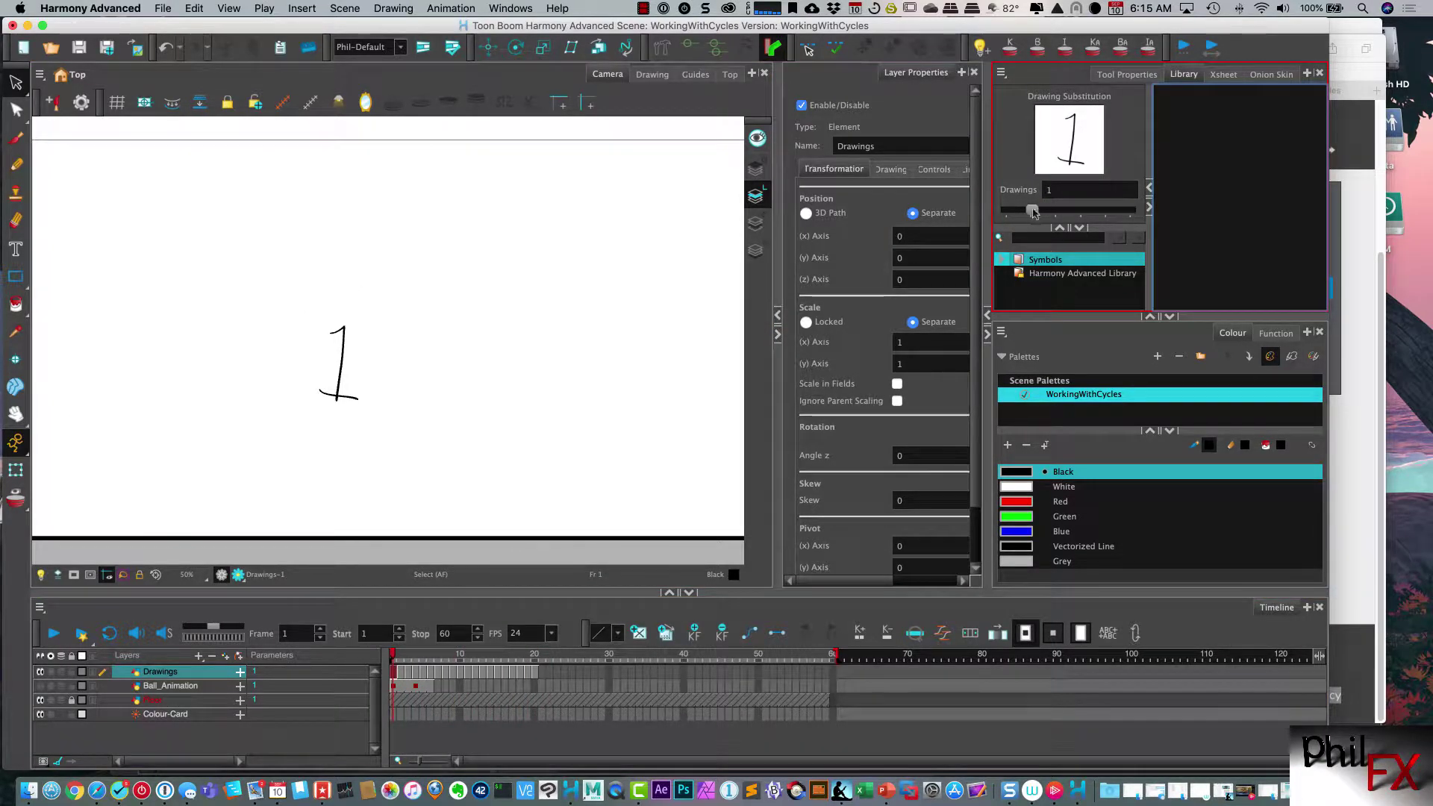
{"action": "left_click_drag", "start_coordinate": [1039, 213], "coordinate": [1145, 201]}
{"action": "left_click", "coordinate": [413, 653]}
{"action": "mouse_move", "coordinate": [412, 653]}
{"action": "left_mouse_down"}
{"action": "mouse_move", "coordinate": [401, 653]}
{"action": "mouse_move", "coordinate": [481, 654]}
{"action": "mouse_move", "coordinate": [394, 653]}
{"action": "left_mouse_up"}
{"action": "left_click", "coordinate": [467, 653]}
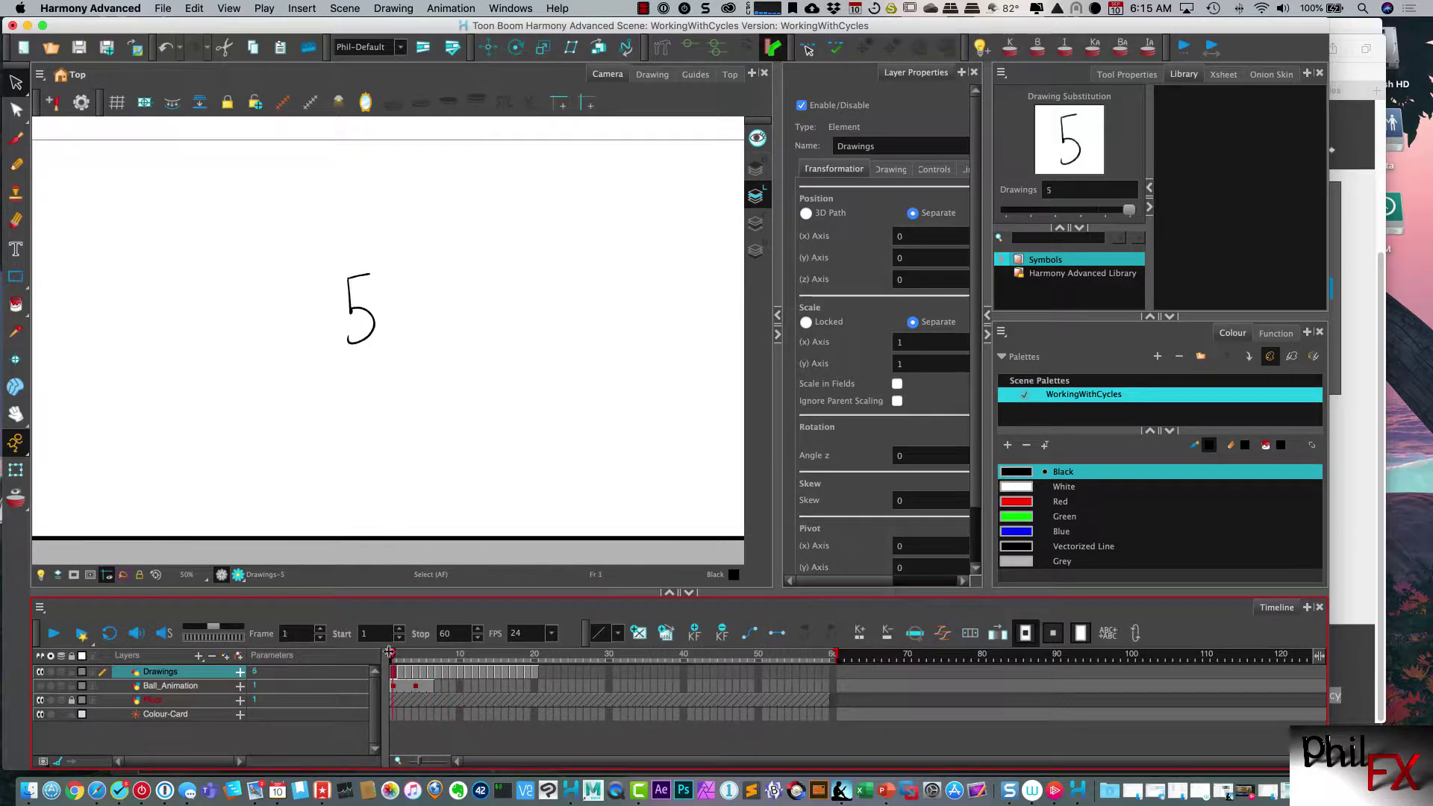
{"action": "left_click", "coordinate": [169, 48]}
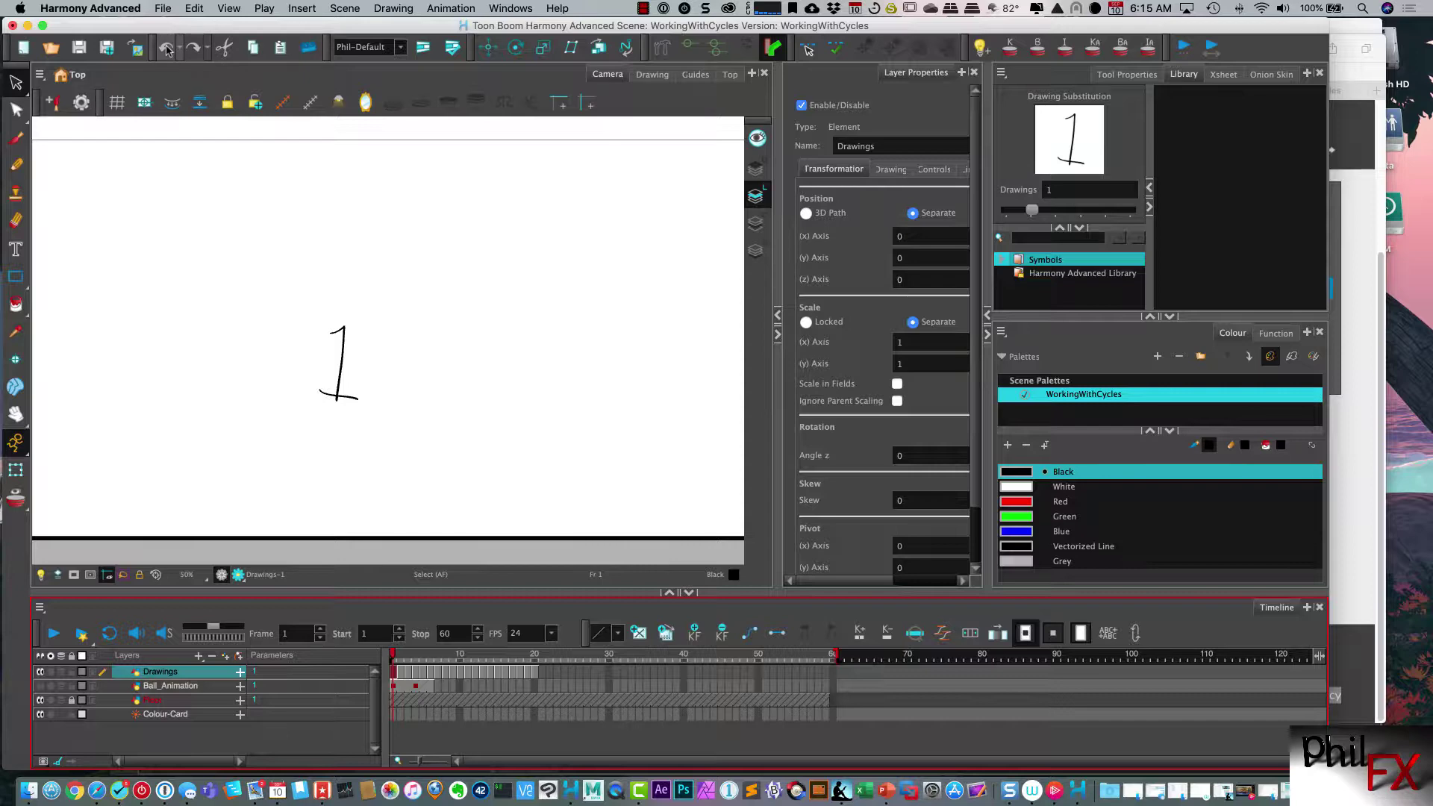
Undo the extended exposure, then copy Drawings frames 1–5 from the cell context menu
{"action": "left_click", "coordinate": [169, 49]}
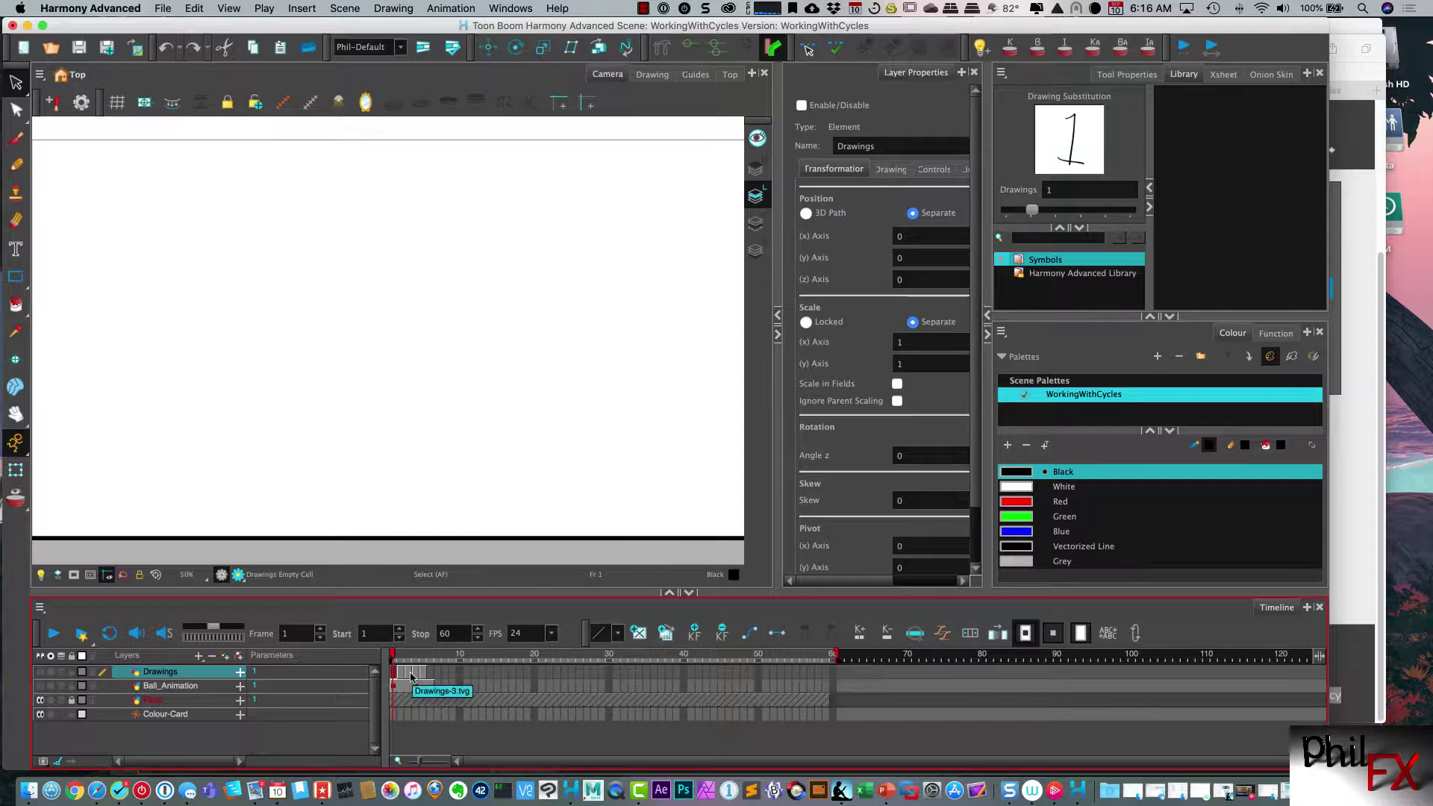
{"action": "left_click", "coordinate": [422, 673]}
{"action": "left_click_drag", "start_coordinate": [396, 672], "coordinate": [424, 672]}
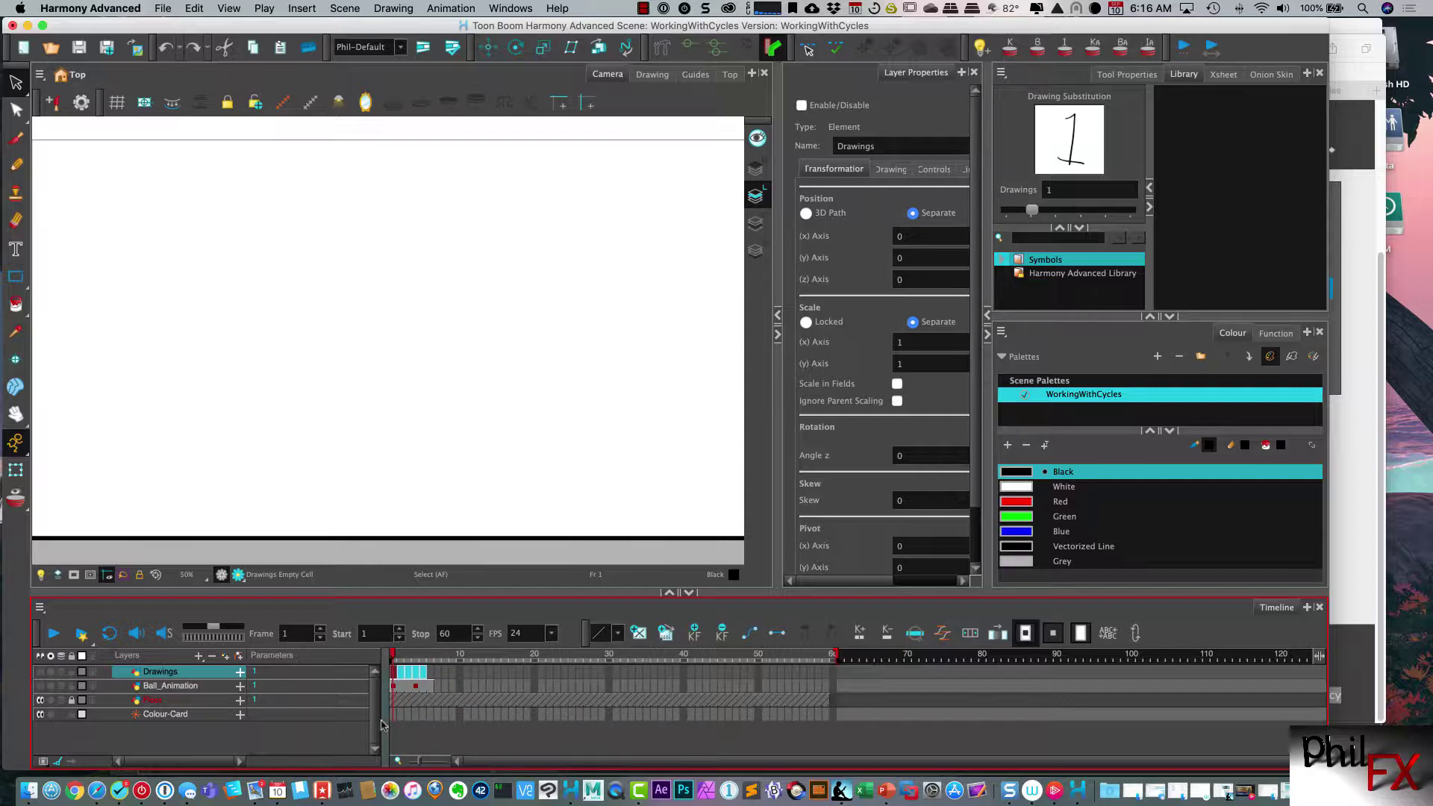
{"action": "right_click", "coordinate": [423, 671]}
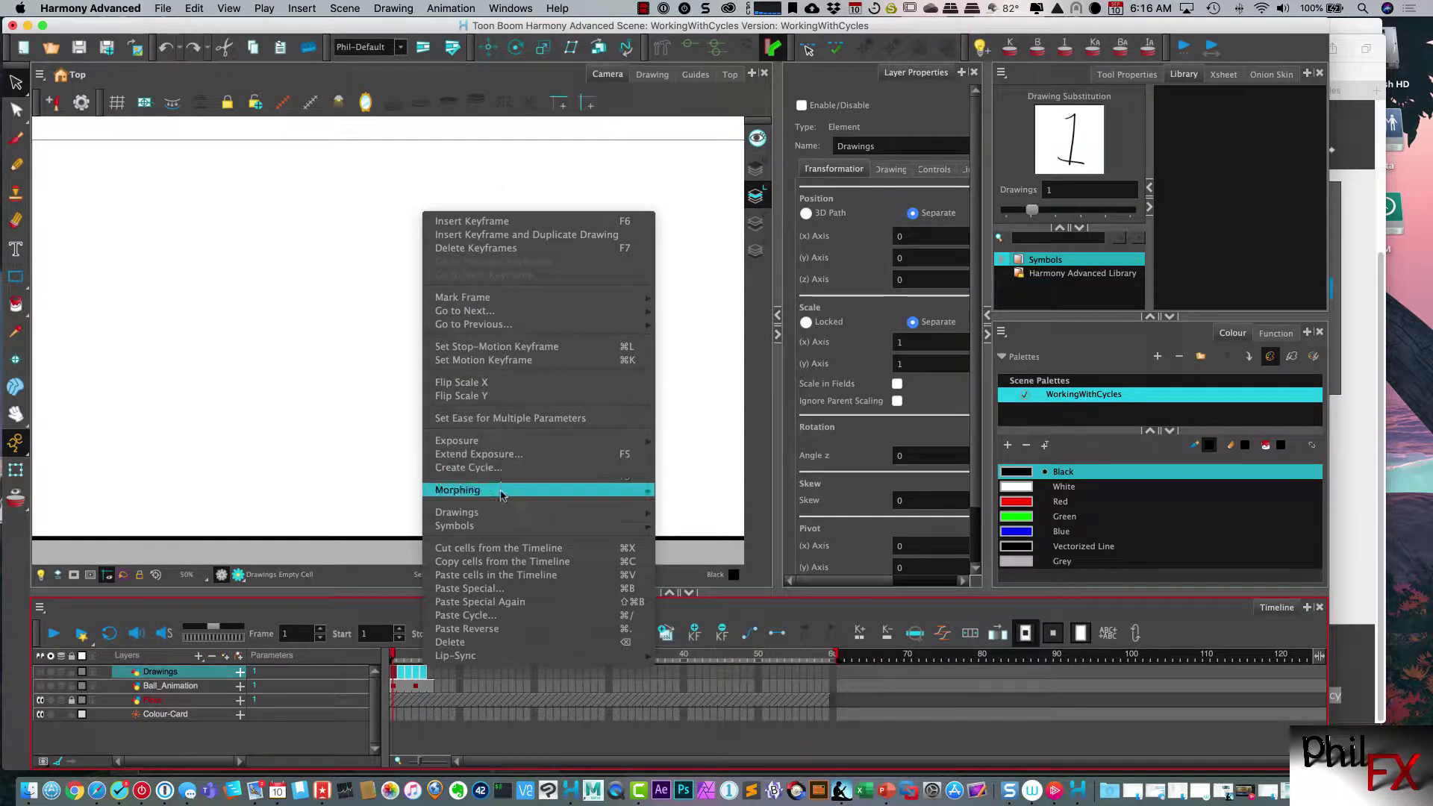
{"action": "left_click", "coordinate": [559, 561]}
{"action": "right_click", "coordinate": [422, 673]}
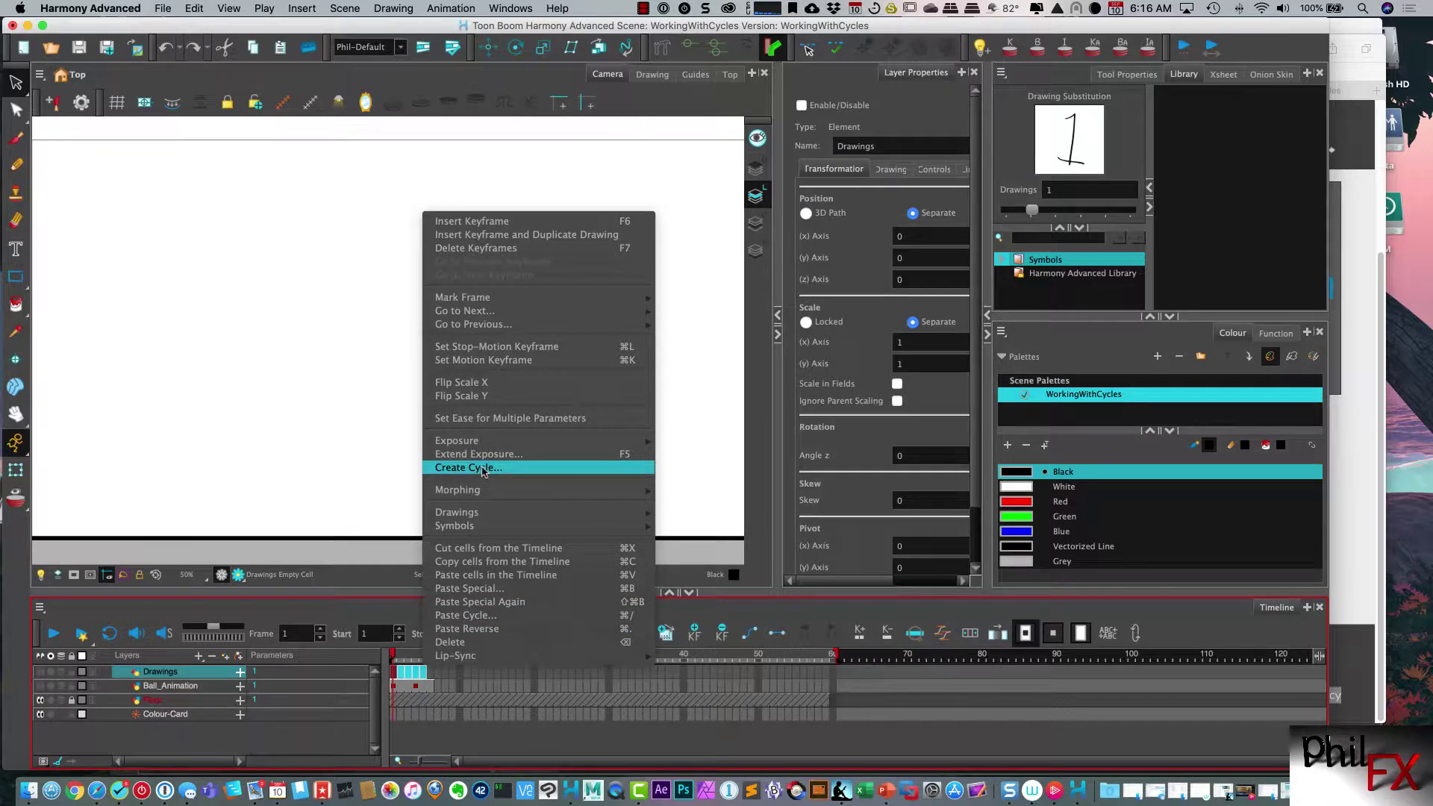
Paste the copied cells as a Reverse Paste Cycle with 2 cycles
{"action": "left_click", "coordinate": [489, 616]}
{"action": "left_click_drag", "start_coordinate": [657, 306], "coordinate": [367, 294]}
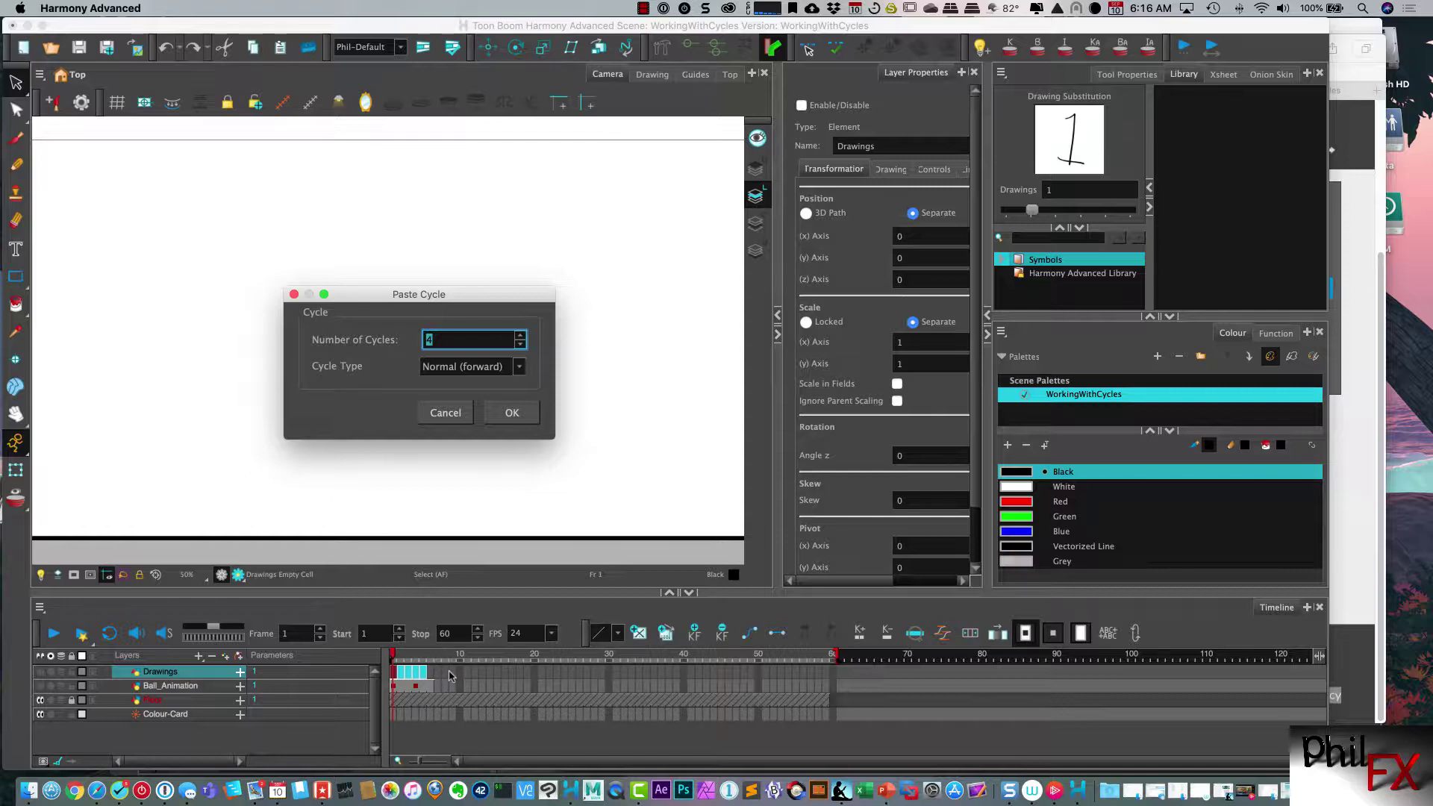
{"action": "left_click", "coordinate": [520, 368]}
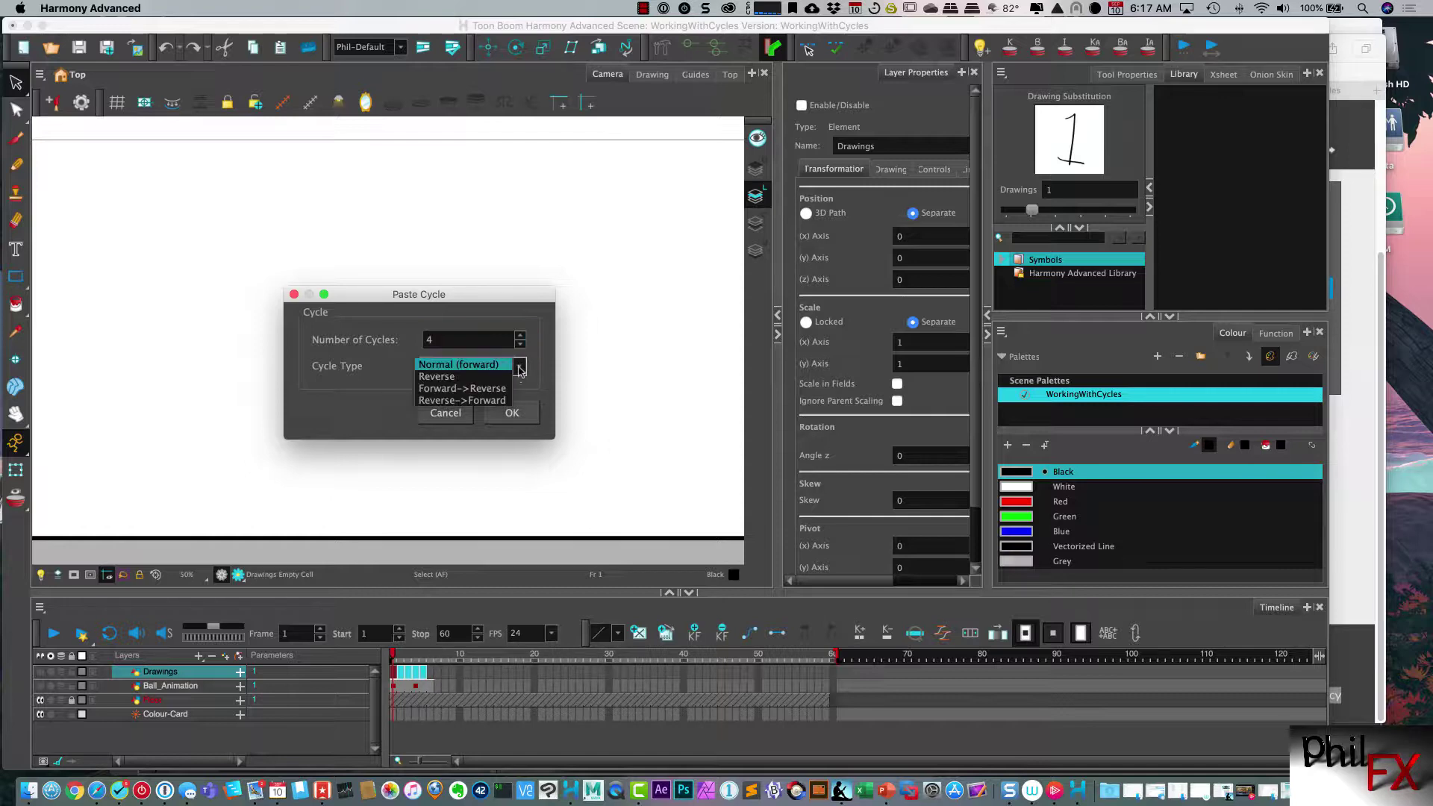
{"action": "left_click", "coordinate": [450, 378]}
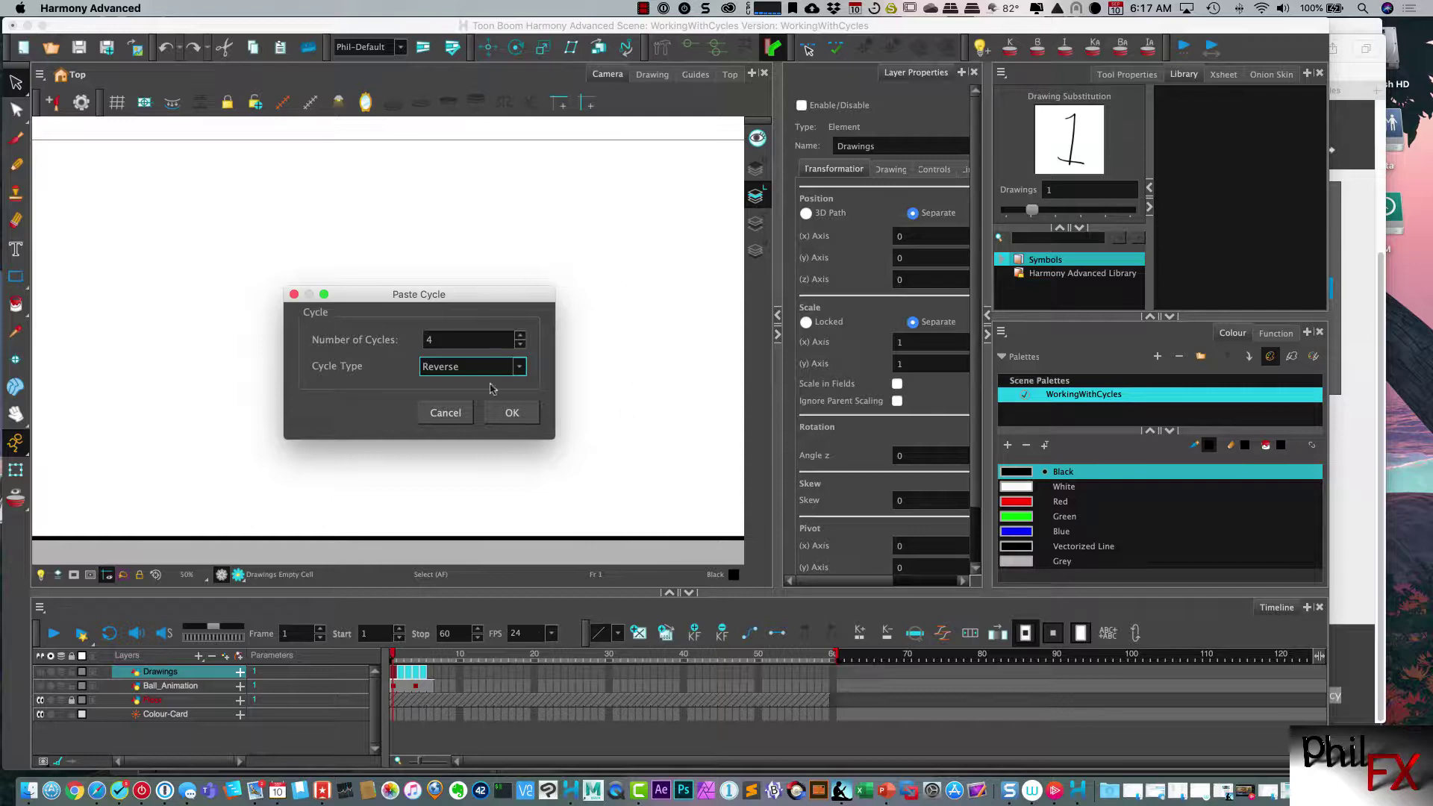
{"action": "left_click", "coordinate": [521, 344]}
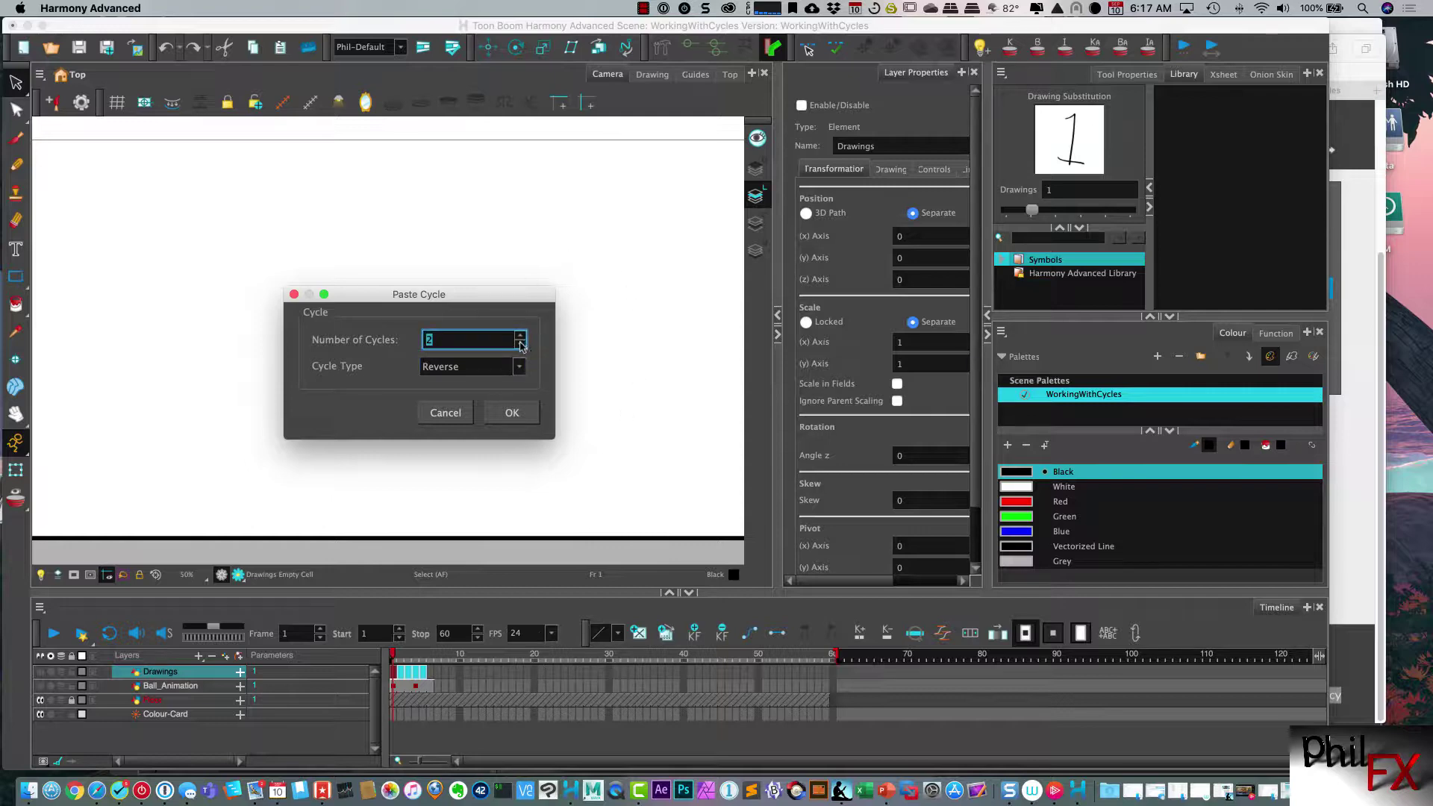
{"action": "left_click", "coordinate": [521, 335]}
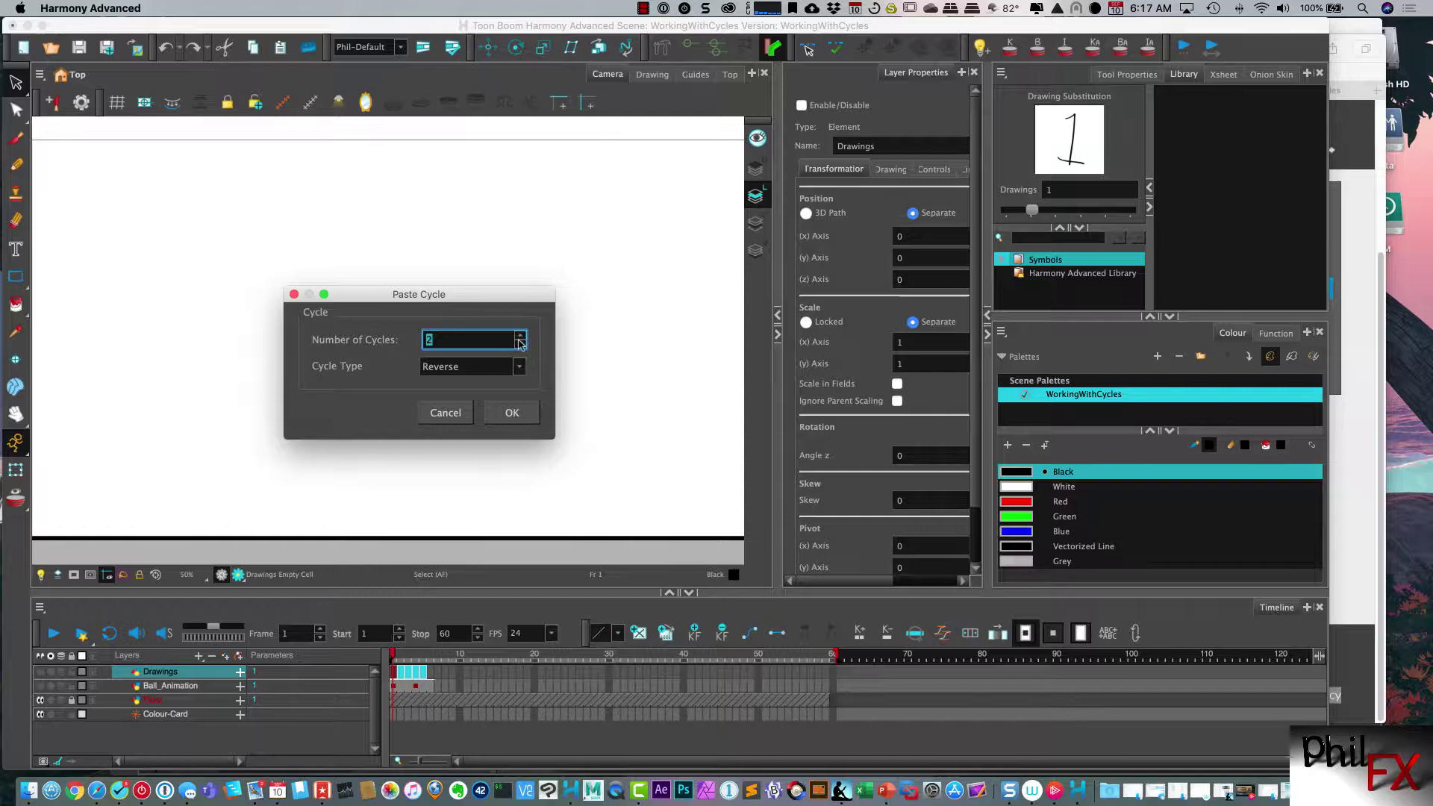
{"action": "left_click", "coordinate": [512, 413]}
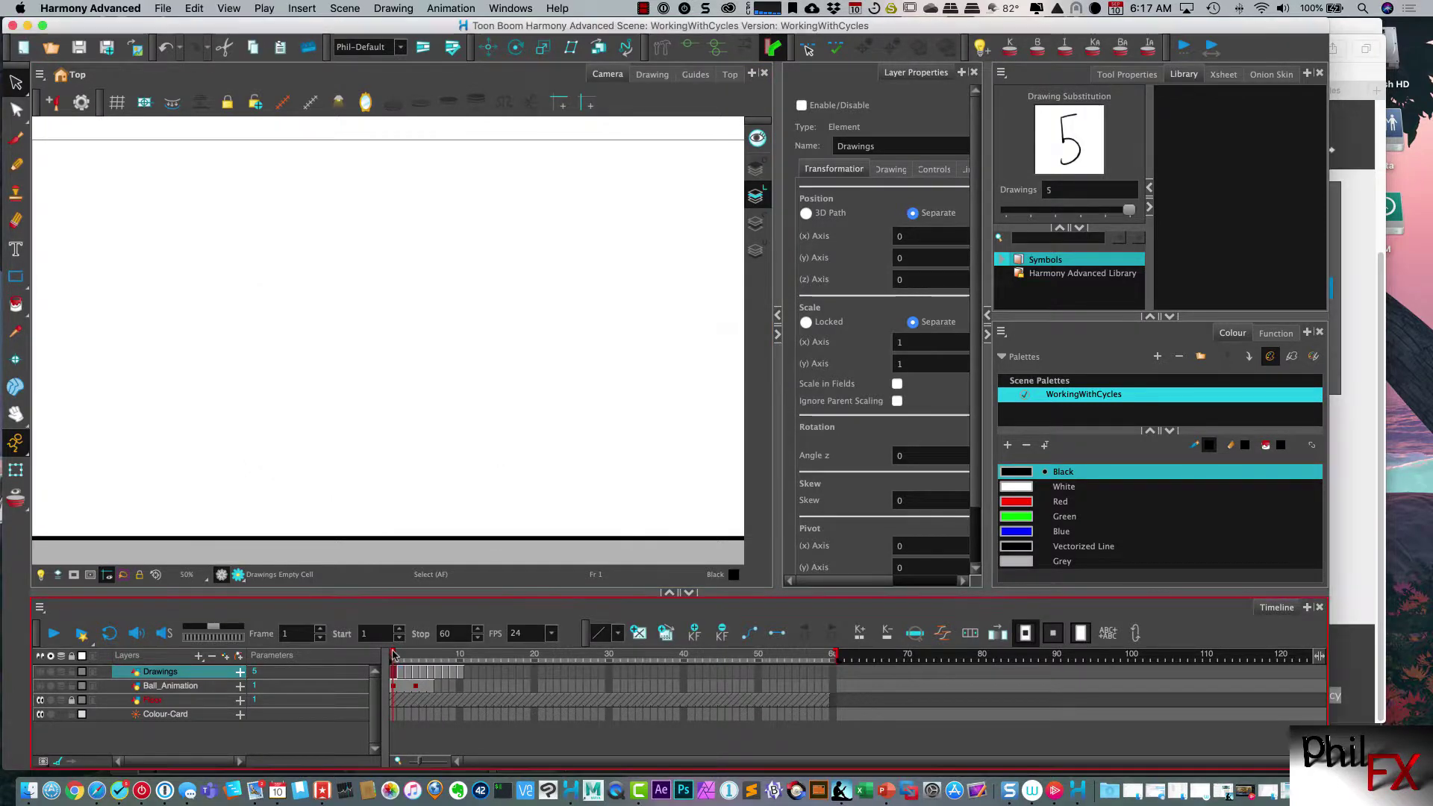
Preview the reversed drawings, trying and undoing a drawing 1 swap on frame 1
{"action": "mouse_move", "coordinate": [393, 655]}
{"action": "left_mouse_down"}
{"action": "mouse_move", "coordinate": [414, 656]}
{"action": "mouse_move", "coordinate": [393, 655]}
{"action": "left_mouse_up"}
{"action": "left_click_drag", "start_coordinate": [1128, 211], "coordinate": [1034, 211]}
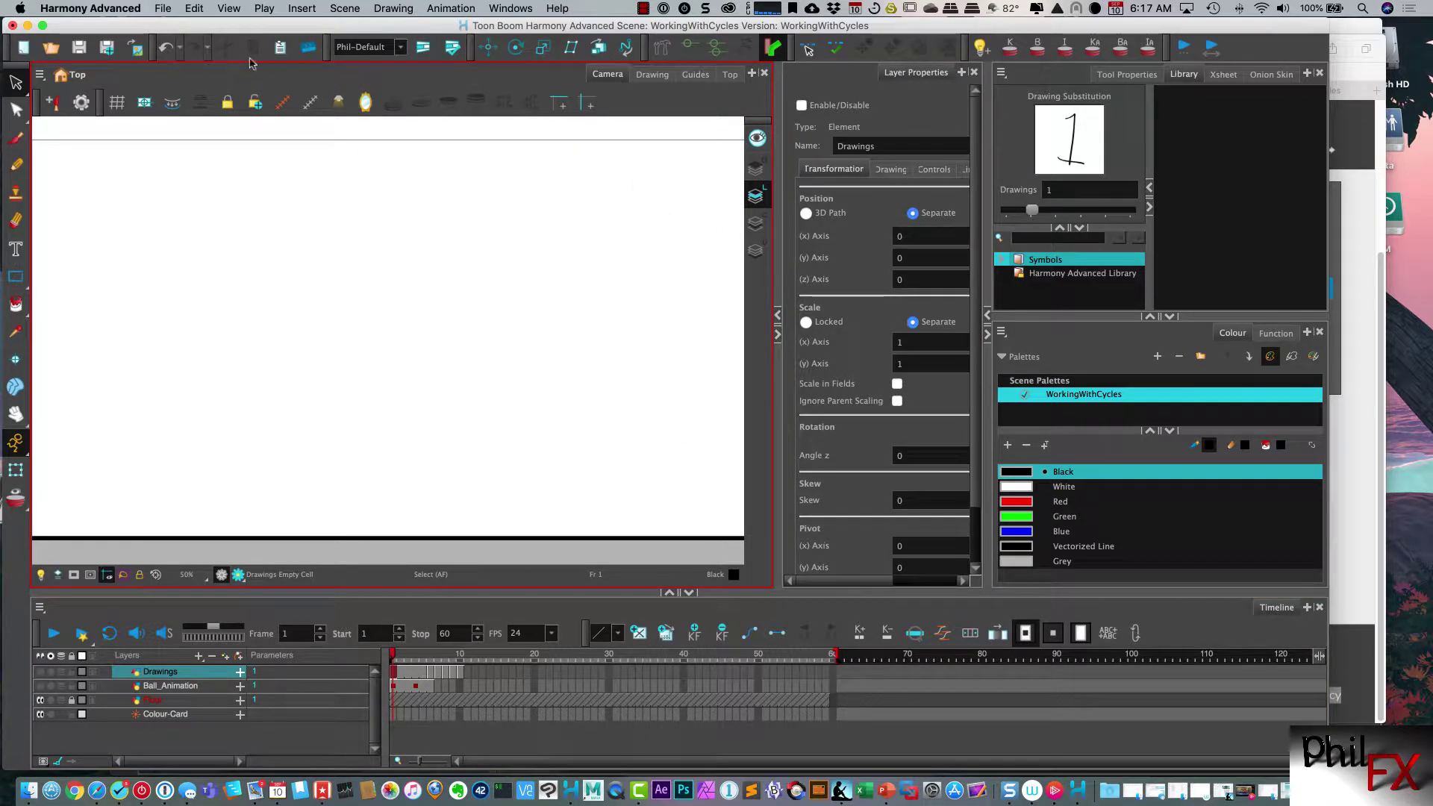
{"action": "left_click", "coordinate": [165, 47]}
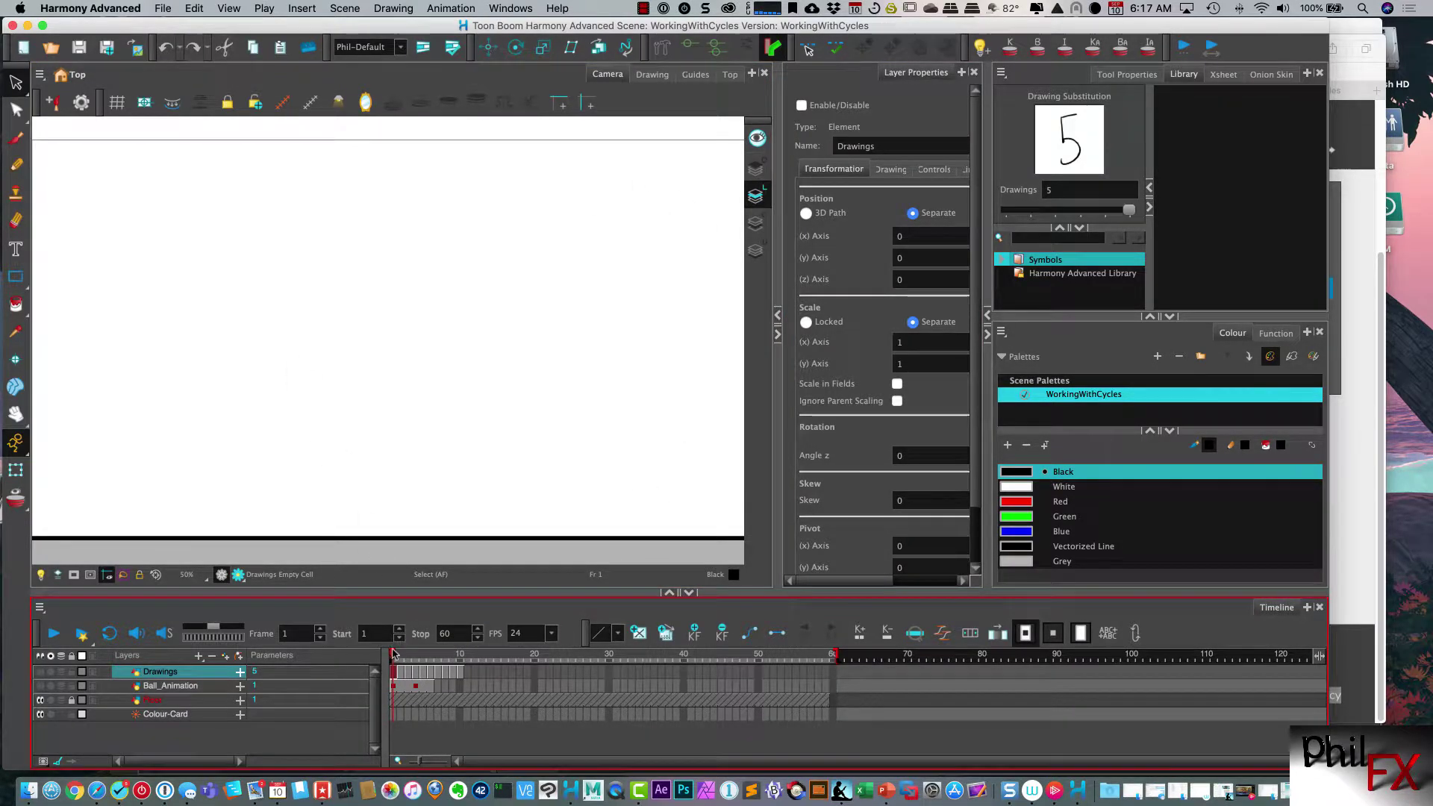
{"action": "left_click_drag", "start_coordinate": [396, 649], "coordinate": [459, 650]}
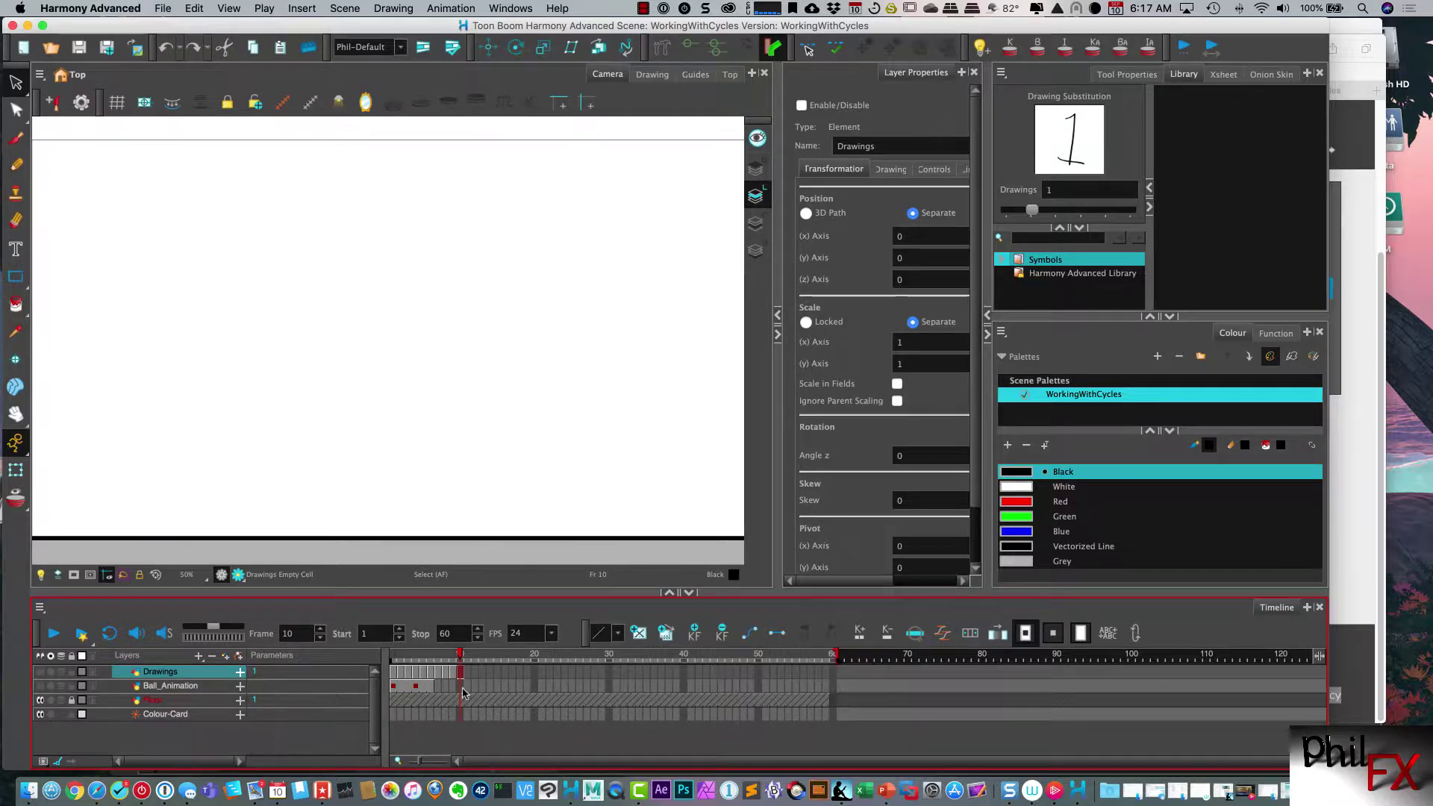
Undo the pasted reverse cycle with Ctrl+Z and preview frames 1 to 5
{"action": "left_click", "coordinate": [491, 272]}
{"action": "key", "text": "ctrl+z"}
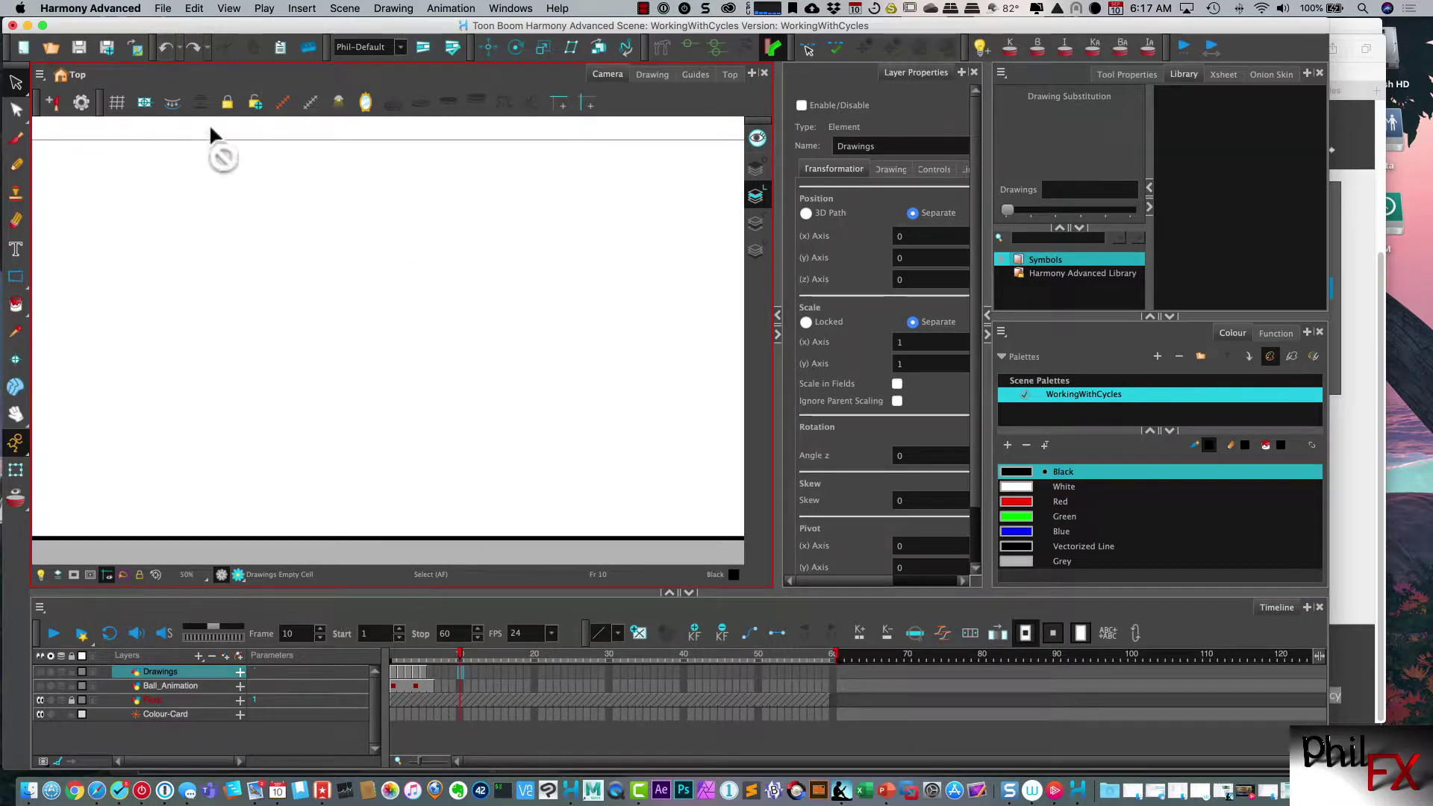
{"action": "left_click", "coordinate": [394, 671]}
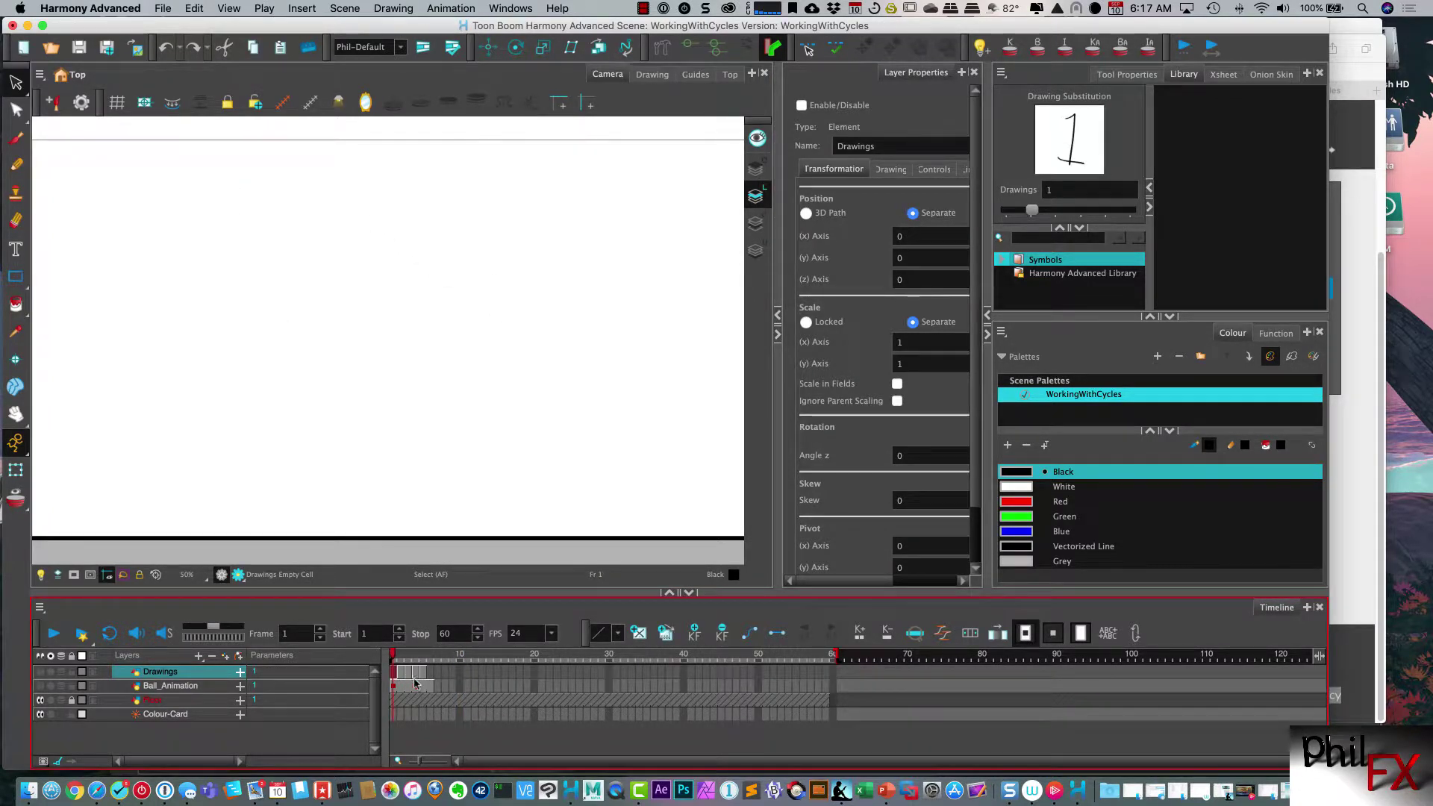
{"action": "mouse_move", "coordinate": [394, 651]}
{"action": "left_mouse_down"}
{"action": "mouse_move", "coordinate": [424, 651]}
{"action": "mouse_move", "coordinate": [394, 651]}
{"action": "mouse_move", "coordinate": [395, 671]}
{"action": "left_mouse_up"}
Copy the selected Drawings cells from the cell context menu
{"action": "right_click", "coordinate": [422, 670]}
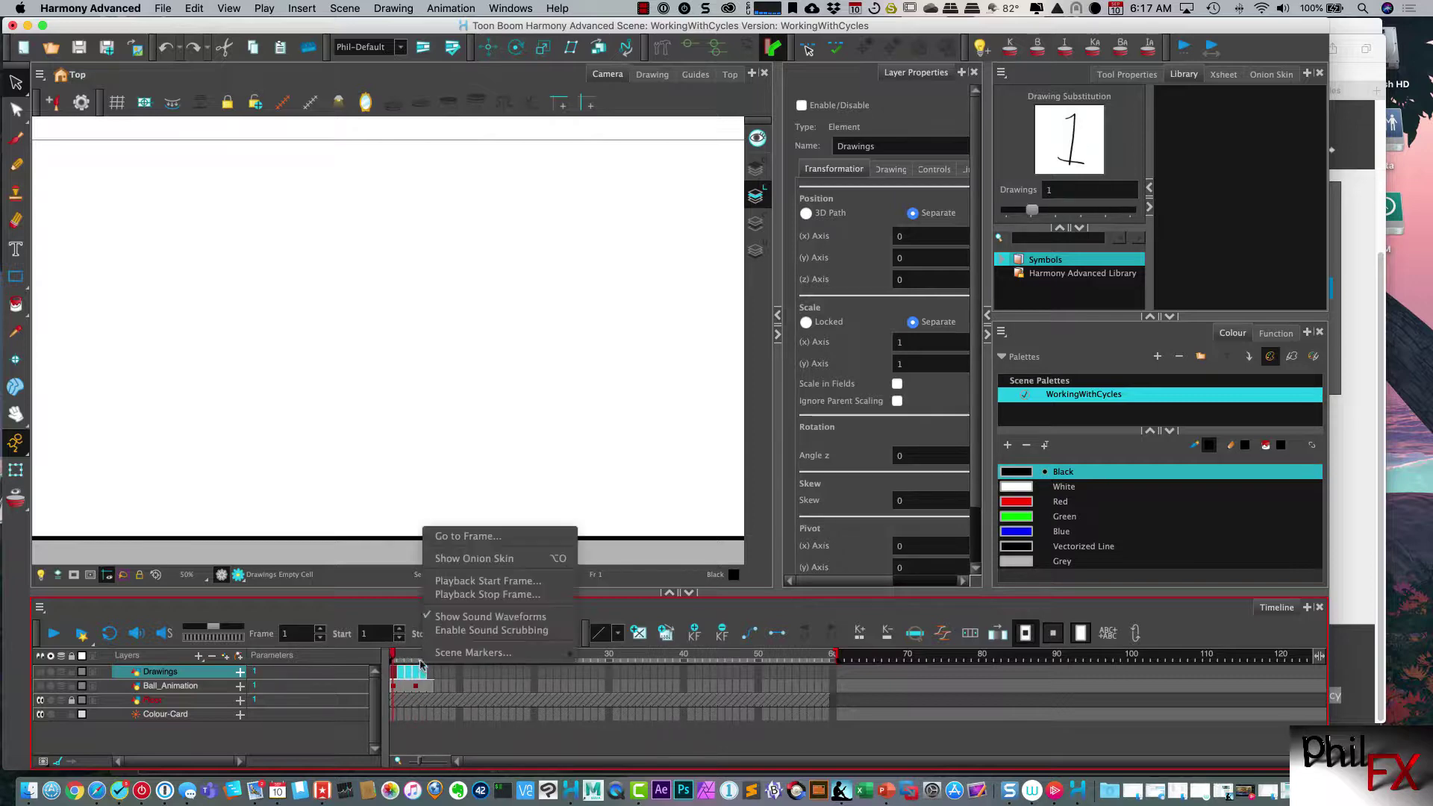
{"action": "mouse_move", "coordinate": [473, 653]}
{"action": "left_click", "coordinate": [453, 683]}
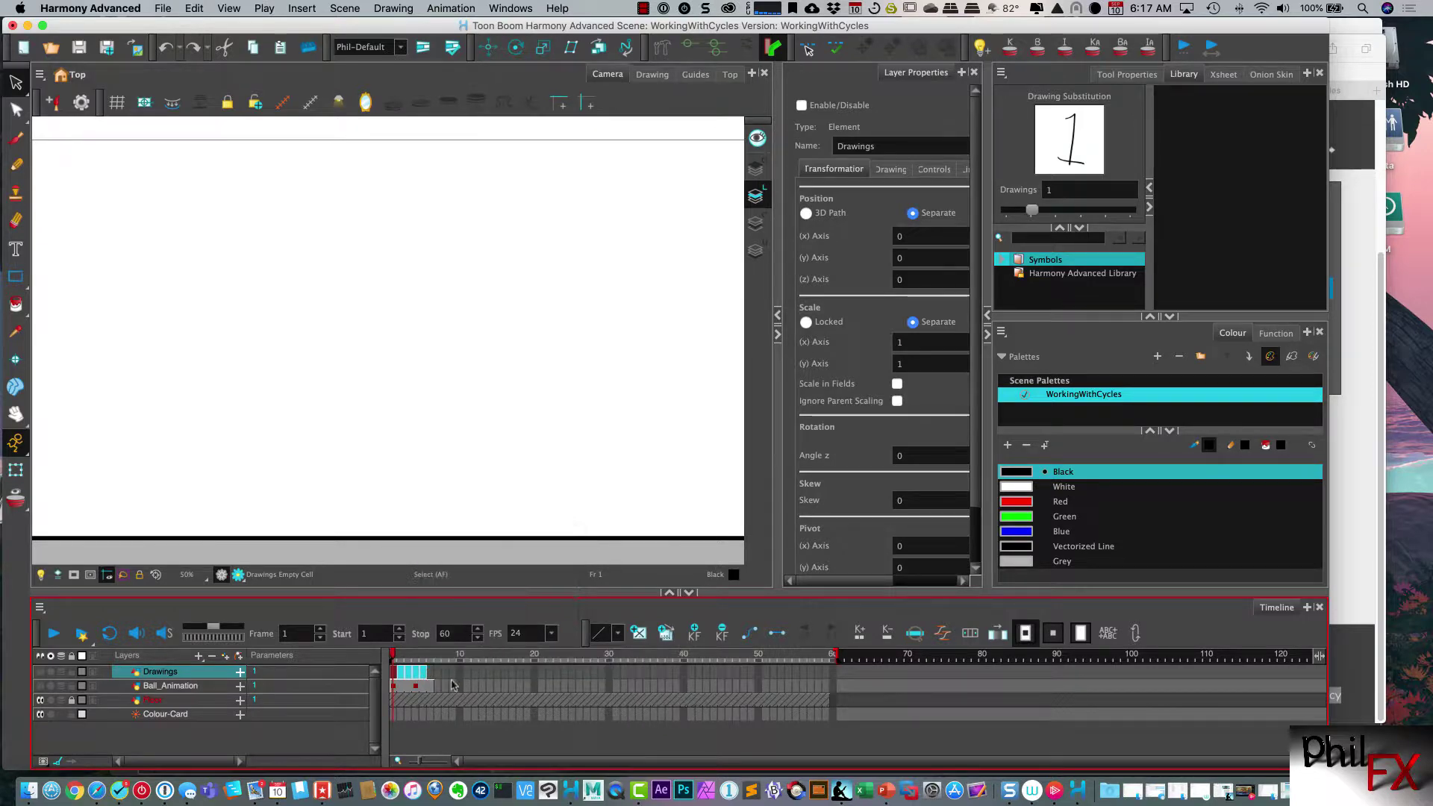
{"action": "right_click", "coordinate": [422, 672]}
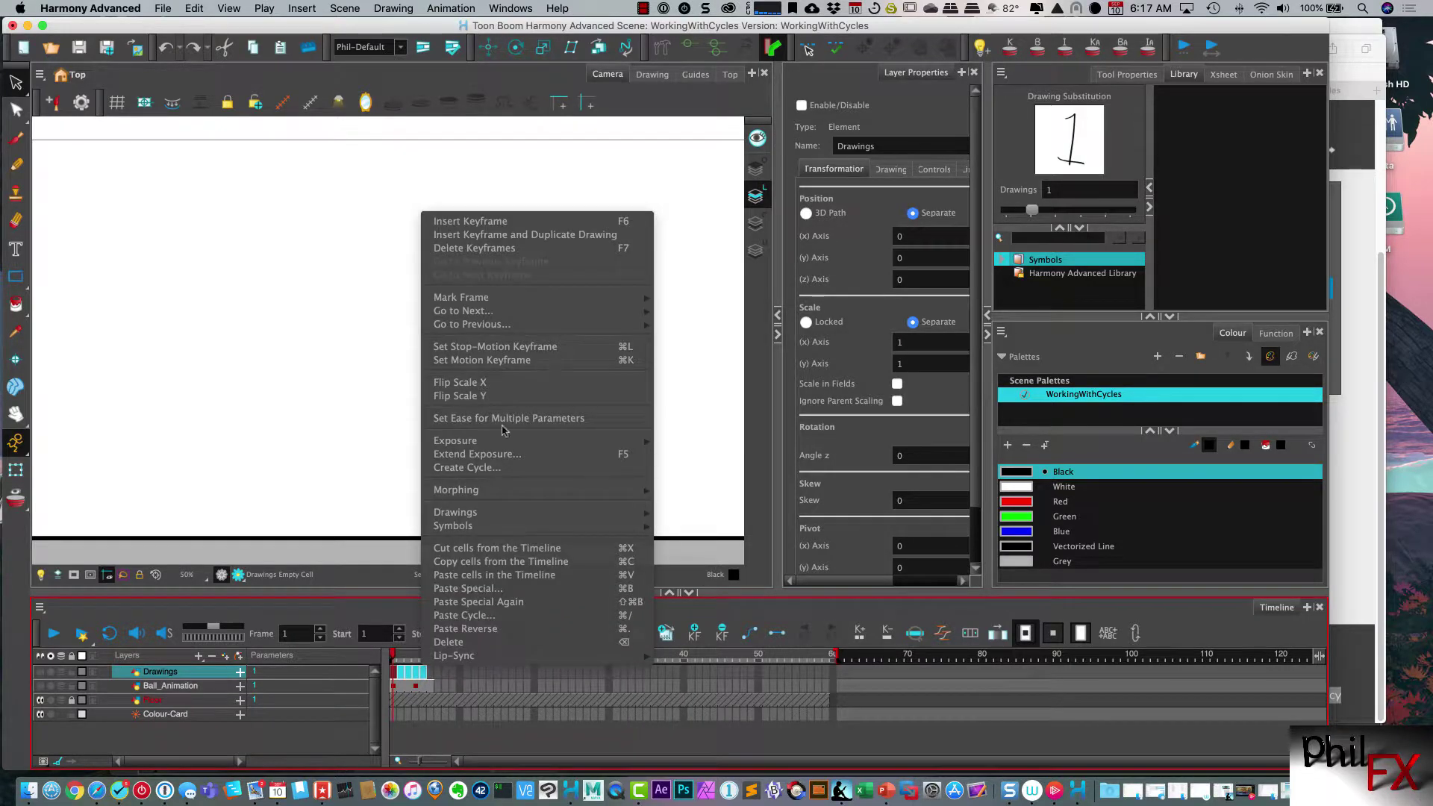
{"action": "left_click", "coordinate": [498, 562]}
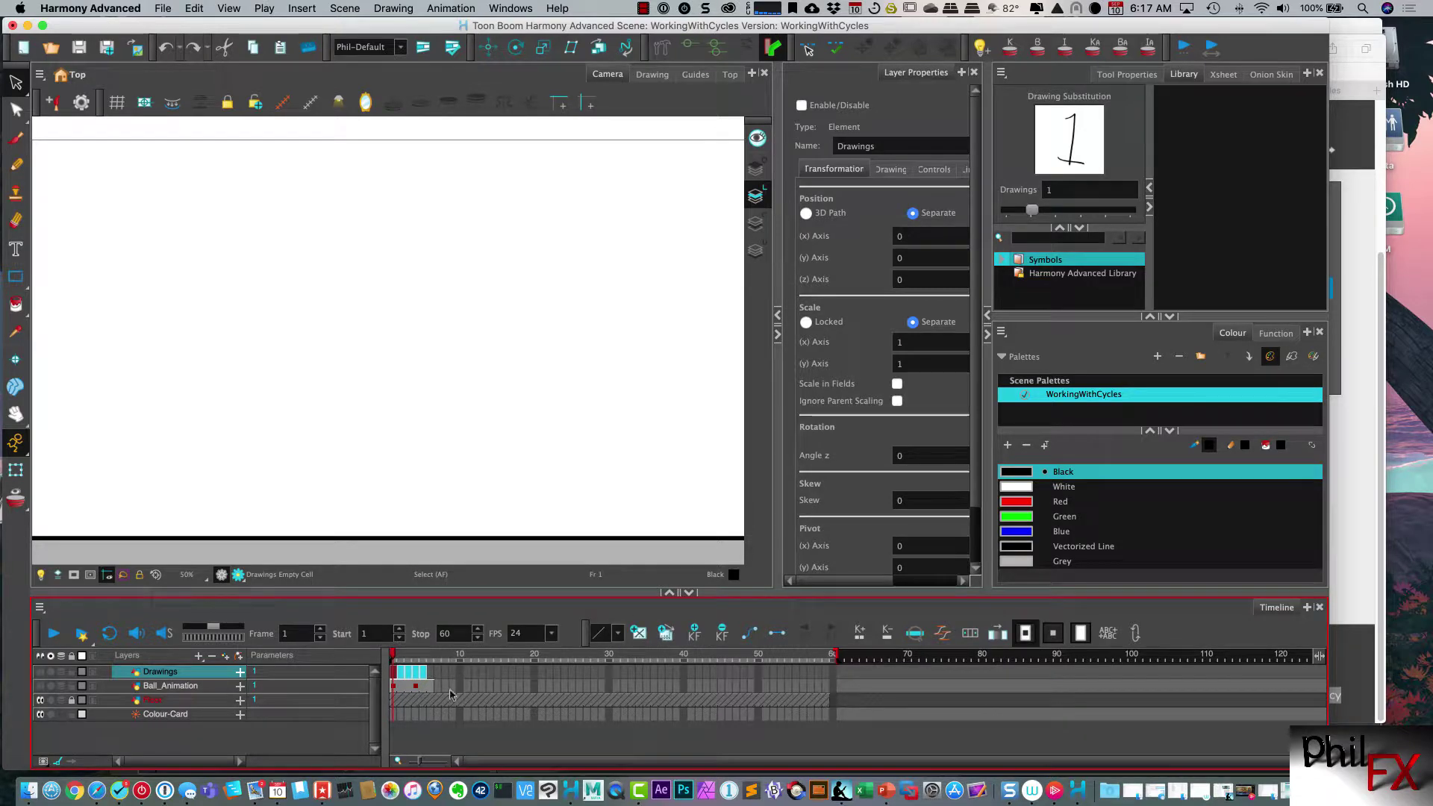
Paste them as a Forward->Reverse Paste Cycle repeated 3 times
{"action": "right_click", "coordinate": [422, 671]}
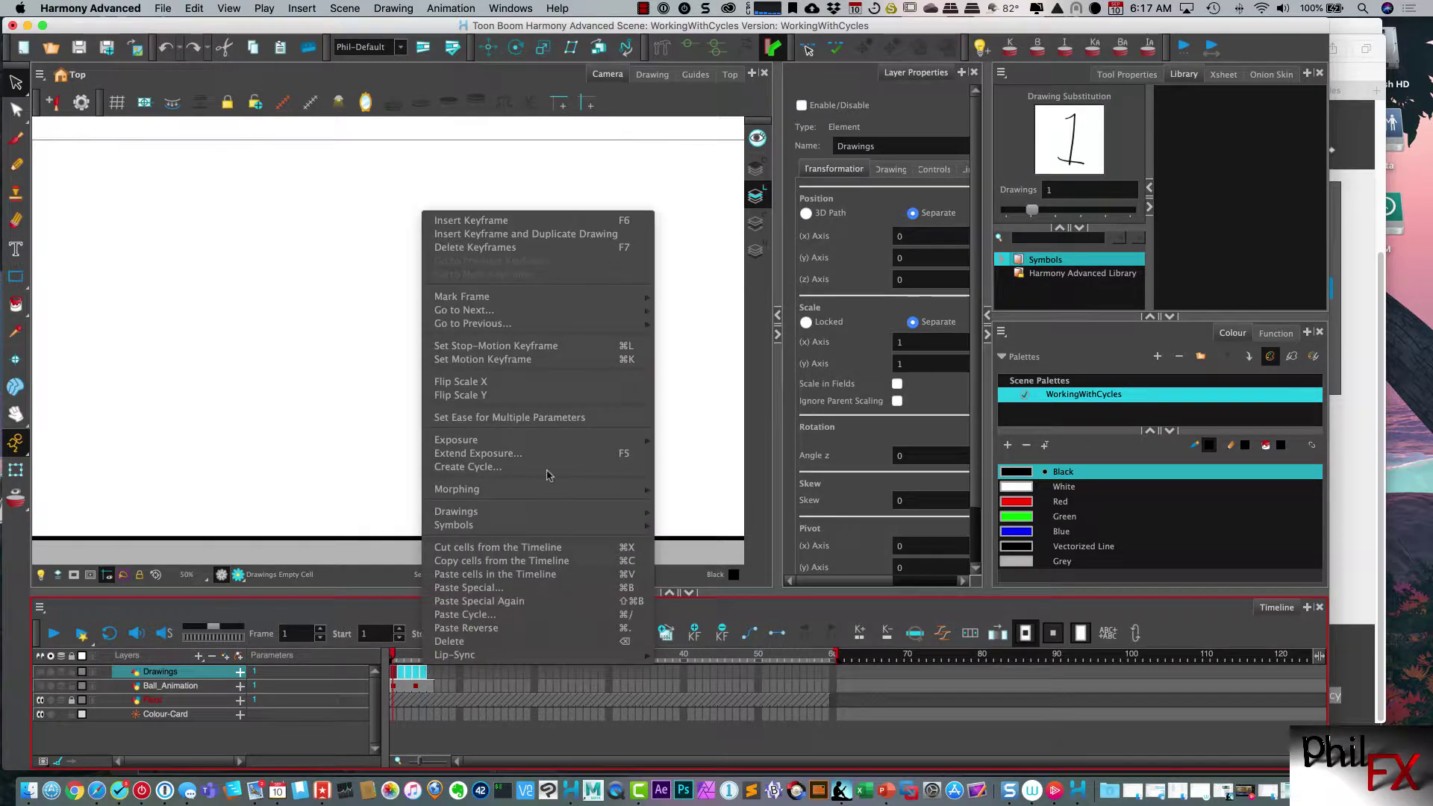
{"action": "left_click", "coordinate": [492, 617]}
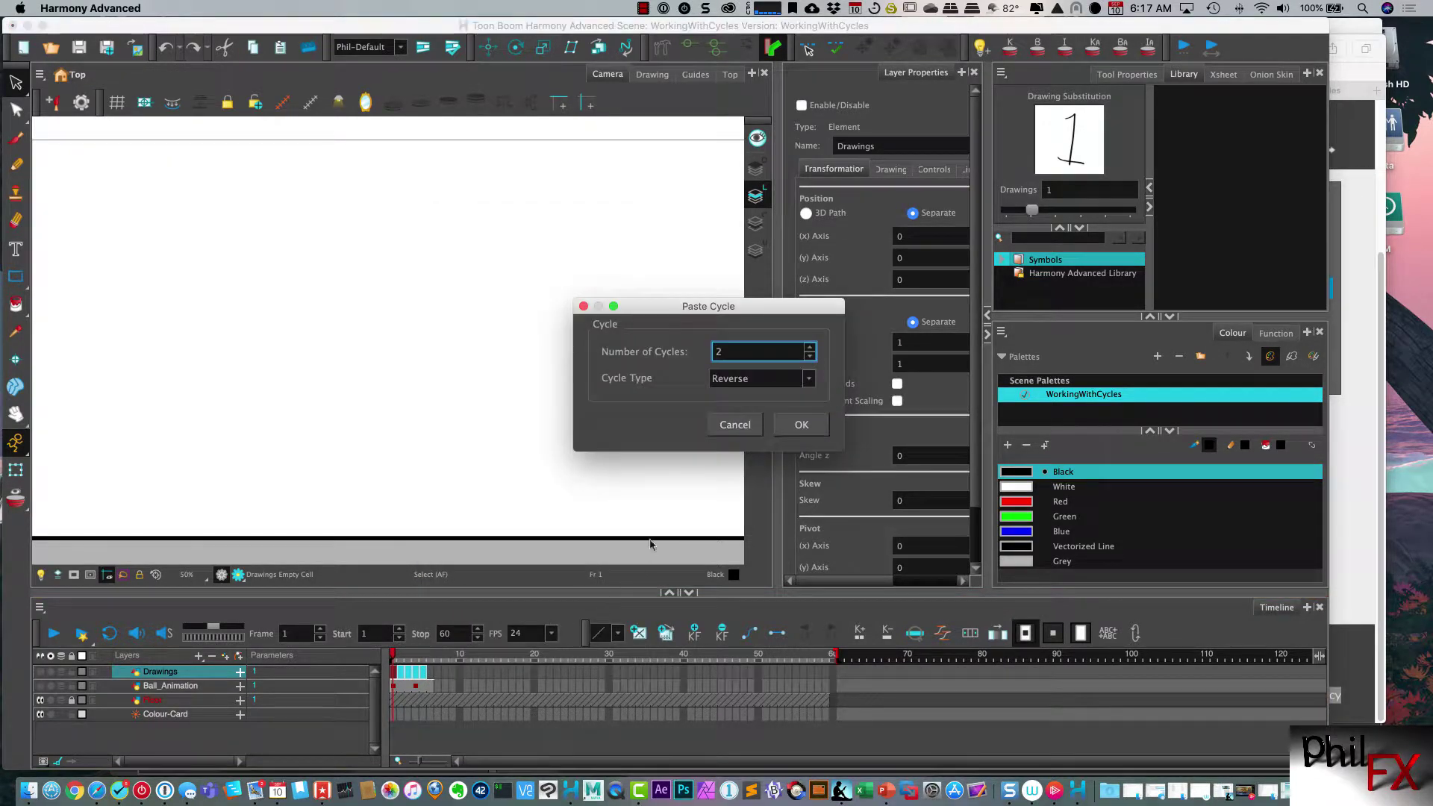
{"action": "left_click", "coordinate": [807, 380]}
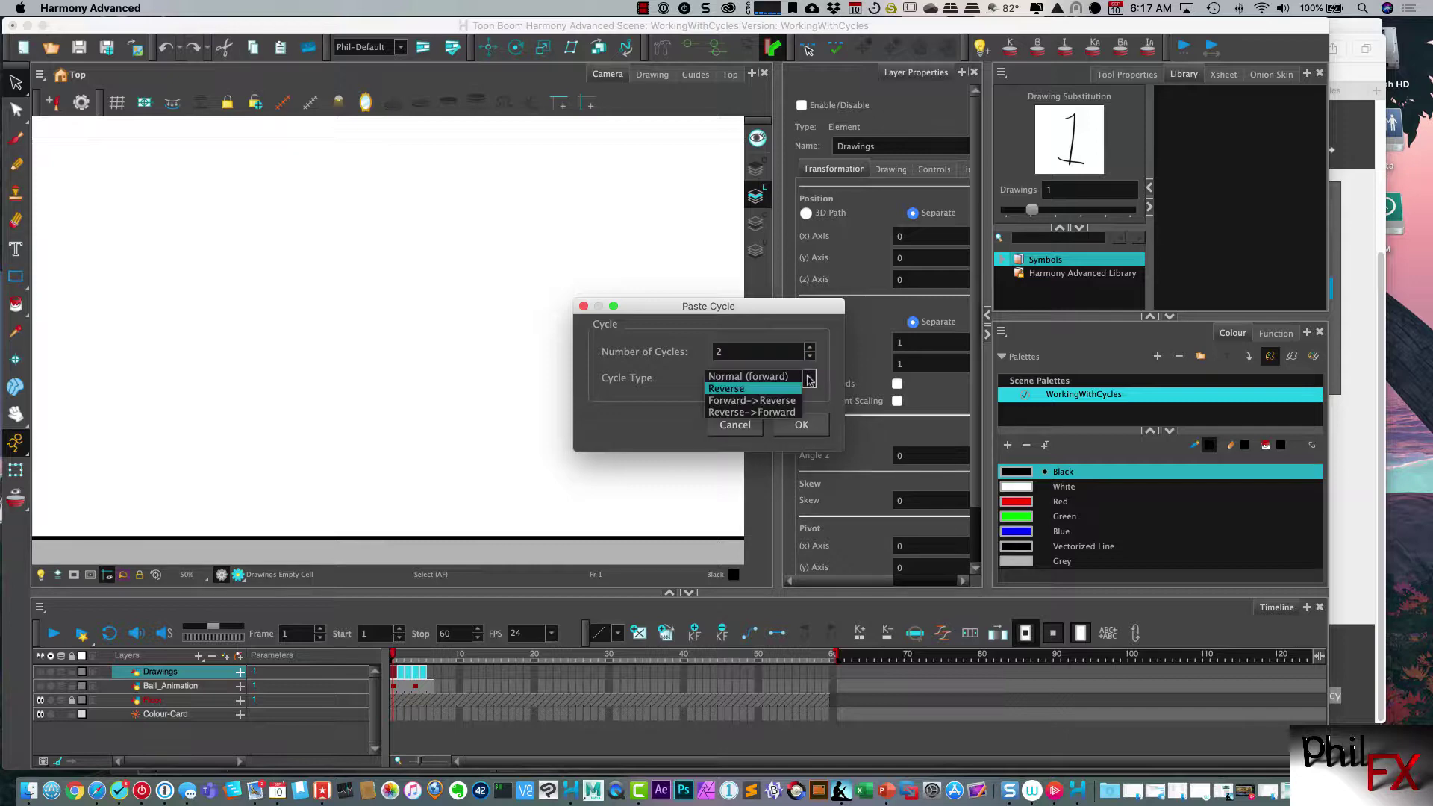
{"action": "left_click", "coordinate": [776, 400]}
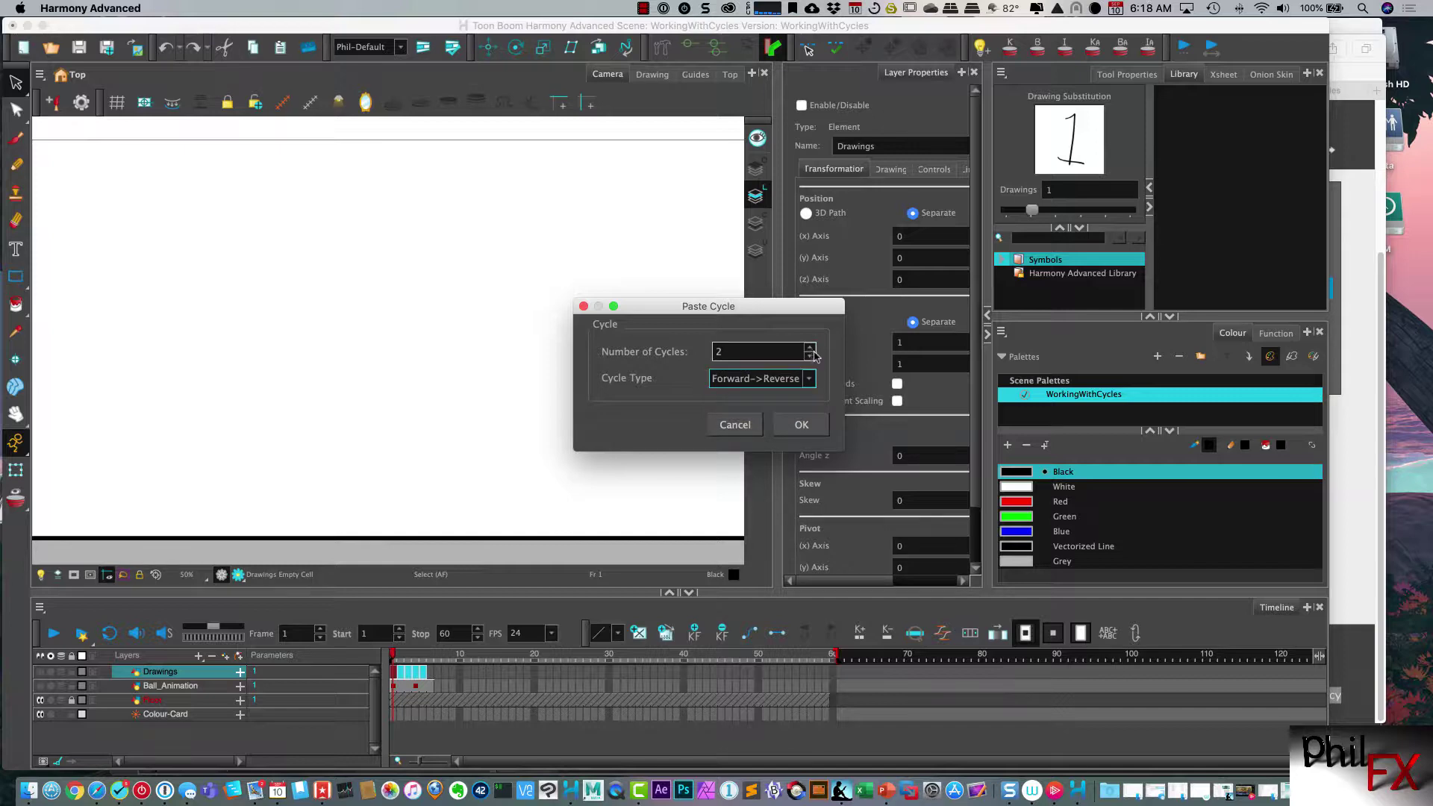
{"action": "left_click", "coordinate": [809, 347]}
{"action": "left_click", "coordinate": [782, 385]}
{"action": "left_click", "coordinate": [780, 397]}
{"action": "left_click", "coordinate": [795, 425]}
Scrub the pasted cycles, activate the Camera view, and right-click the Drawings layer's first cell
{"action": "left_click", "coordinate": [393, 655]}
{"action": "left_click_drag", "start_coordinate": [393, 654], "coordinate": [459, 654]}
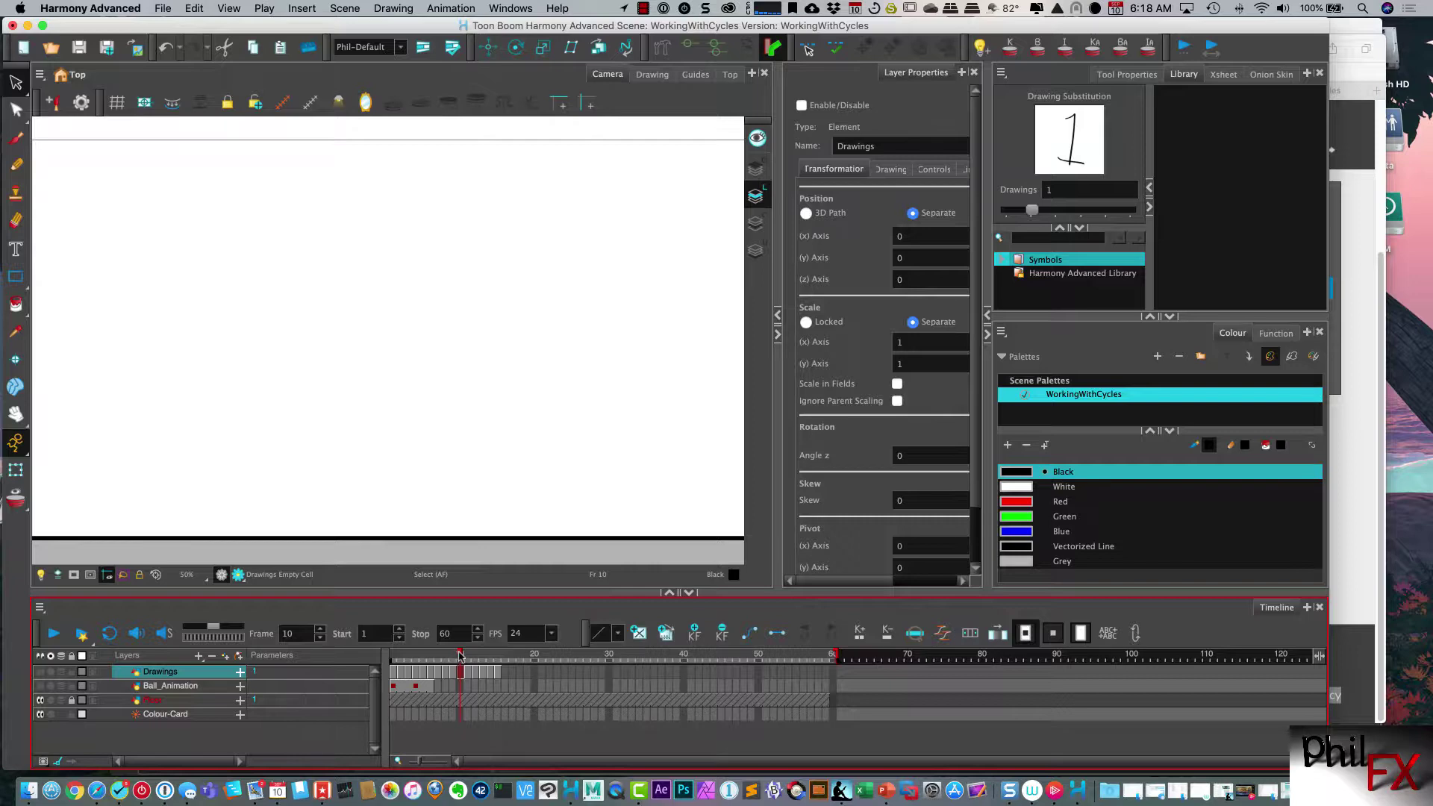
{"action": "mouse_move", "coordinate": [460, 655]}
{"action": "left_mouse_down"}
{"action": "mouse_move", "coordinate": [496, 655]}
{"action": "mouse_move", "coordinate": [390, 654]}
{"action": "left_mouse_up"}
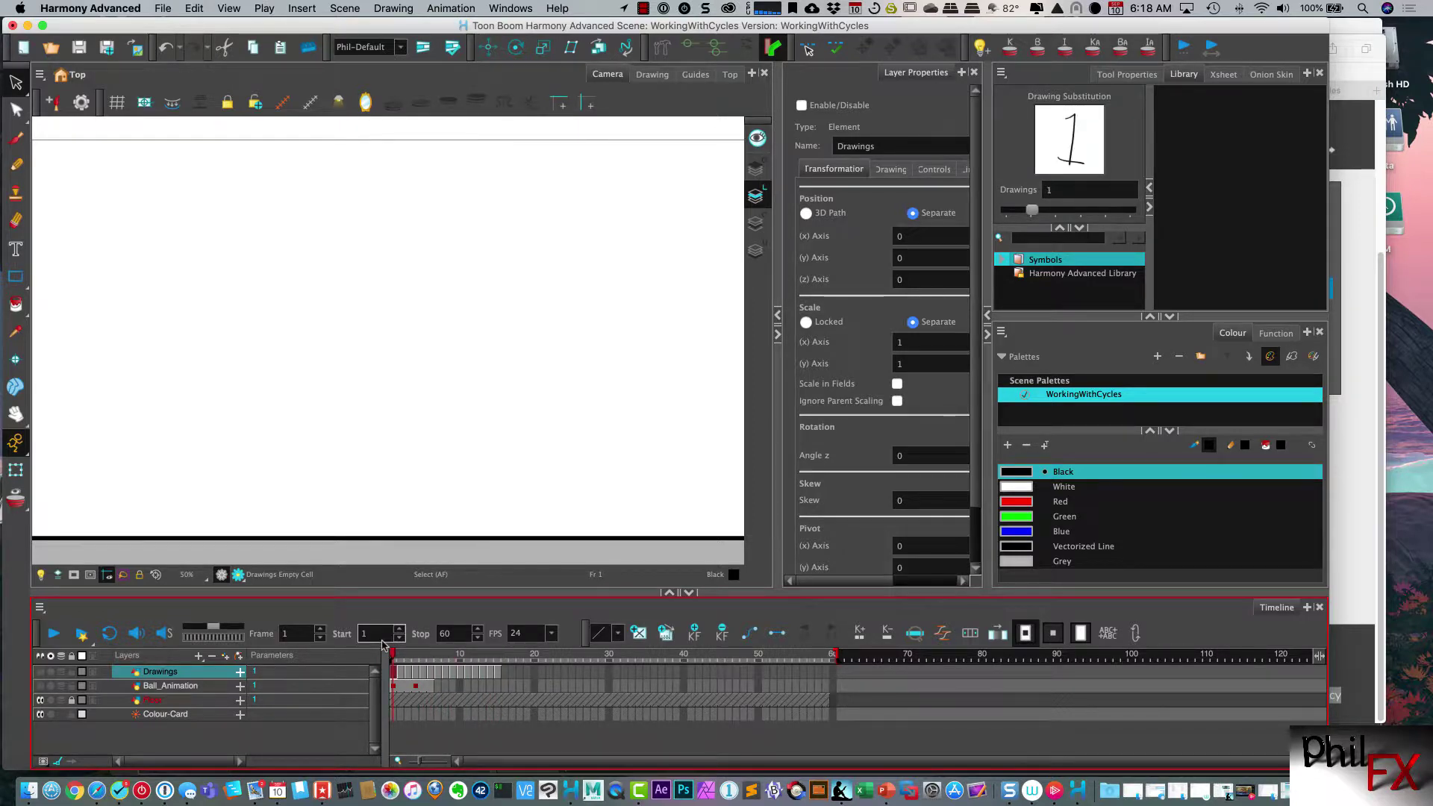
{"action": "left_click", "coordinate": [540, 457]}
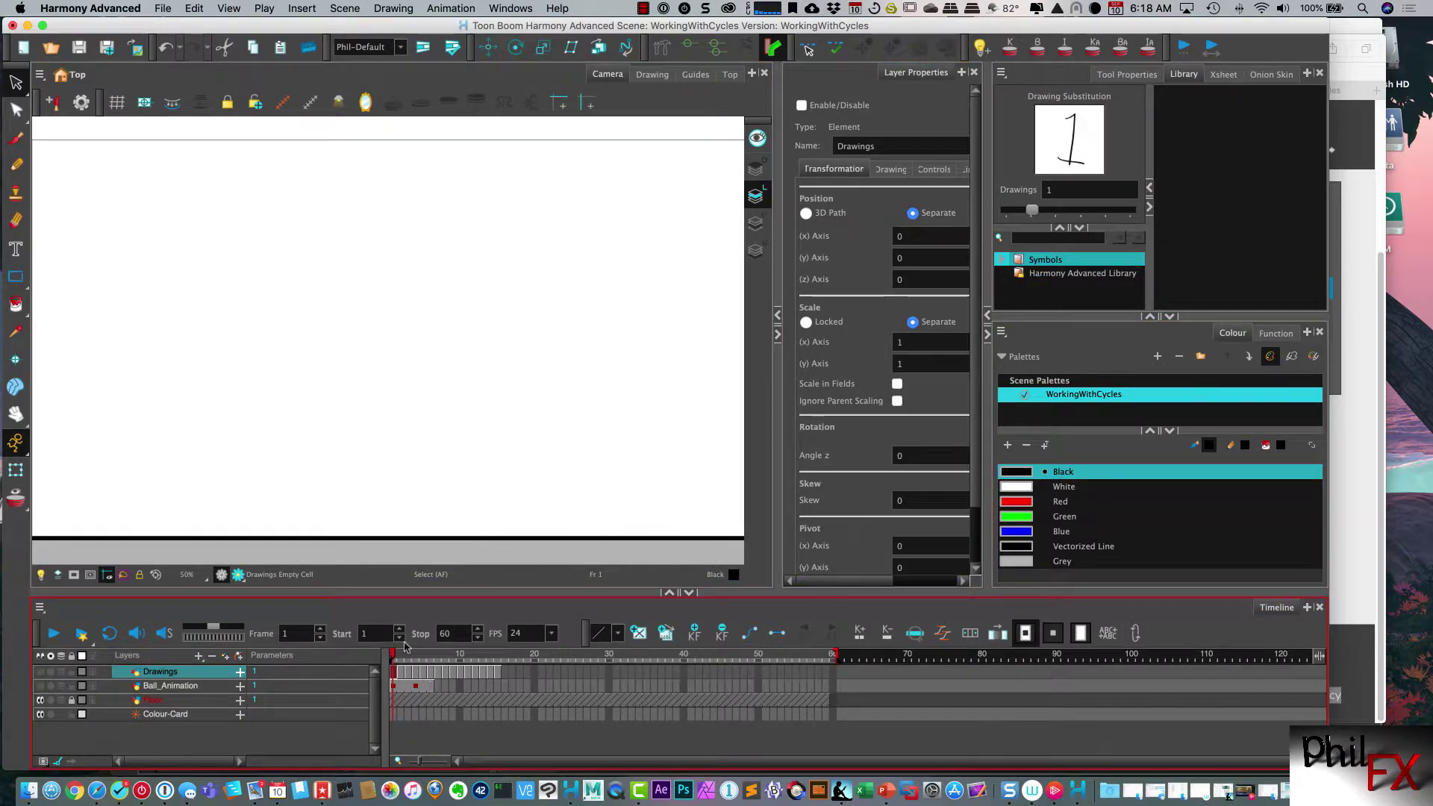
{"action": "right_click", "coordinate": [394, 672]}
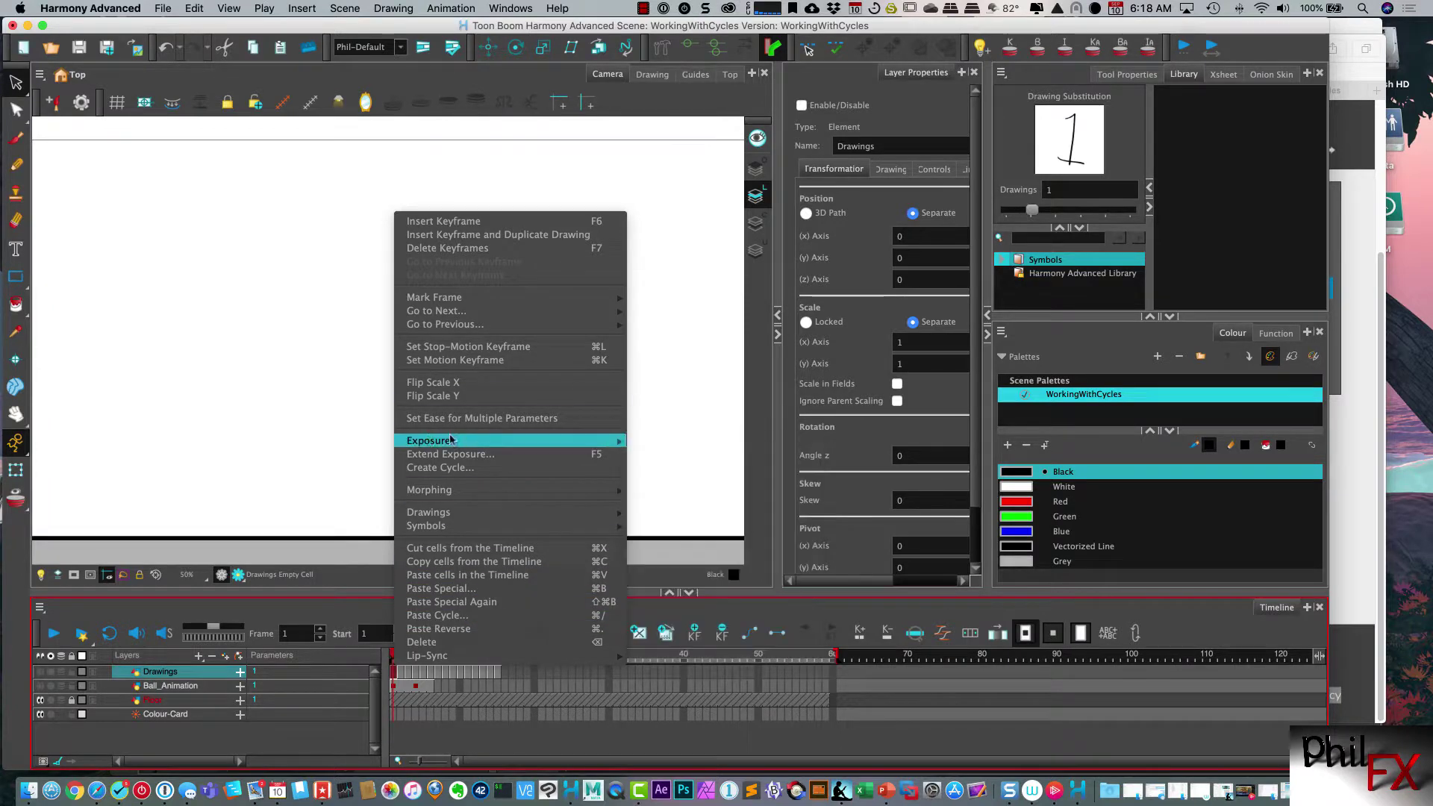
Show and select the Ball_Animation layer, then select its cells from frame 1 to 6
{"action": "left_click", "coordinate": [362, 450]}
{"action": "left_click", "coordinate": [40, 685]}
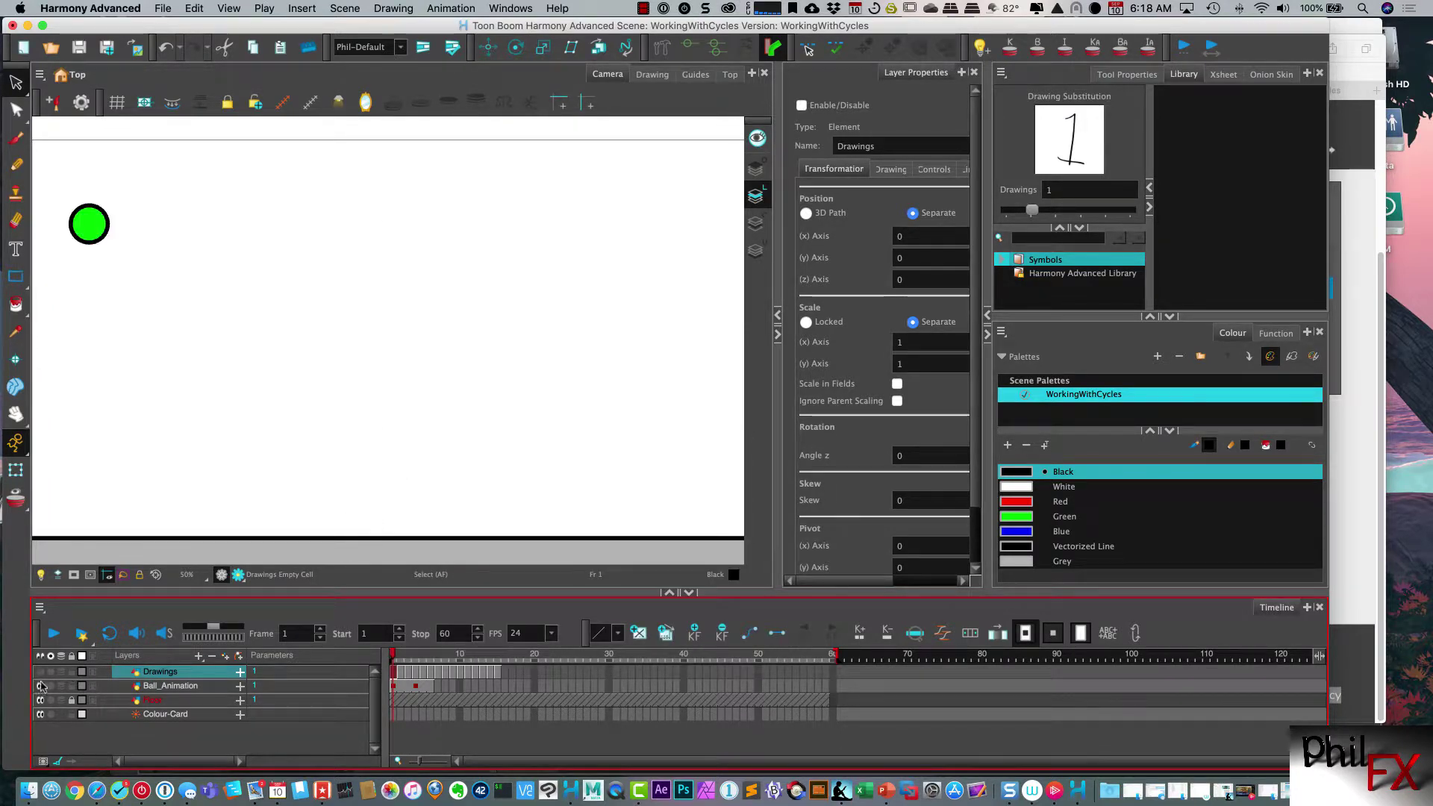
{"action": "left_click", "coordinate": [187, 686]}
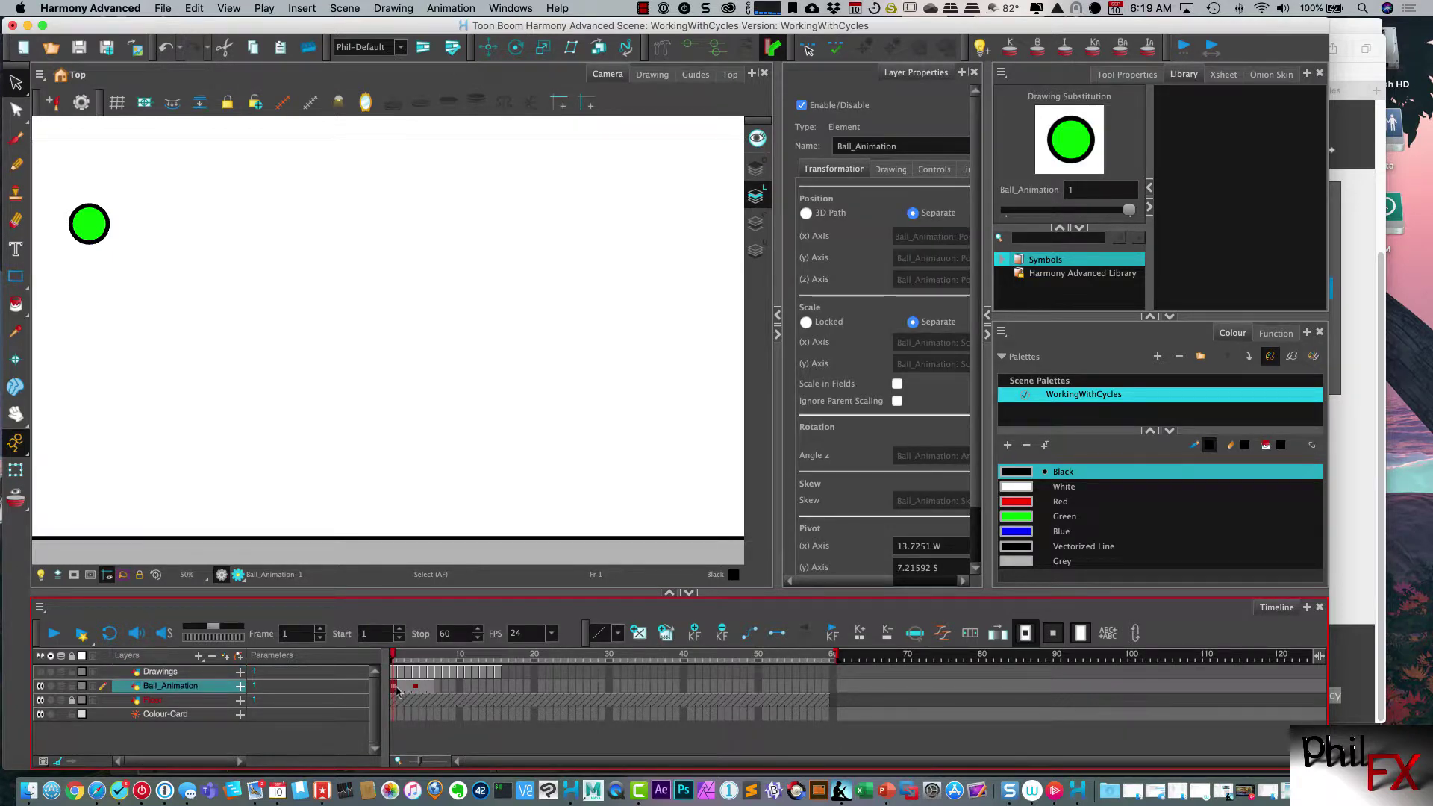
{"action": "left_click", "coordinate": [445, 686]}
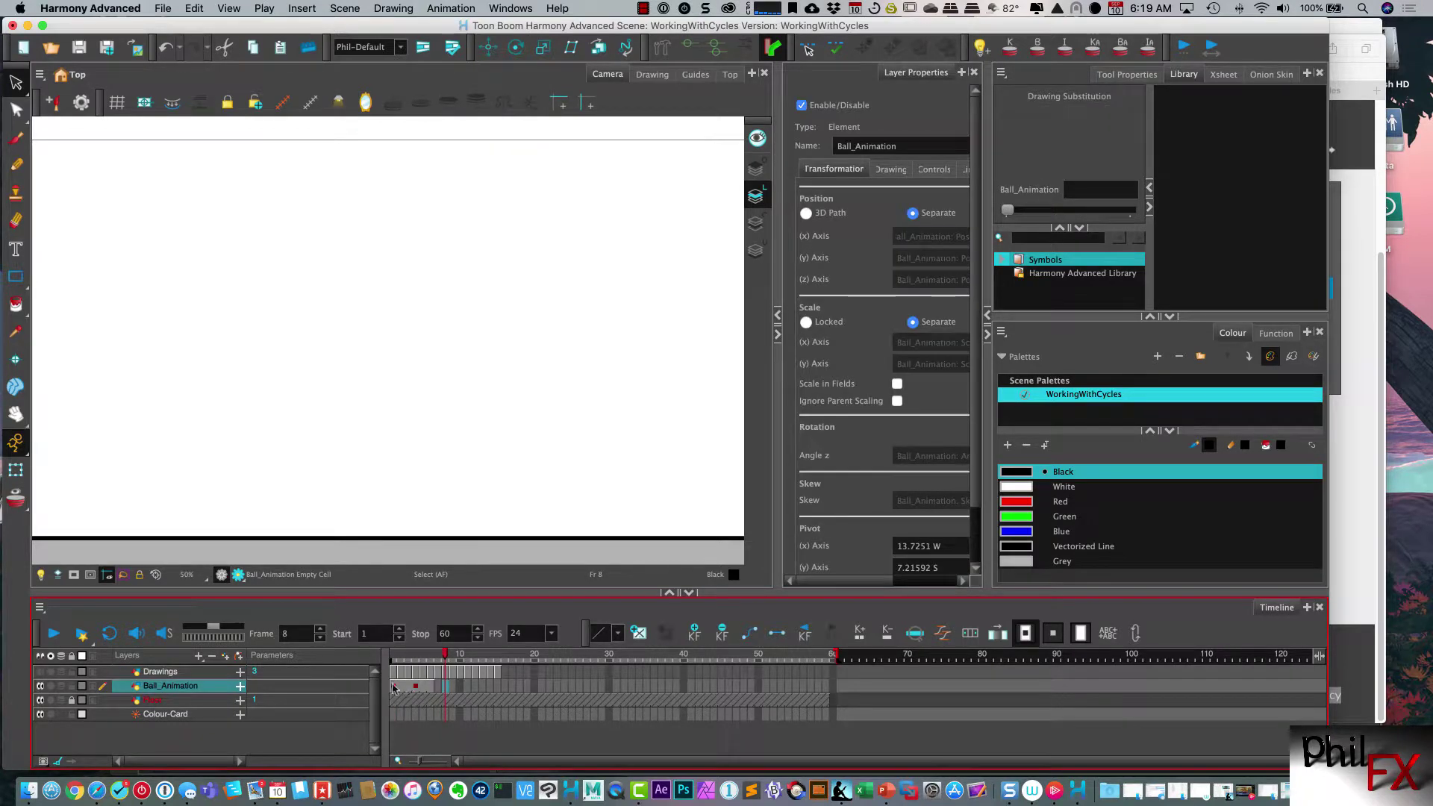
{"action": "left_click", "coordinate": [393, 686]}
{"action": "left_click", "coordinate": [427, 688], "text": "shift"}
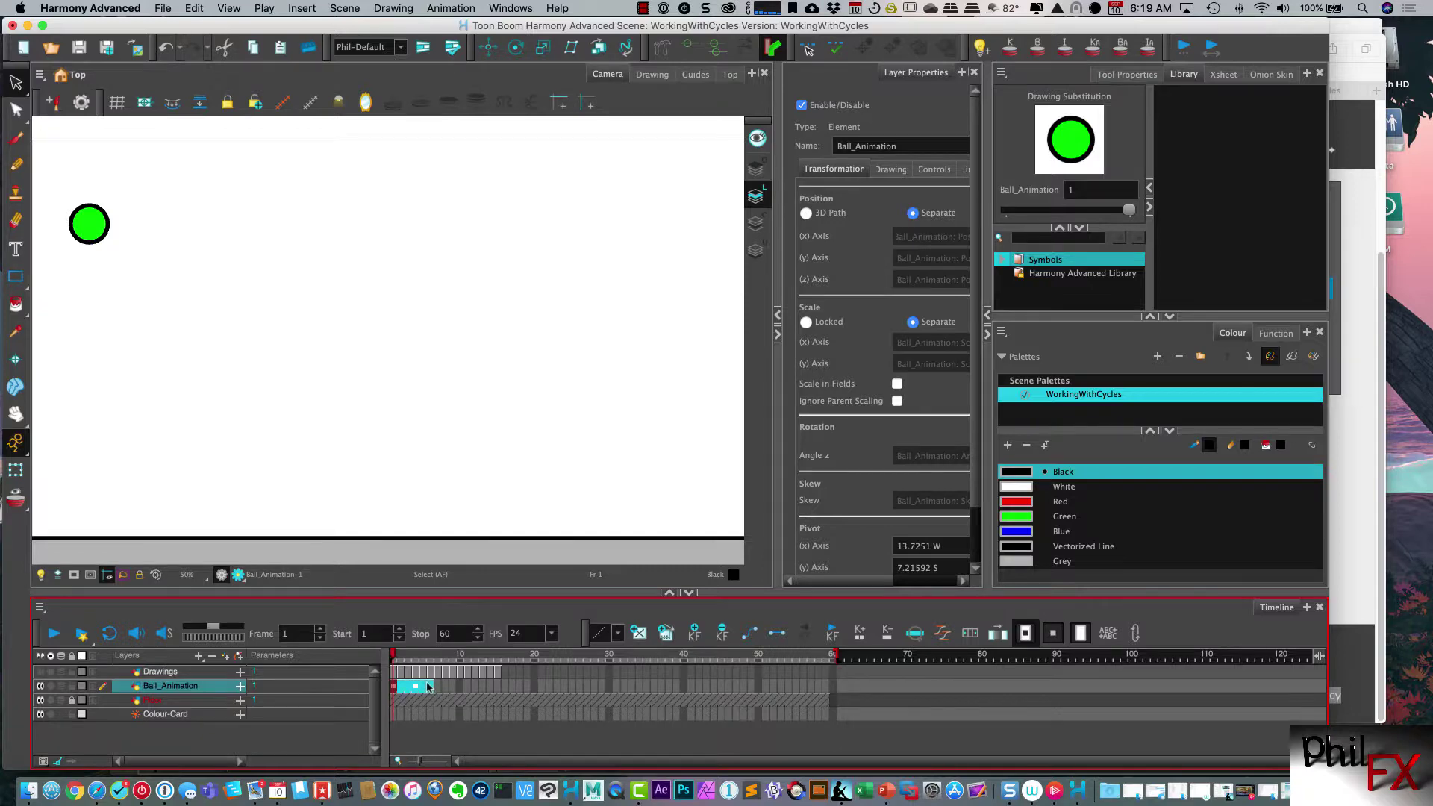
{"action": "right_click", "coordinate": [428, 686]}
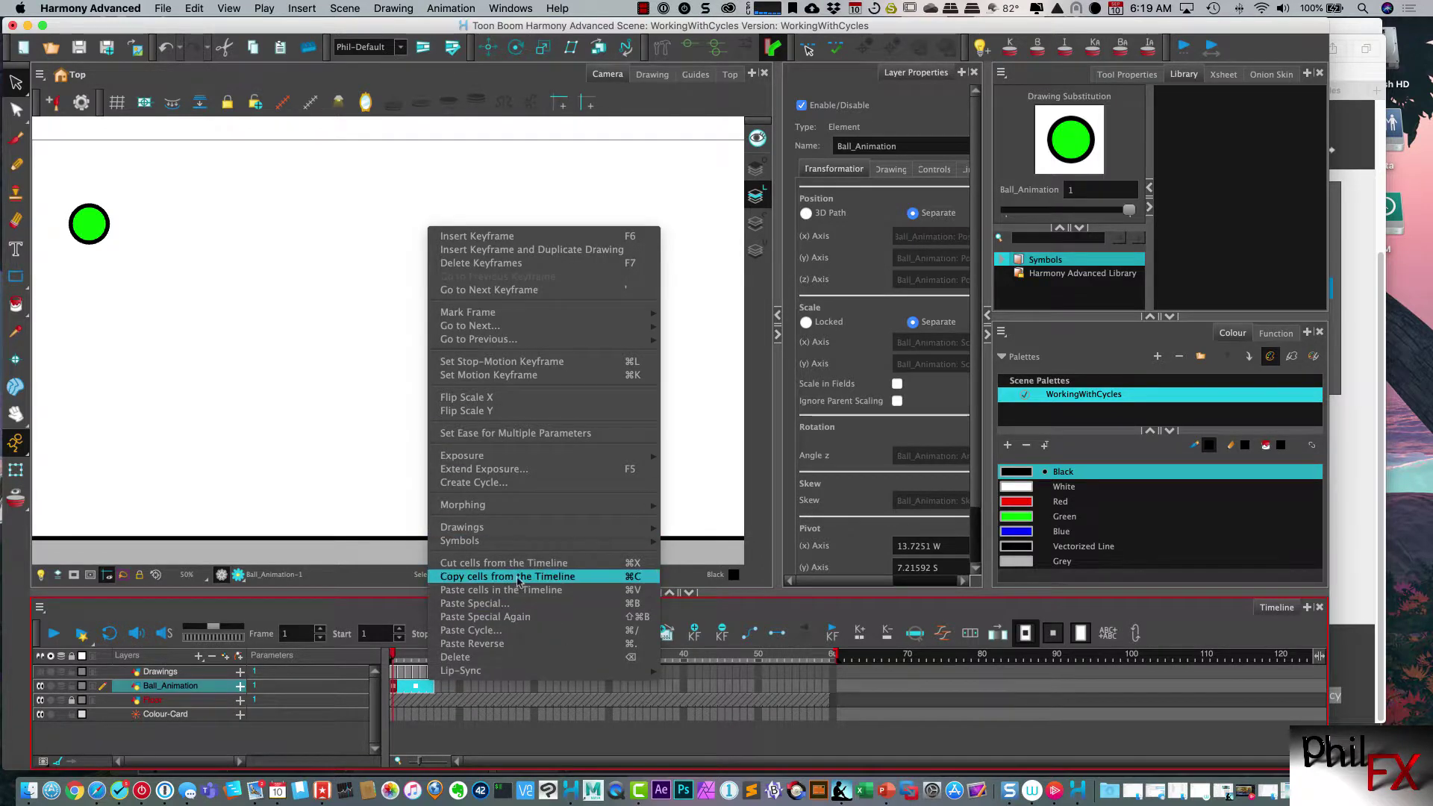
{"action": "key", "text": "Escape"}
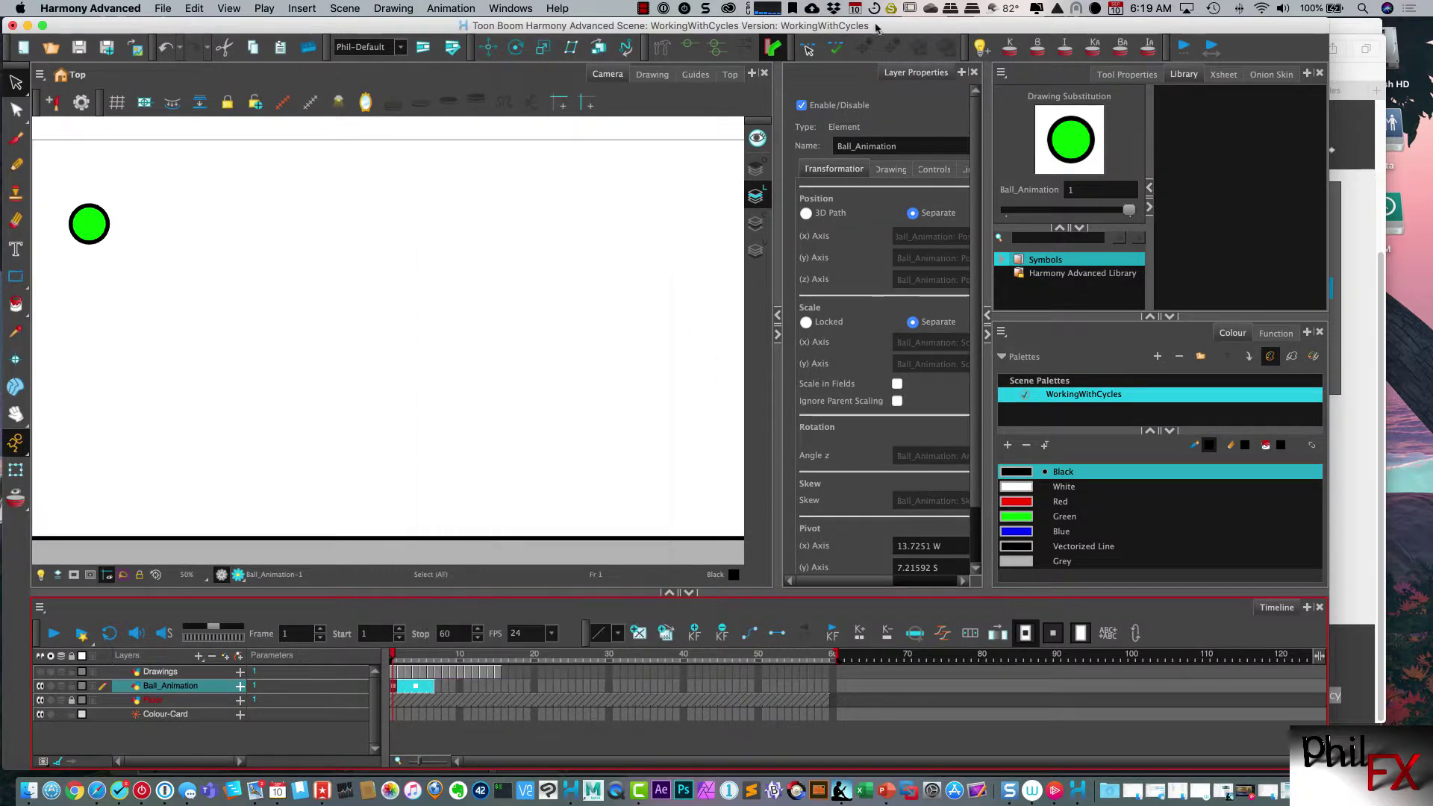
{"action": "left_click", "coordinate": [1135, 634]}
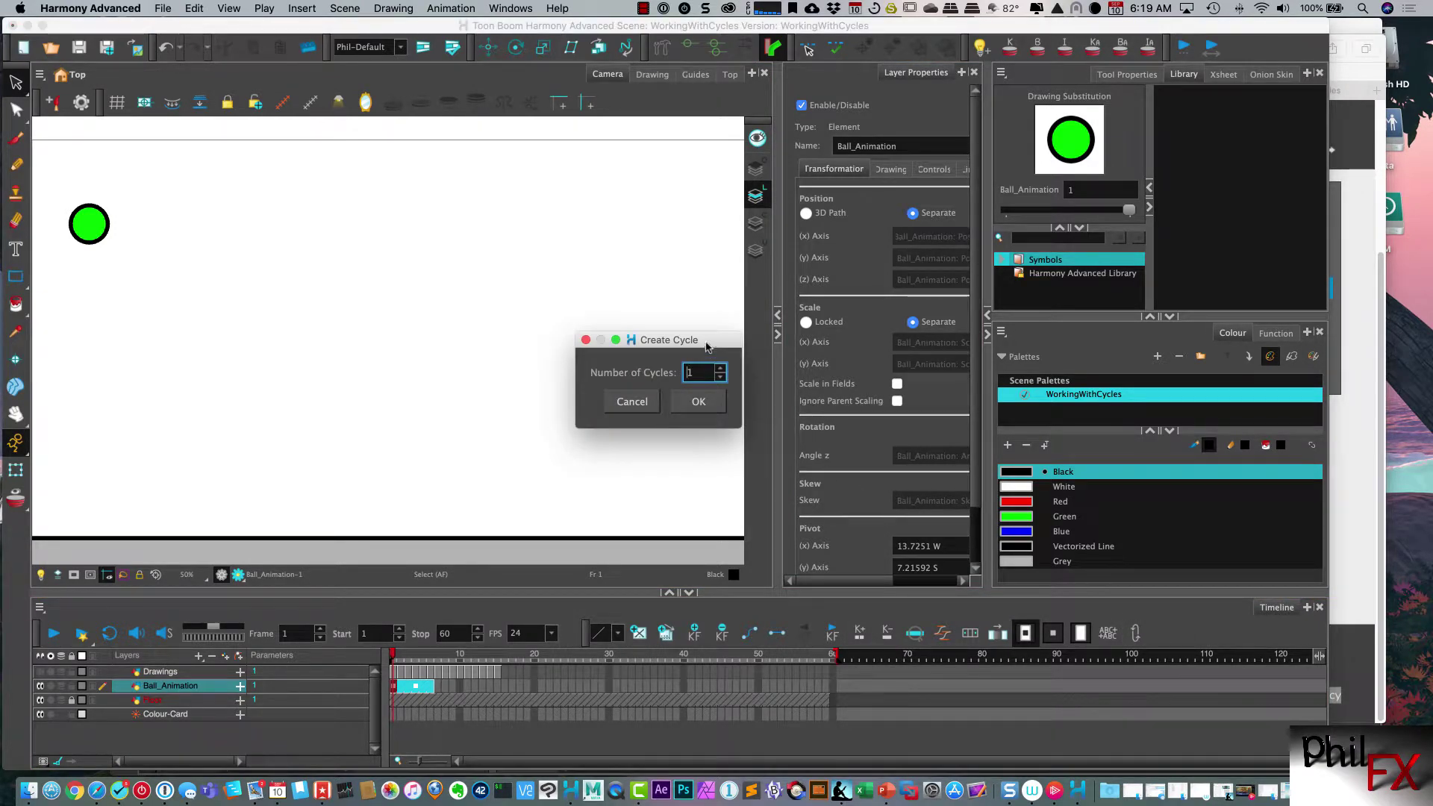
{"action": "left_click_drag", "start_coordinate": [708, 345], "coordinate": [576, 327]}
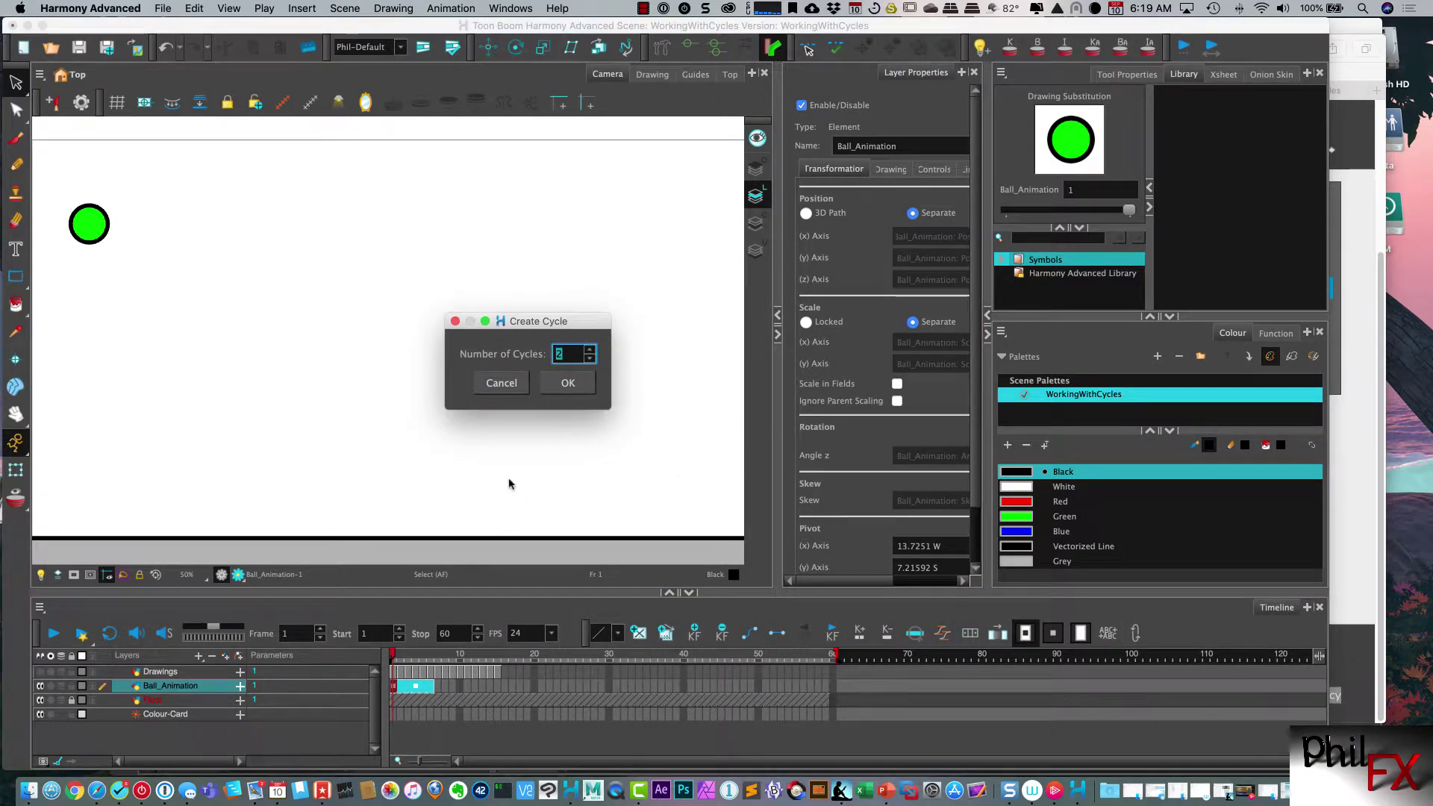
{"action": "left_click", "coordinate": [570, 382]}
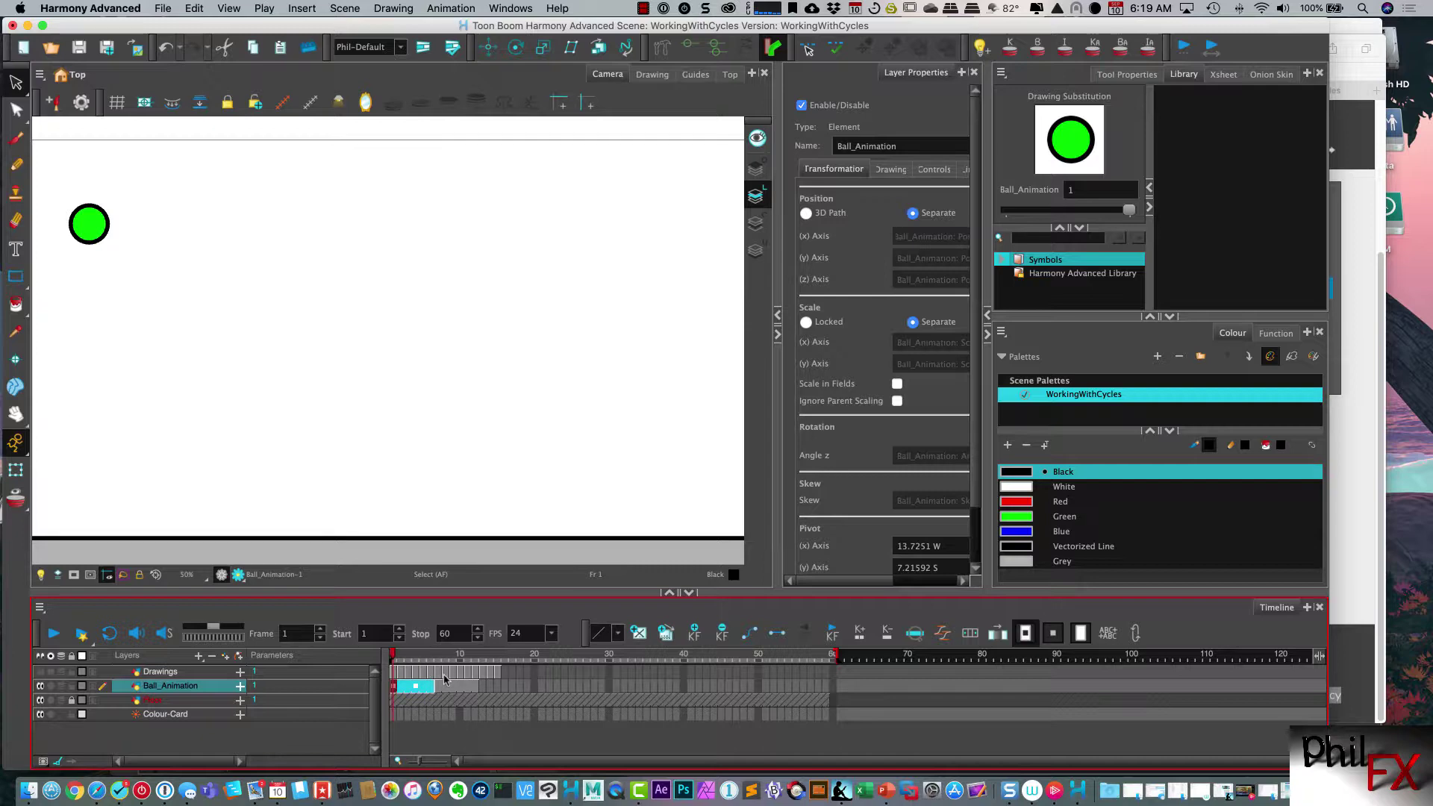
{"action": "mouse_move", "coordinate": [397, 657]}
{"action": "left_mouse_down"}
{"action": "mouse_move", "coordinate": [476, 659]}
{"action": "mouse_move", "coordinate": [394, 656]}
{"action": "left_mouse_up"}
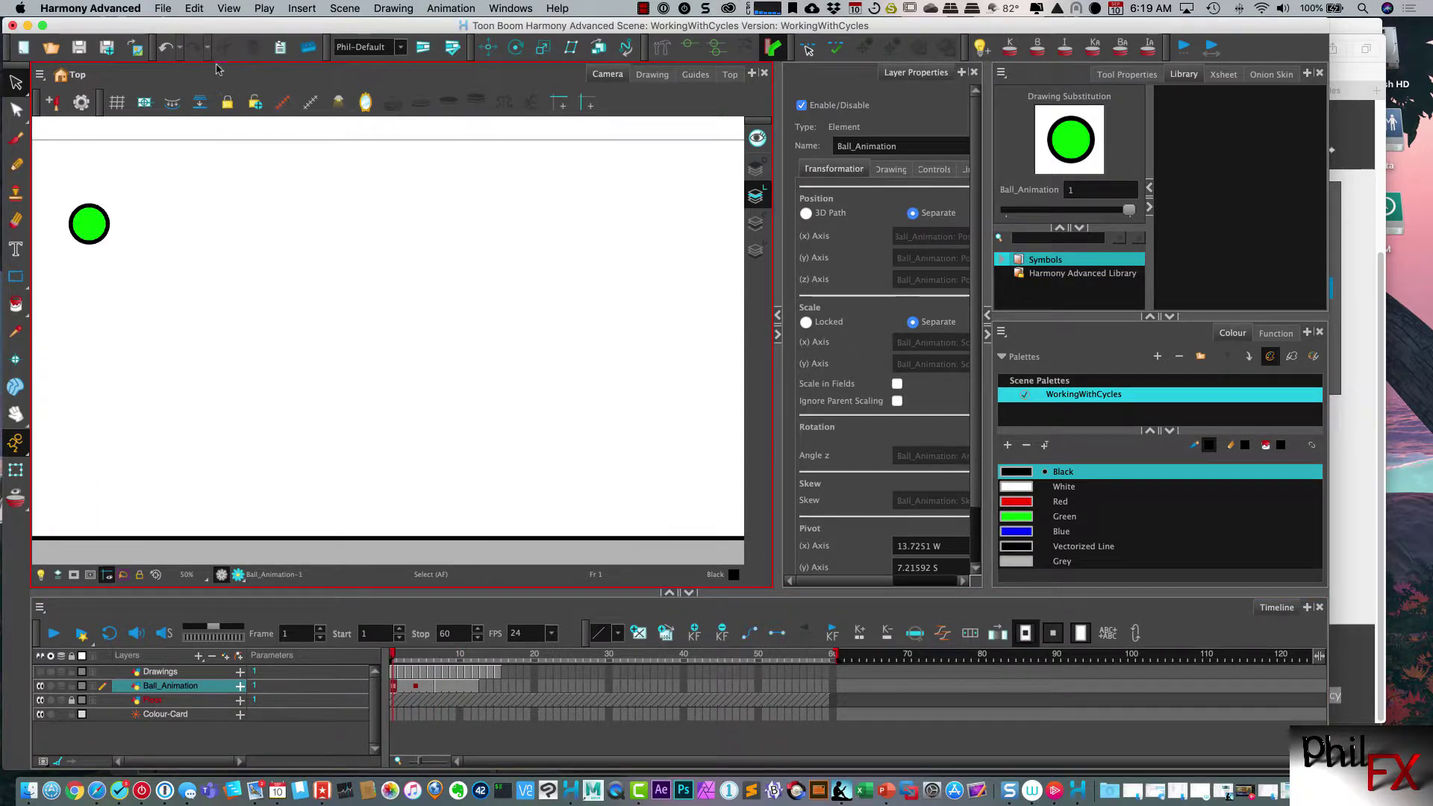
Undo the previous cycle and copy frames 1–5 of Ball_Animation
{"action": "left_click", "coordinate": [167, 49]}
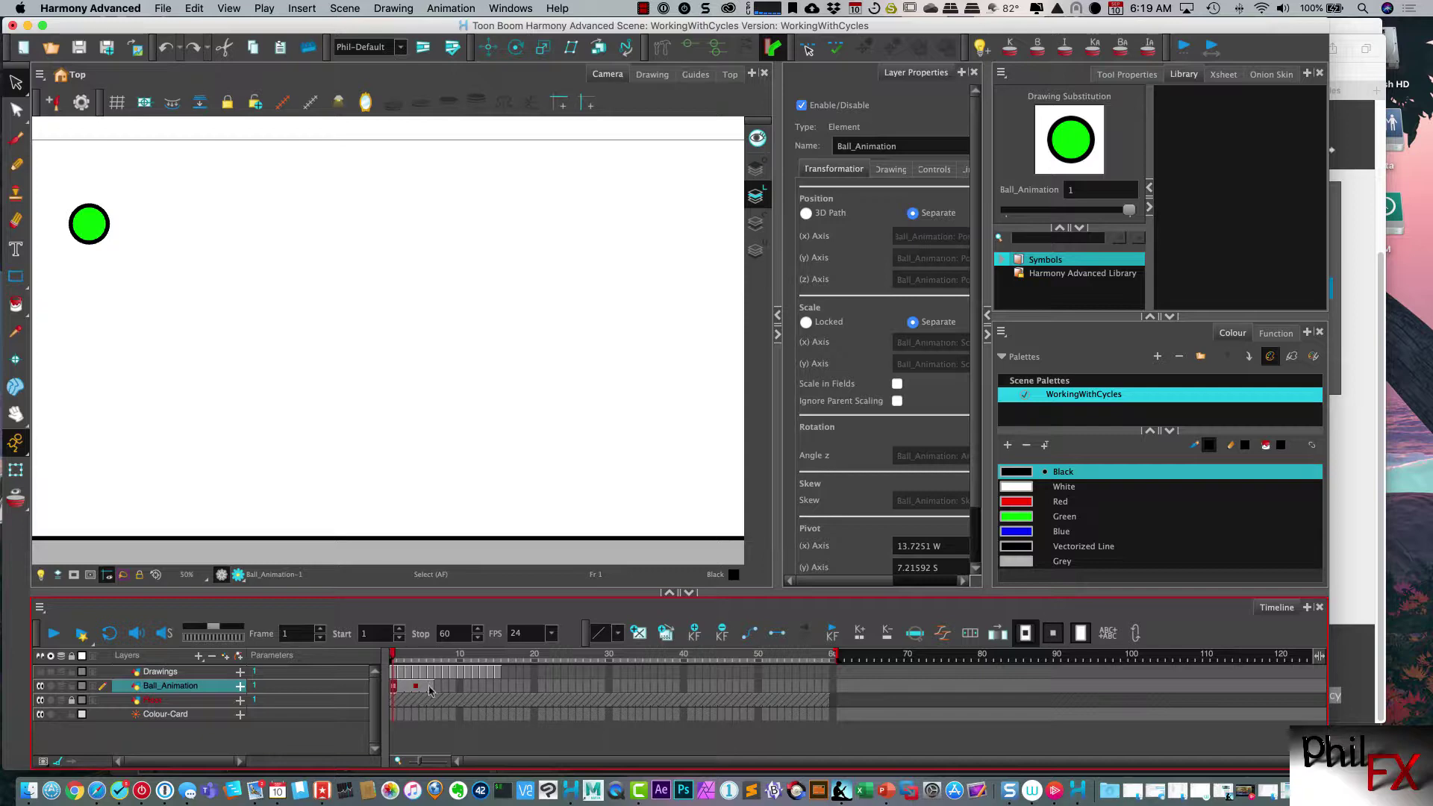
{"action": "left_click", "coordinate": [428, 686]}
{"action": "left_click_drag", "start_coordinate": [396, 686], "coordinate": [426, 687]}
{"action": "right_click", "coordinate": [430, 685]}
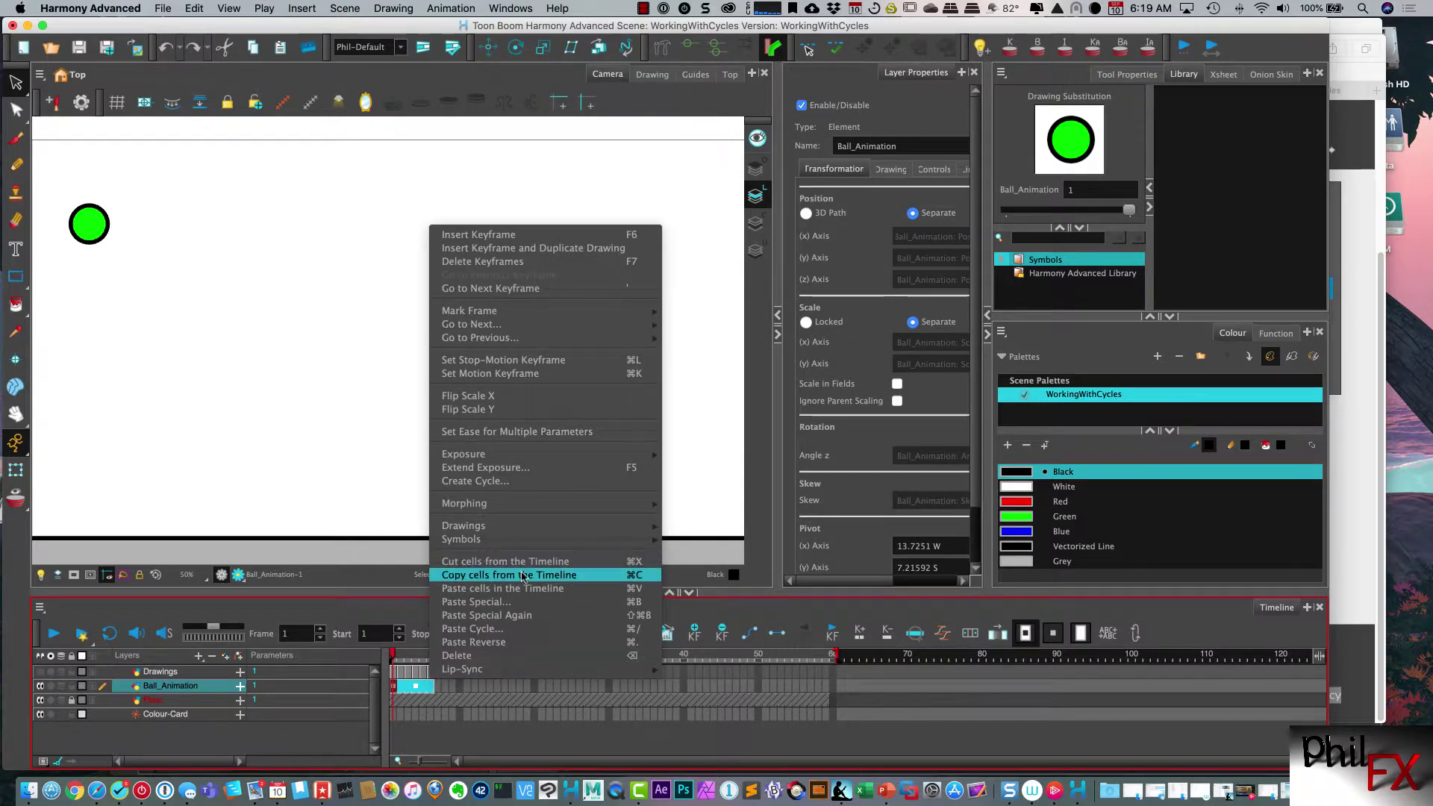
{"action": "left_click", "coordinate": [568, 575]}
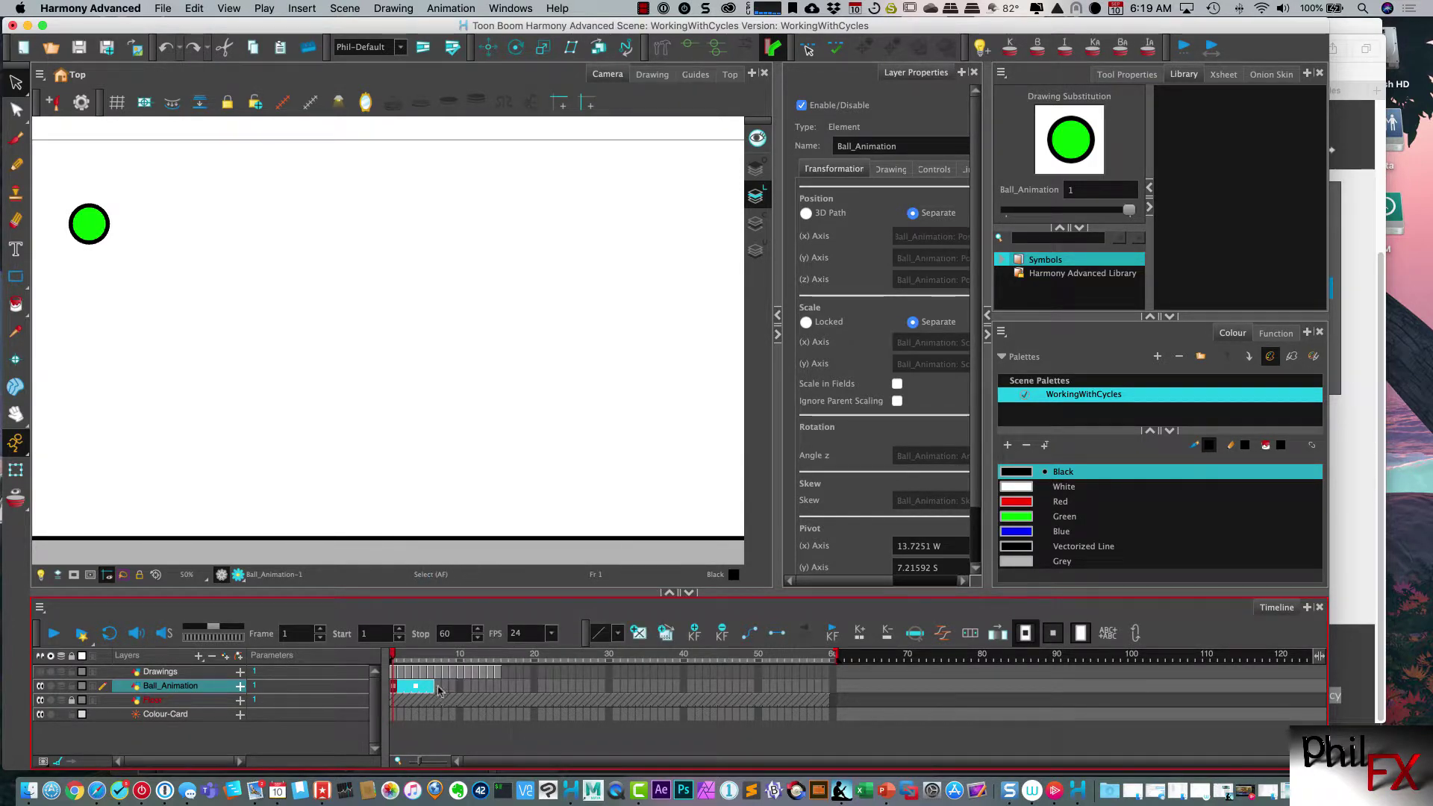
Paste 3 Normal (forward) cycles at frame 7 and scrub frames 8–21 to check
{"action": "left_click", "coordinate": [438, 688]}
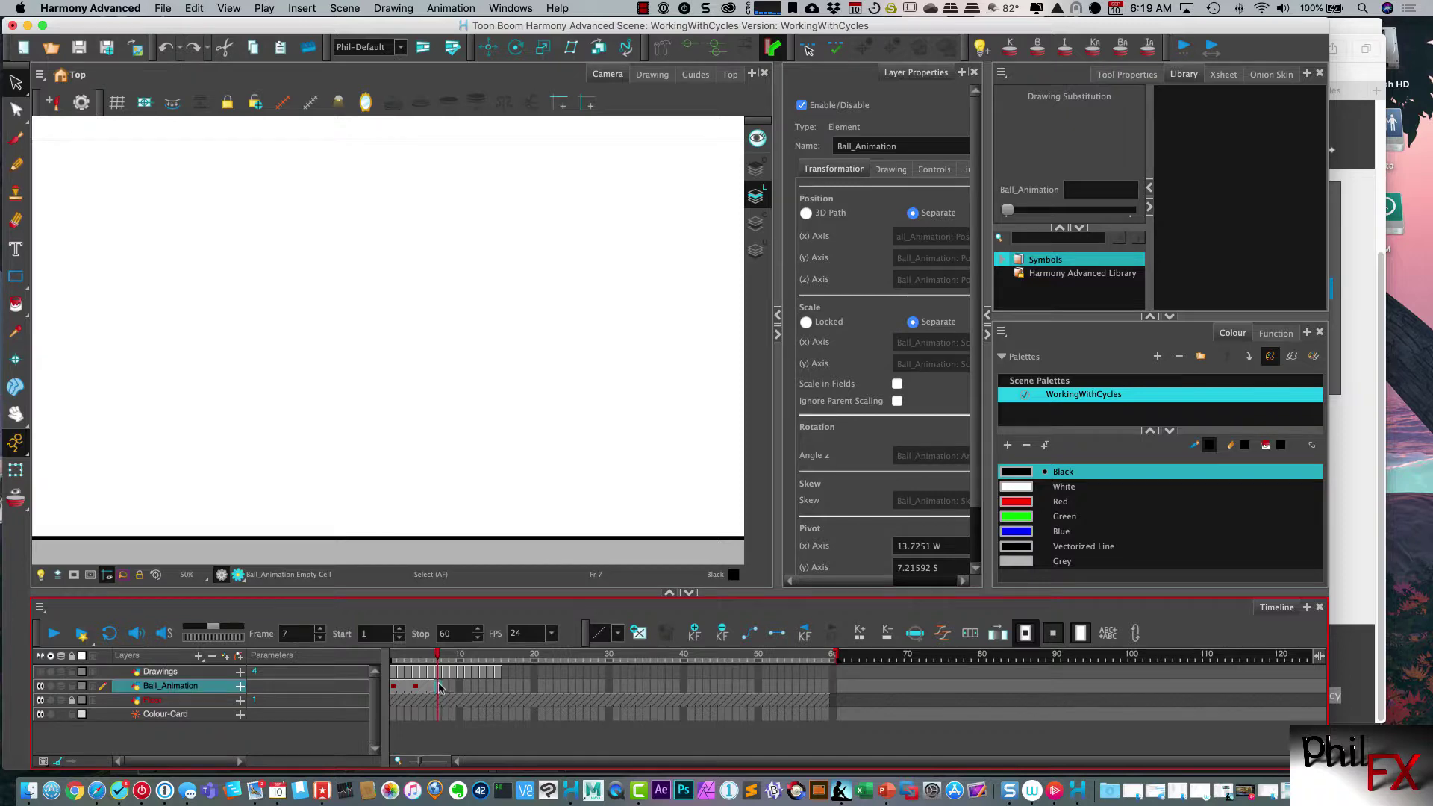
{"action": "right_click", "coordinate": [440, 688]}
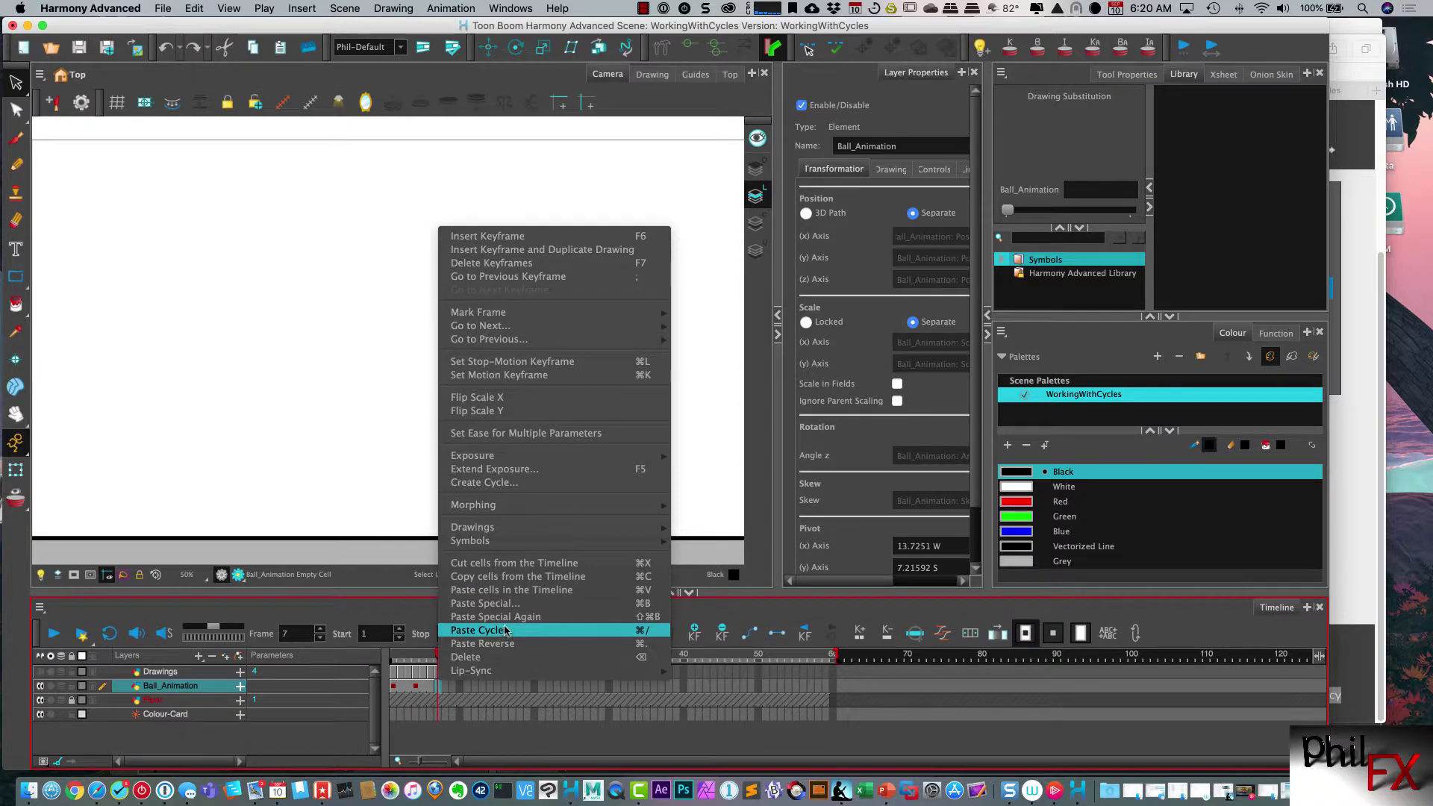
{"action": "left_click", "coordinate": [504, 632]}
{"action": "left_click_drag", "start_coordinate": [684, 298], "coordinate": [415, 298]}
{"action": "left_click", "coordinate": [539, 360]}
{"action": "left_click", "coordinate": [498, 359]}
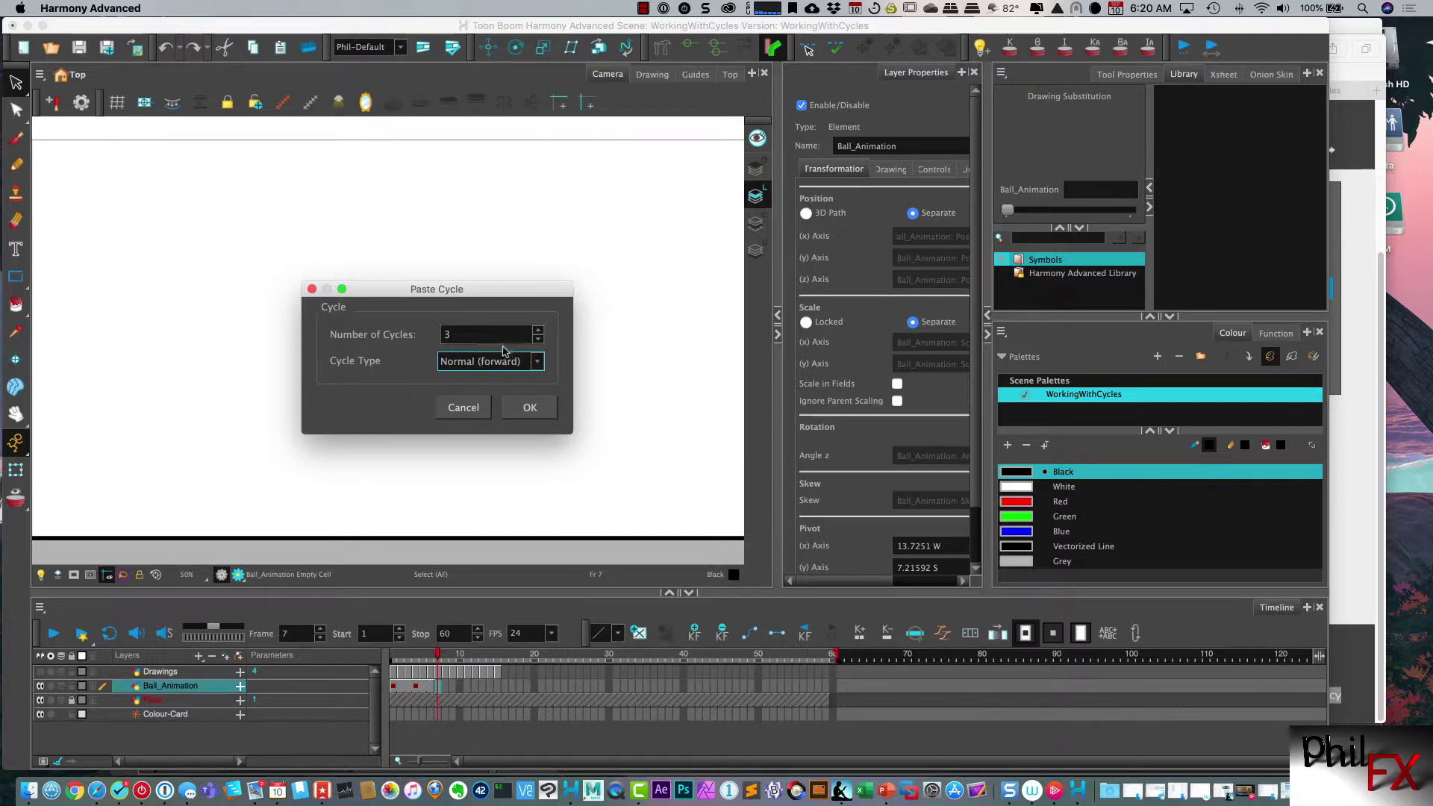
{"action": "left_click", "coordinate": [529, 409]}
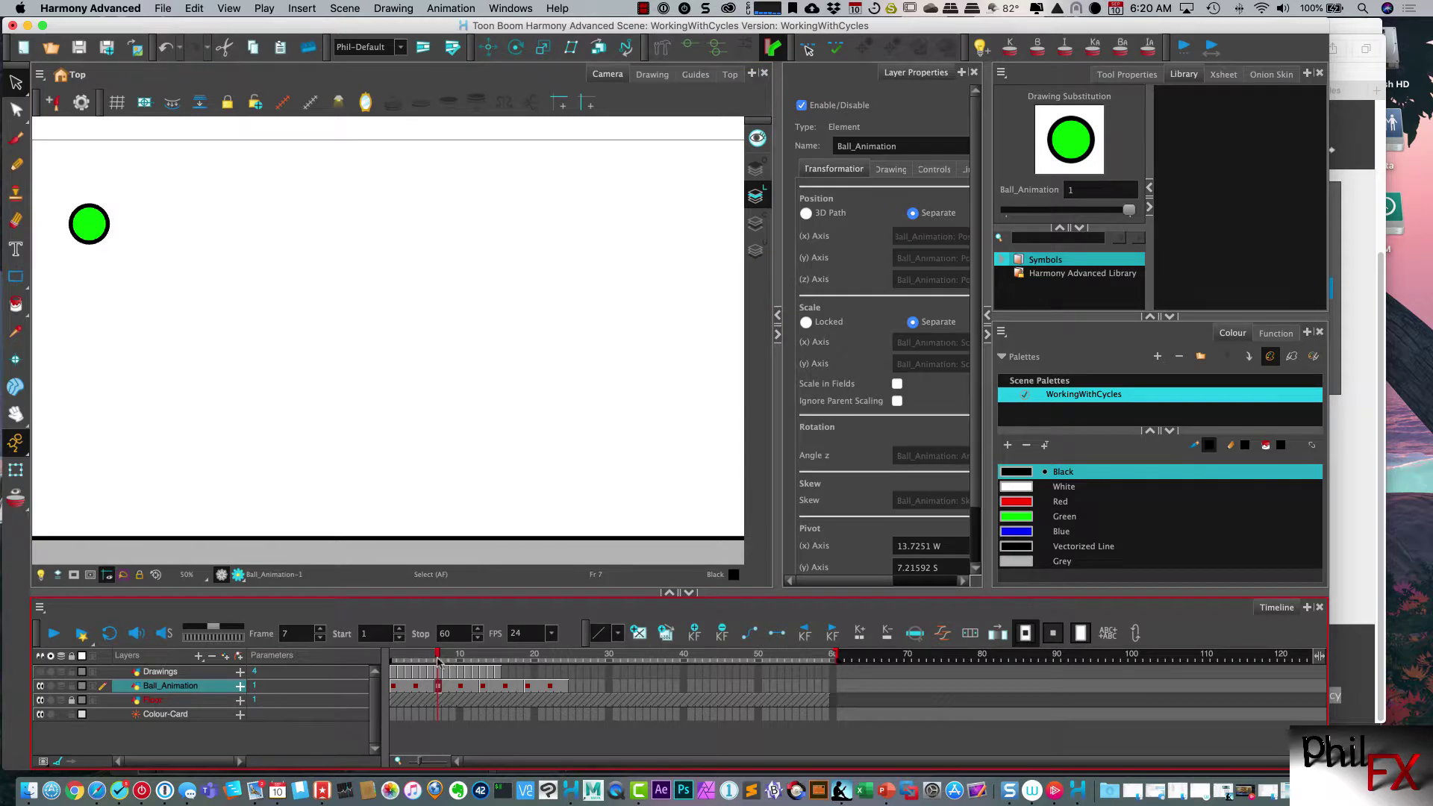
{"action": "mouse_move", "coordinate": [446, 655]}
{"action": "left_mouse_down"}
{"action": "mouse_move", "coordinate": [559, 662]}
{"action": "mouse_move", "coordinate": [390, 657]}
{"action": "mouse_move", "coordinate": [561, 660]}
{"action": "mouse_move", "coordinate": [400, 656]}
{"action": "mouse_move", "coordinate": [533, 659]}
{"action": "mouse_move", "coordinate": [460, 658]}
{"action": "left_mouse_up"}
Replace the forward cycle at frame 7 with 3 Reverse Paste Cycles
{"action": "left_click_drag", "start_coordinate": [568, 686], "coordinate": [436, 686]}
{"action": "key", "text": "Delete"}
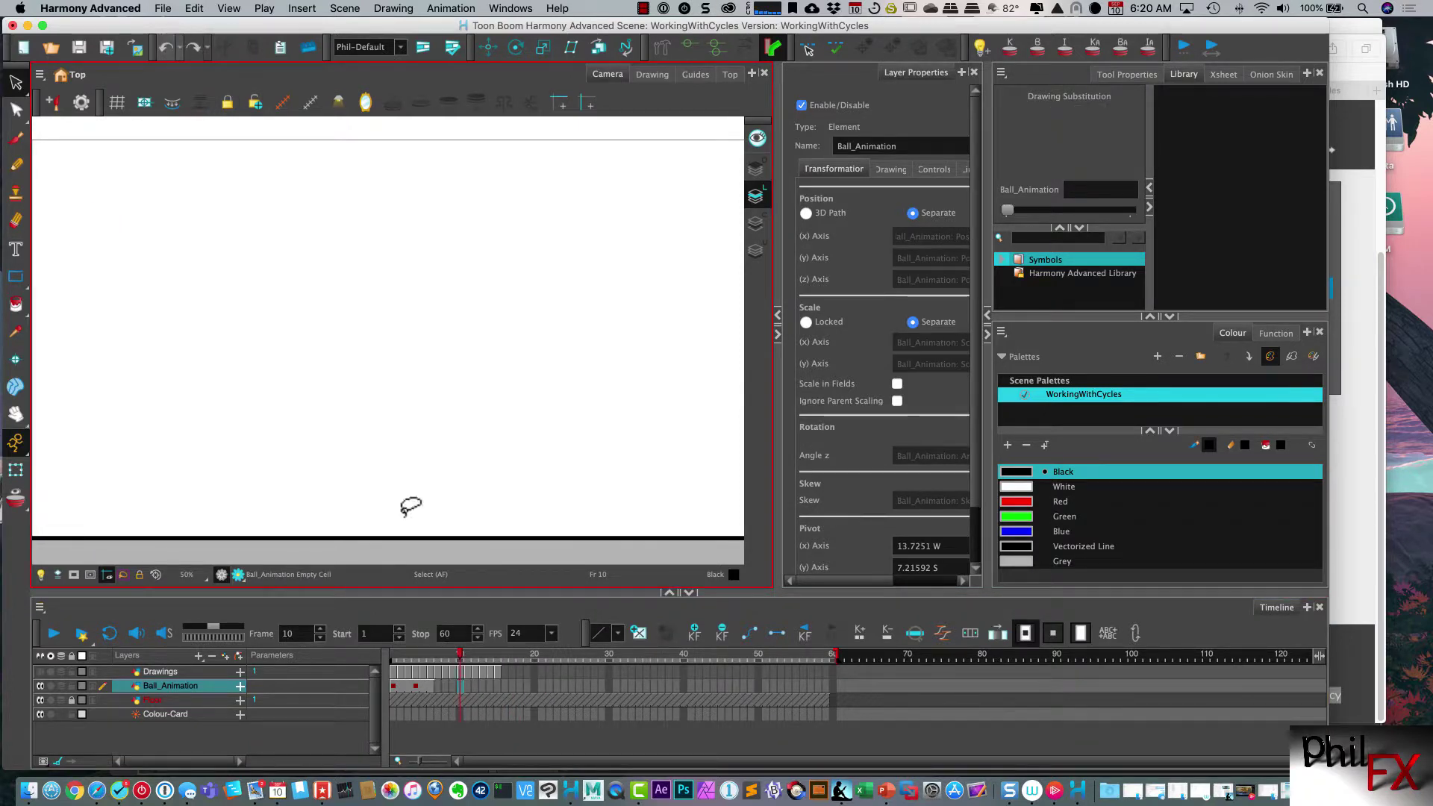
{"action": "left_click", "coordinate": [438, 685]}
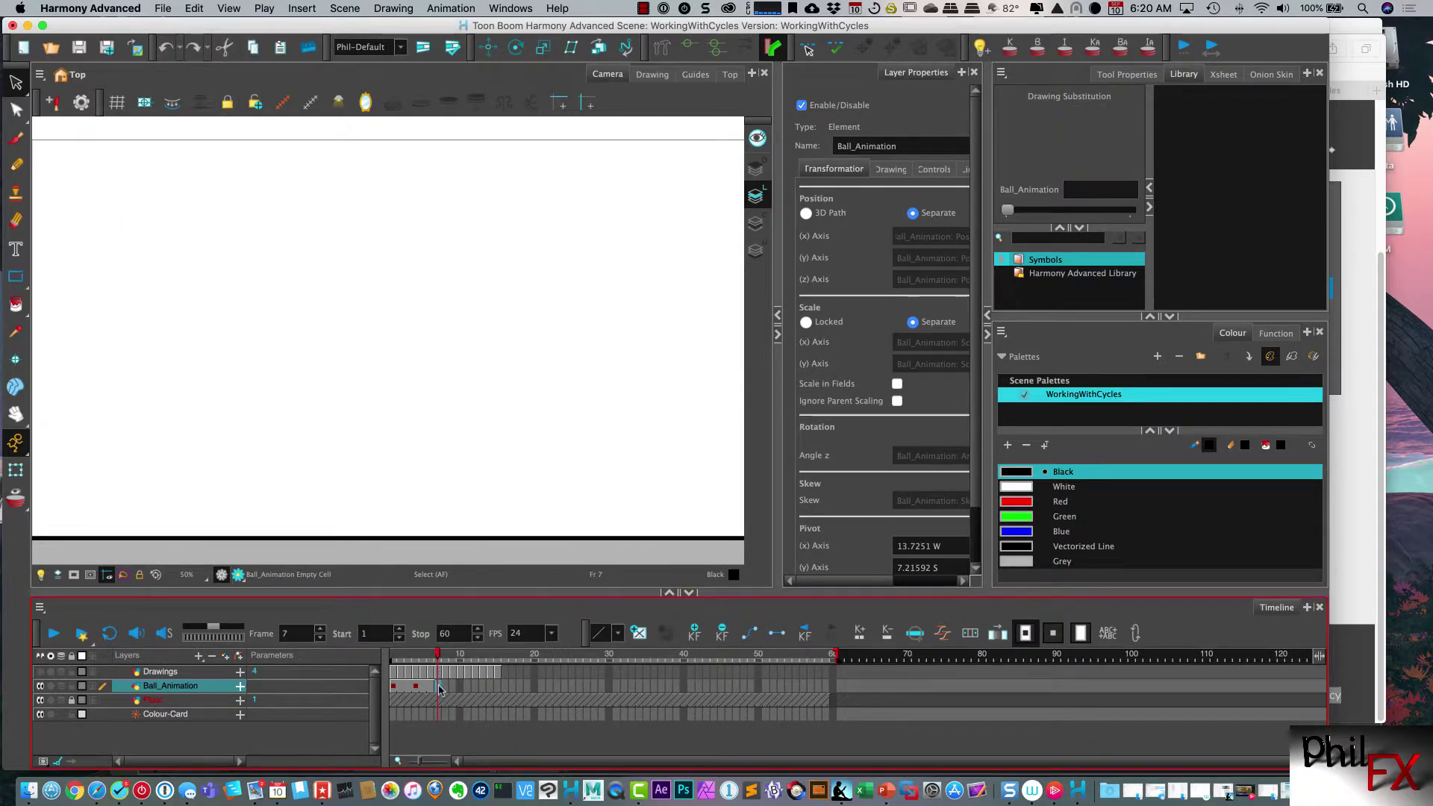
{"action": "right_click", "coordinate": [440, 686]}
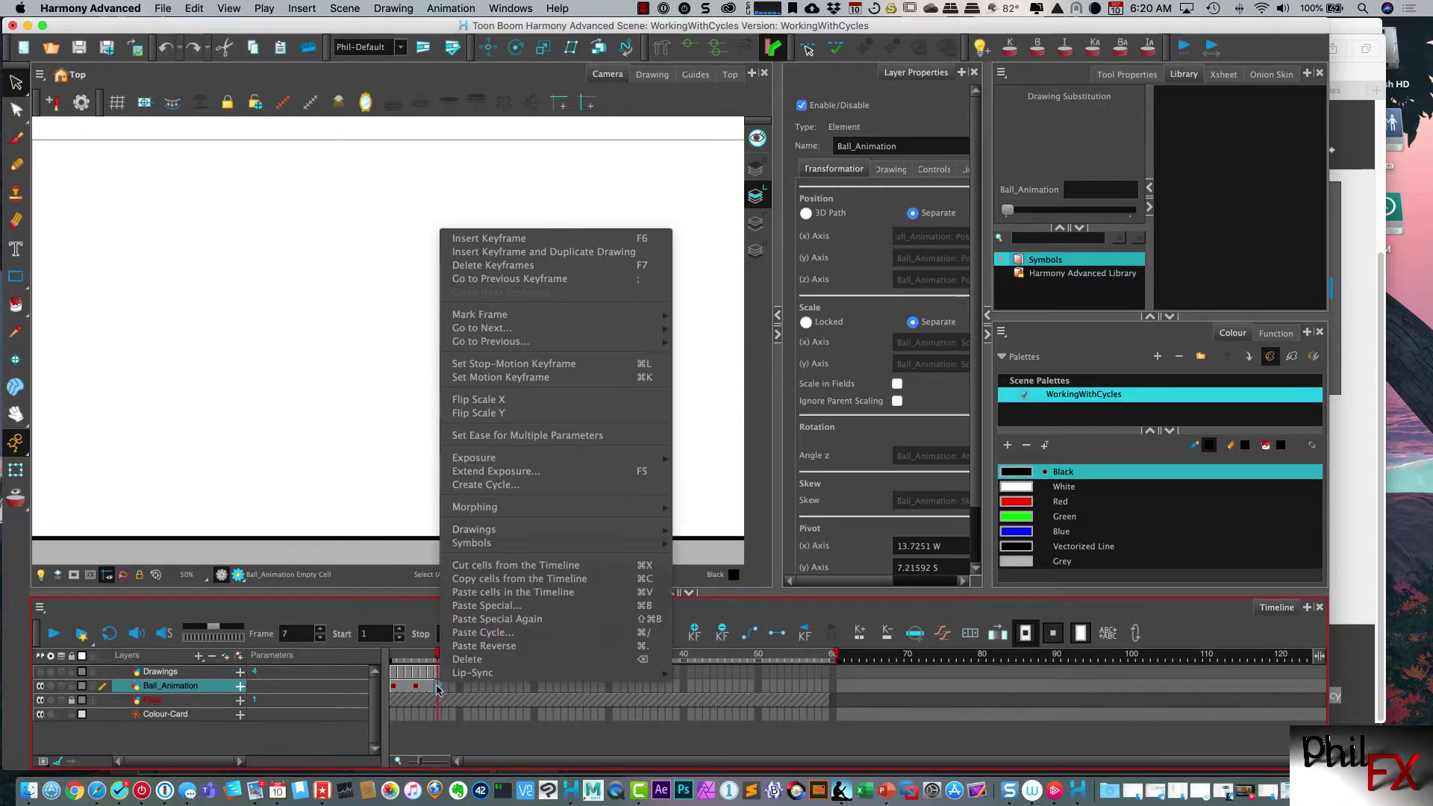
{"action": "left_click", "coordinate": [501, 634]}
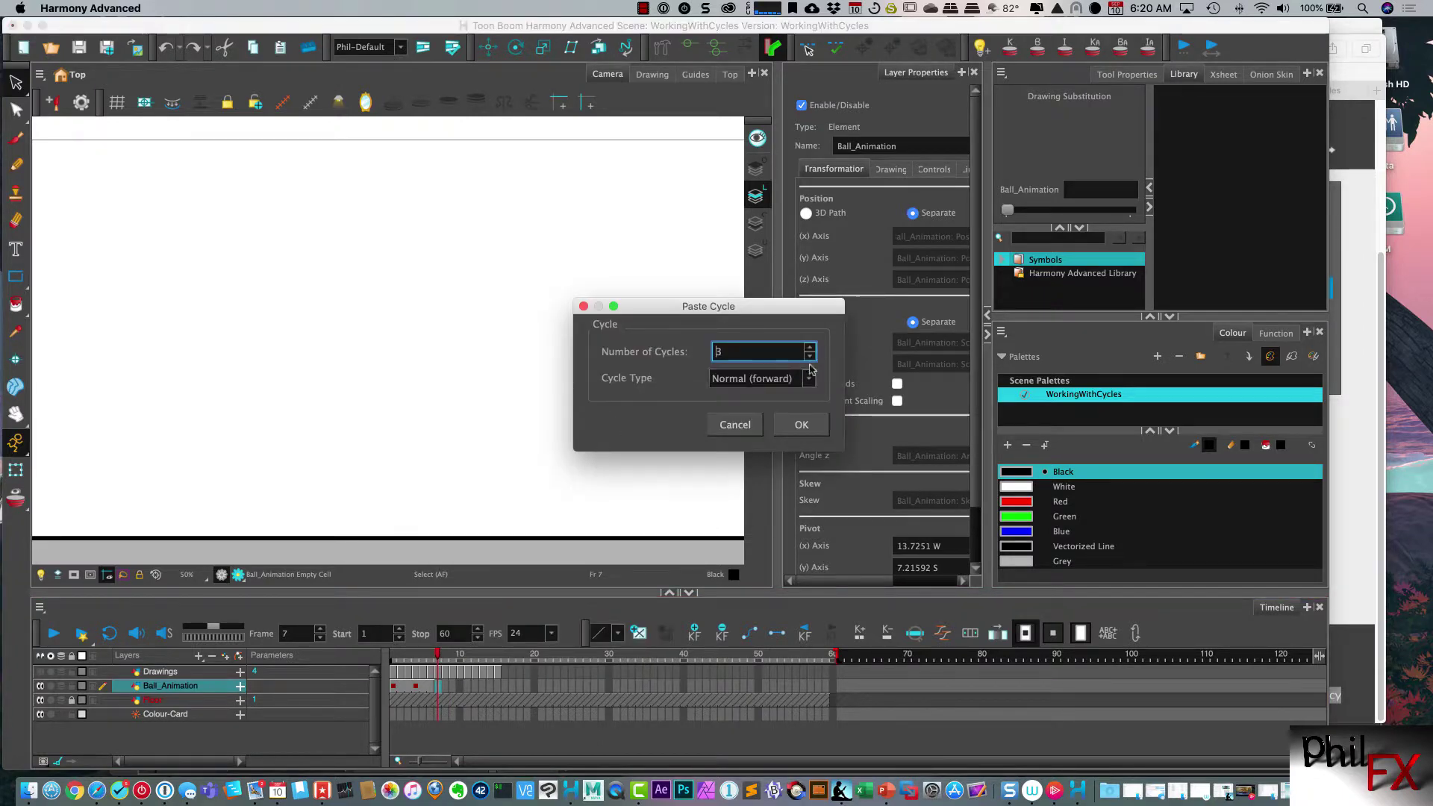
{"action": "left_click", "coordinate": [806, 379]}
{"action": "left_click", "coordinate": [748, 392]}
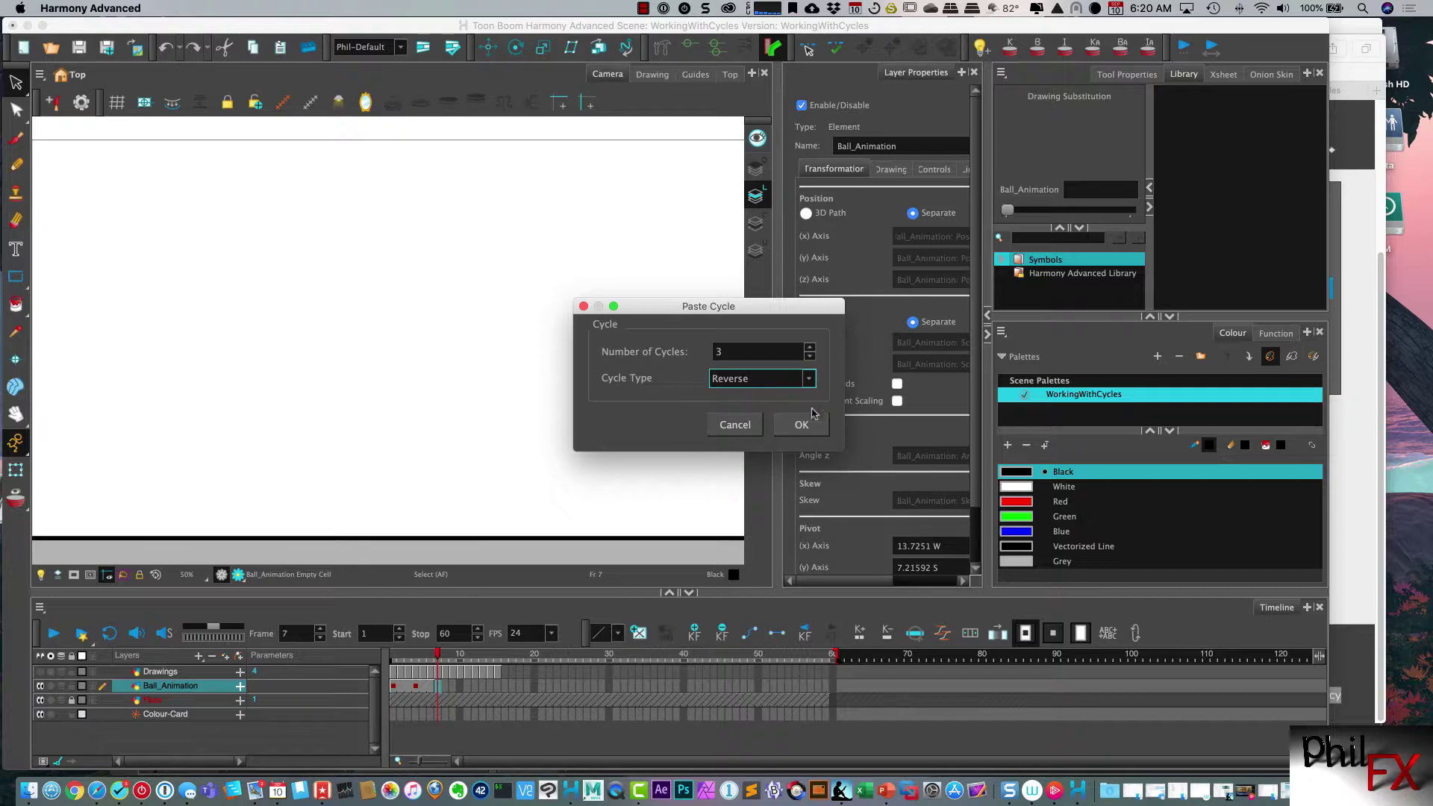
{"action": "left_click", "coordinate": [794, 426]}
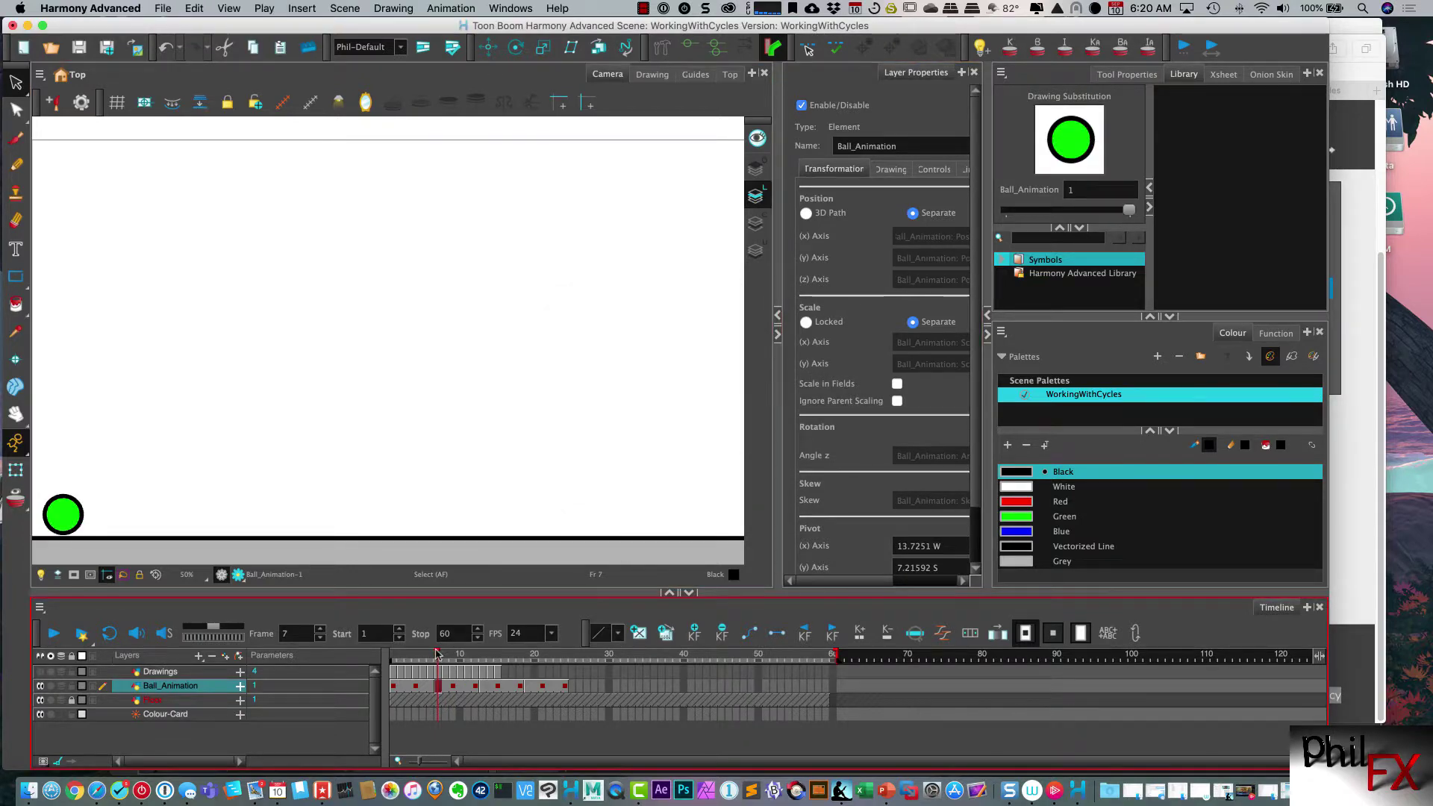
Scrub the reversed loop to frame 24, undo it, and scrub the remaining ball frames
{"action": "left_click_drag", "start_coordinate": [438, 653], "coordinate": [466, 654]}
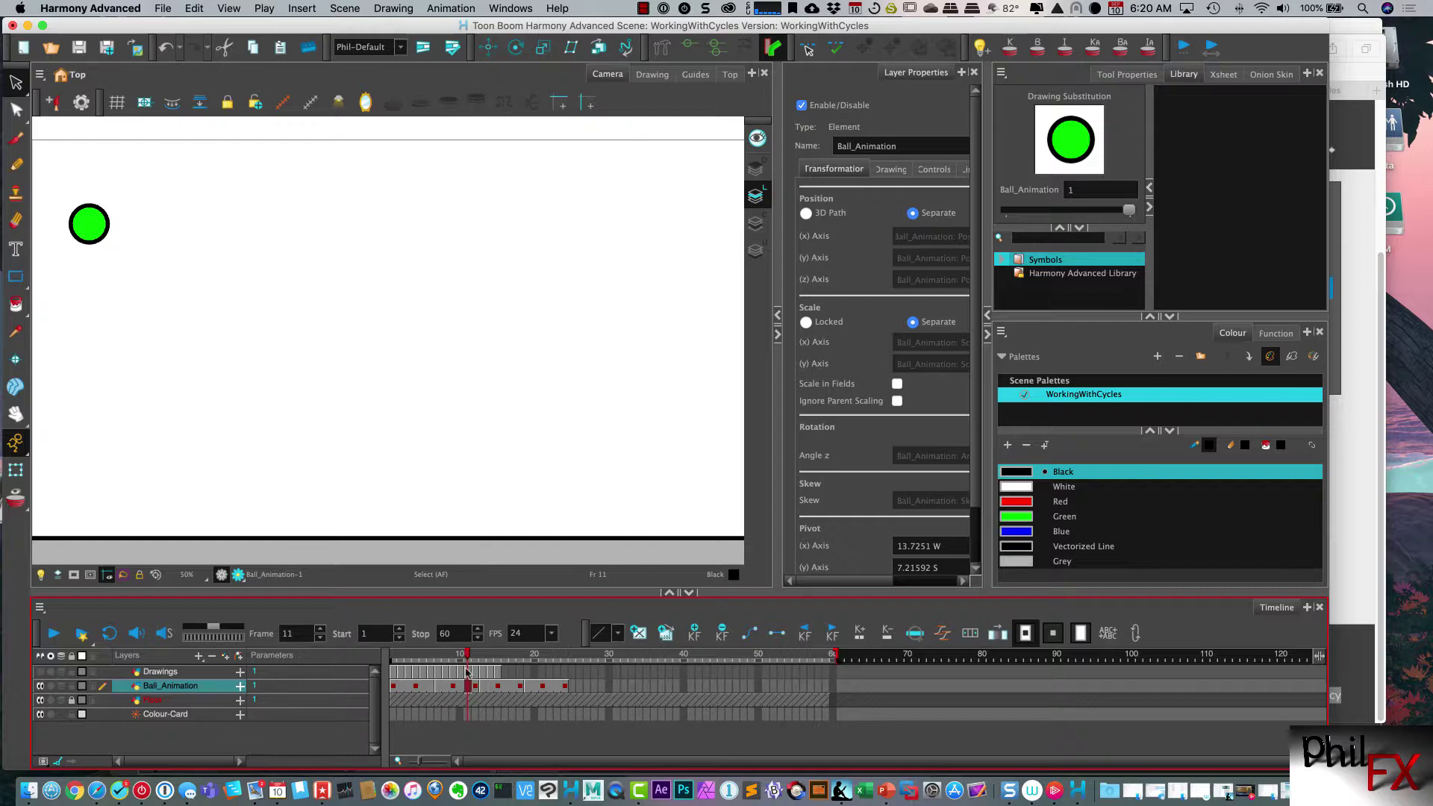
{"action": "left_click_drag", "start_coordinate": [471, 657], "coordinate": [440, 670]}
{"action": "left_click", "coordinate": [166, 47]}
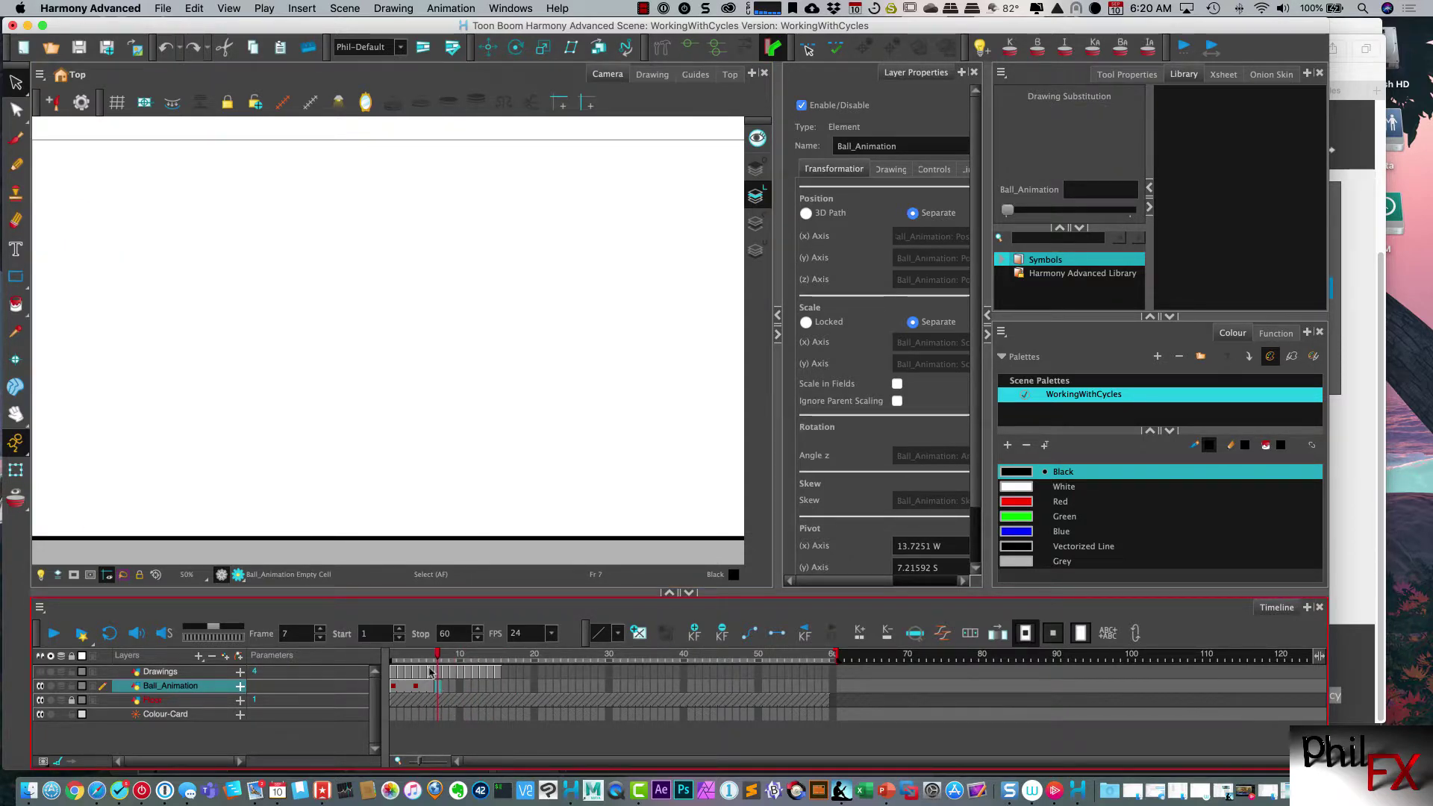
{"action": "left_click_drag", "start_coordinate": [438, 654], "coordinate": [396, 656]}
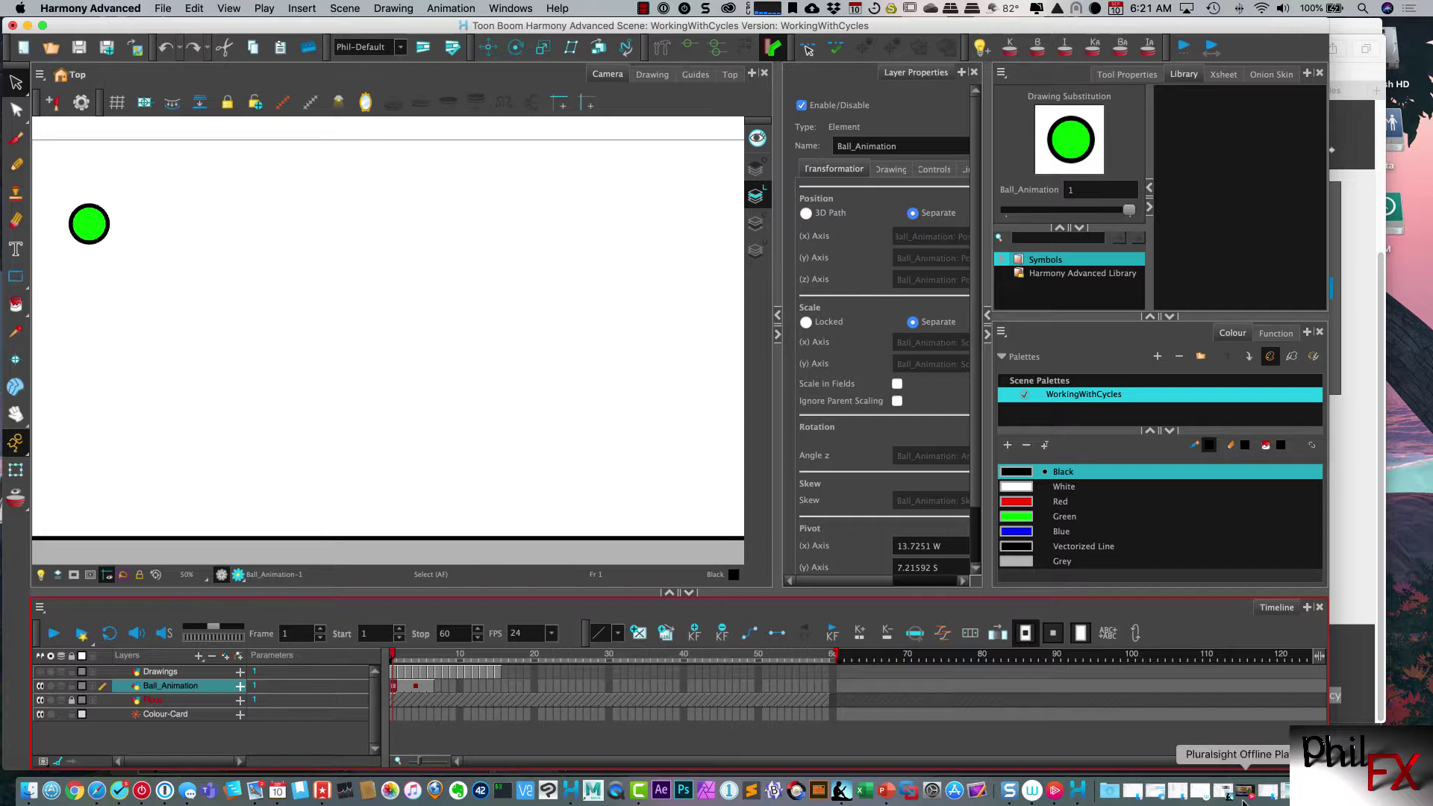
Bring the Pepper rig scene forward and scrub its walk between frames 21 and 25
{"action": "left_click", "coordinate": [1076, 790]}
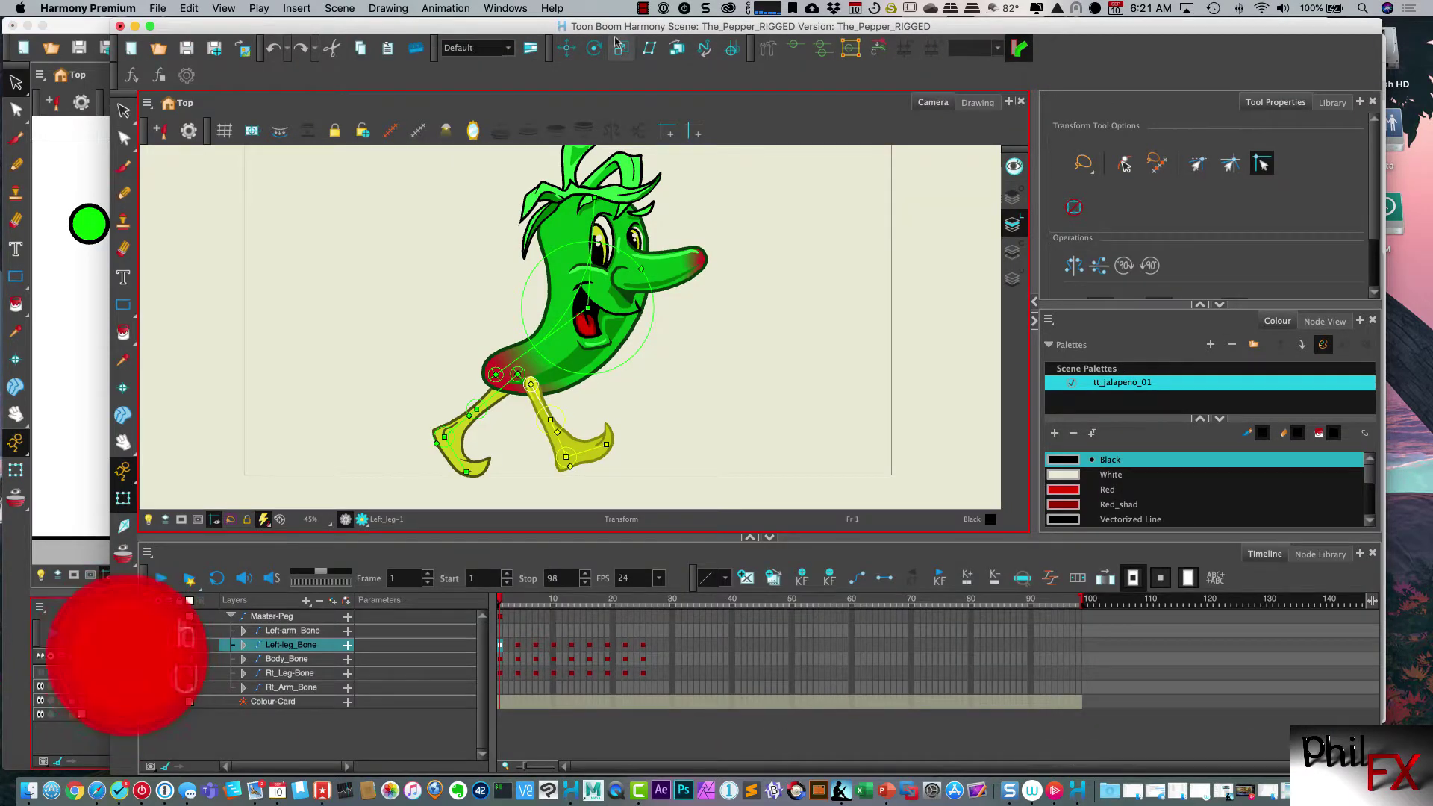
{"action": "left_click_drag", "start_coordinate": [612, 29], "coordinate": [524, 33]}
{"action": "left_click", "coordinate": [448, 649]}
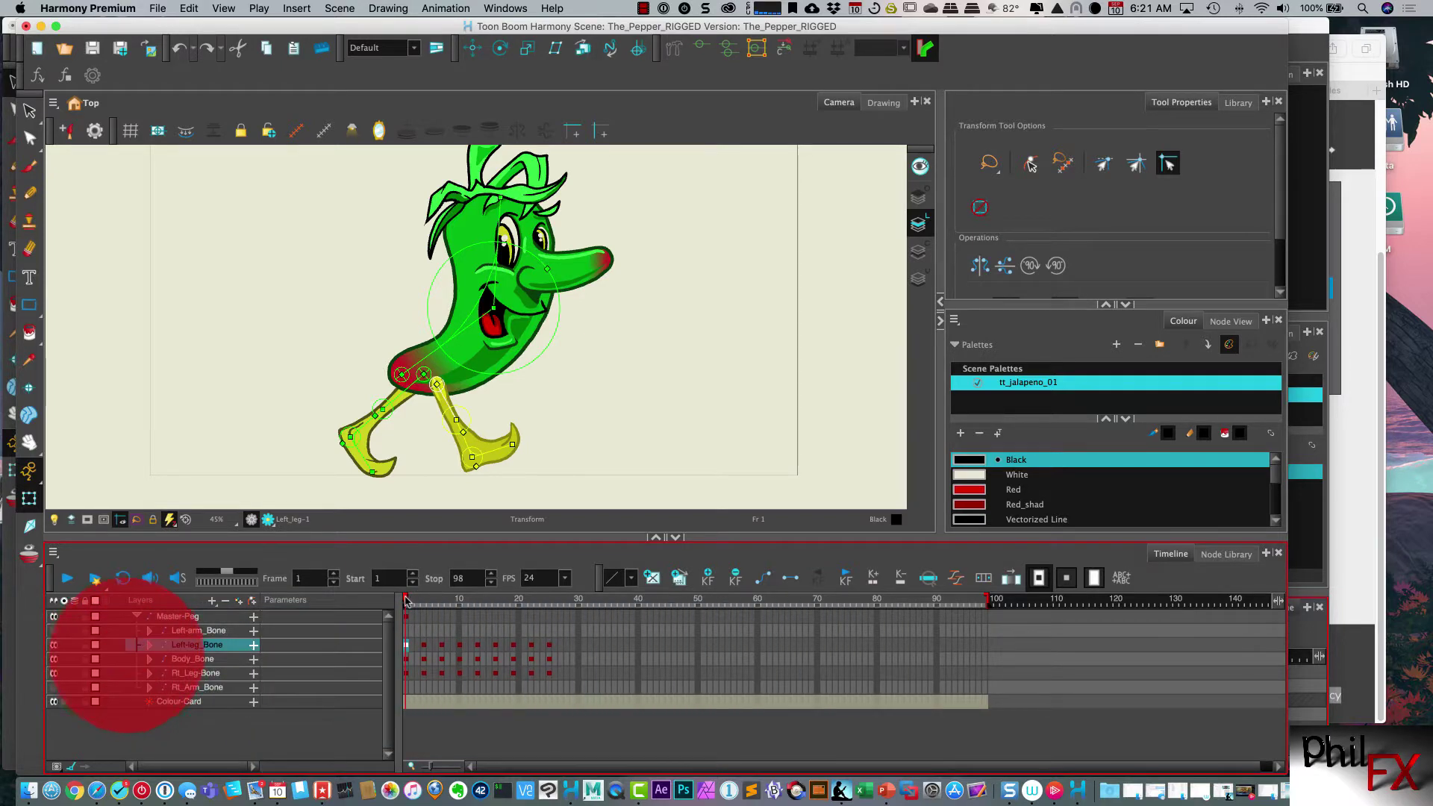
{"action": "mouse_move", "coordinate": [407, 601]}
{"action": "left_mouse_down"}
{"action": "mouse_move", "coordinate": [552, 602]}
{"action": "mouse_move", "coordinate": [405, 602]}
{"action": "left_mouse_up"}
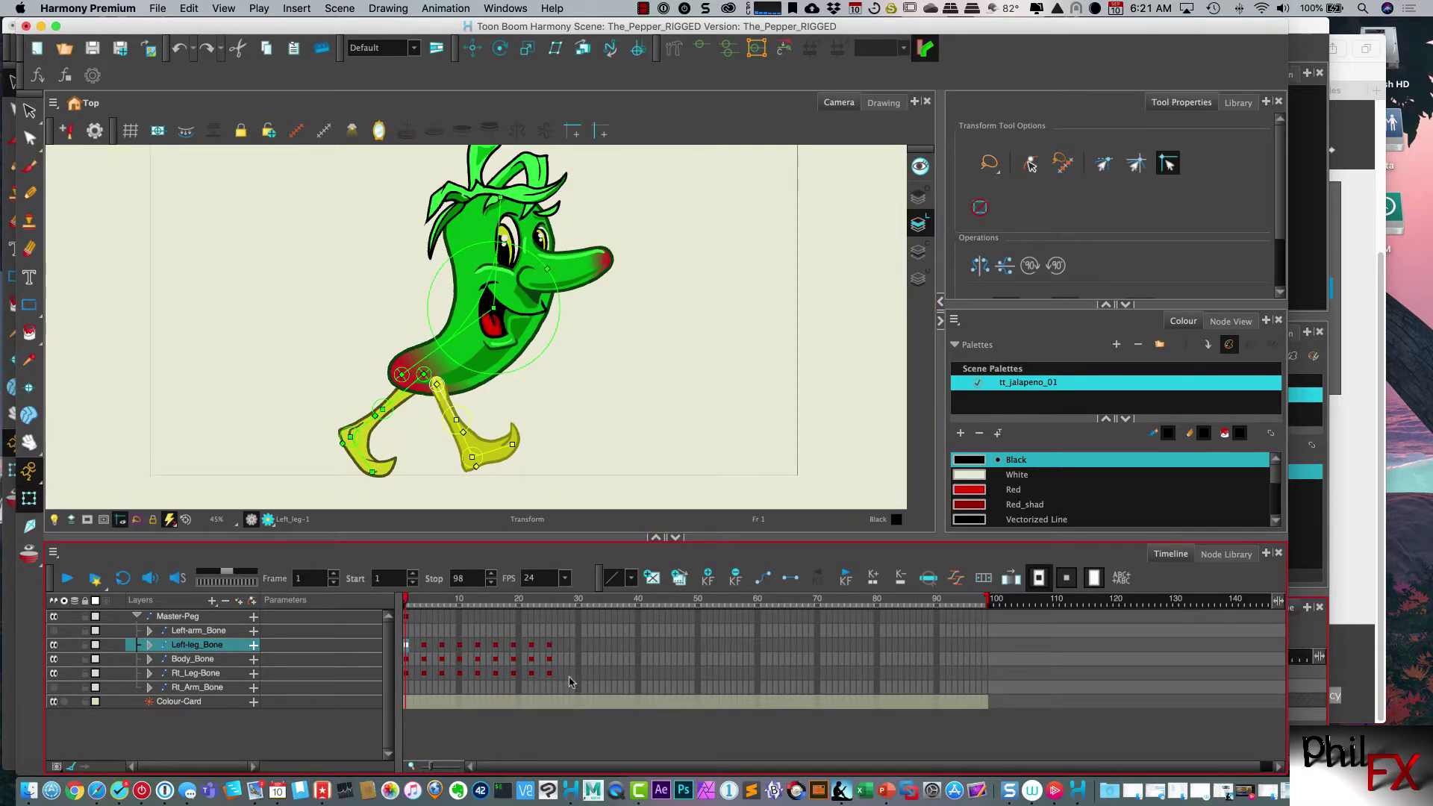
{"action": "mouse_move", "coordinate": [423, 606]}
{"action": "left_mouse_down"}
{"action": "mouse_move", "coordinate": [525, 600]}
{"action": "mouse_move", "coordinate": [408, 595]}
{"action": "mouse_move", "coordinate": [548, 605]}
{"action": "mouse_move", "coordinate": [405, 602]}
{"action": "left_mouse_up"}
{"action": "left_click_drag", "start_coordinate": [405, 602], "coordinate": [549, 611]}
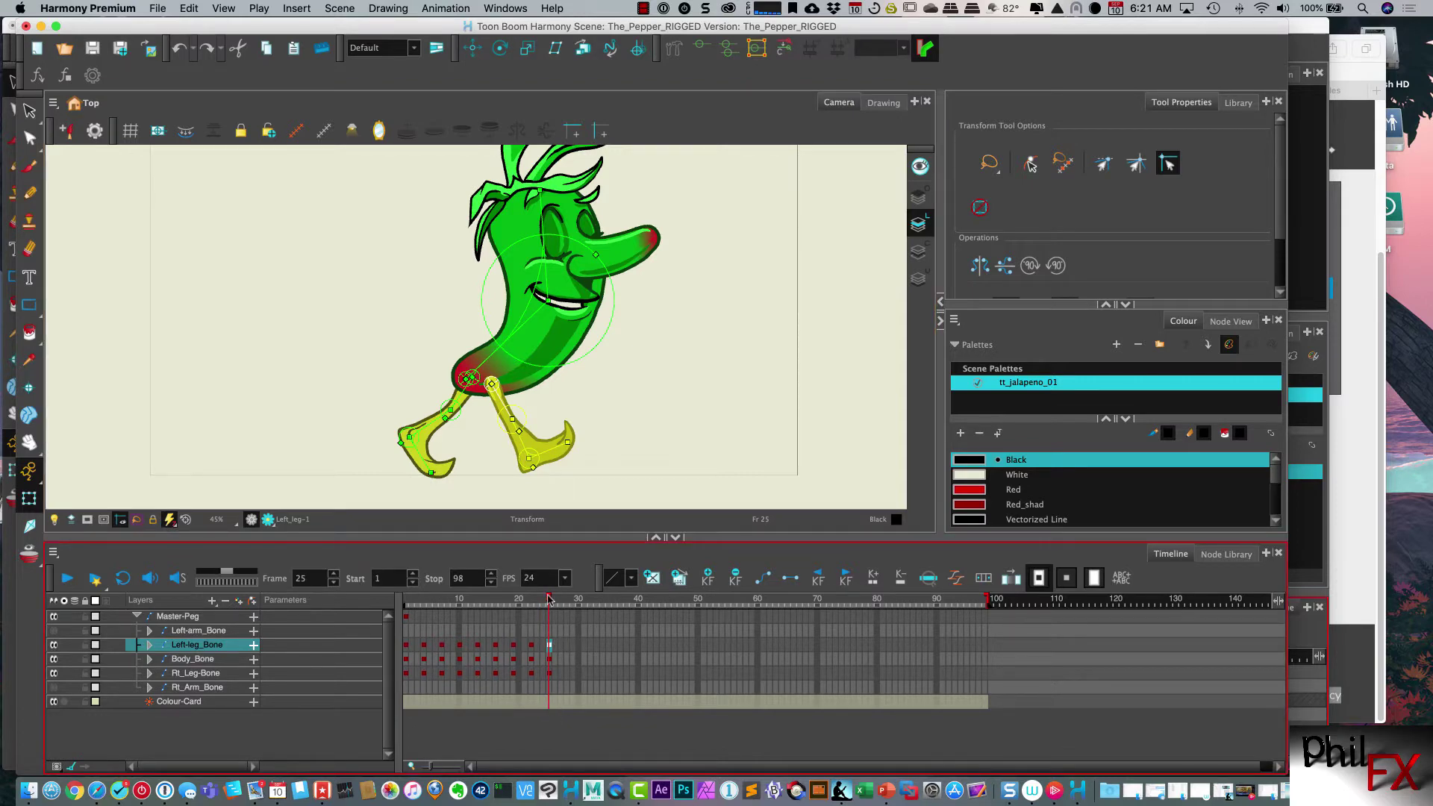
{"action": "left_click_drag", "start_coordinate": [549, 599], "coordinate": [544, 599]}
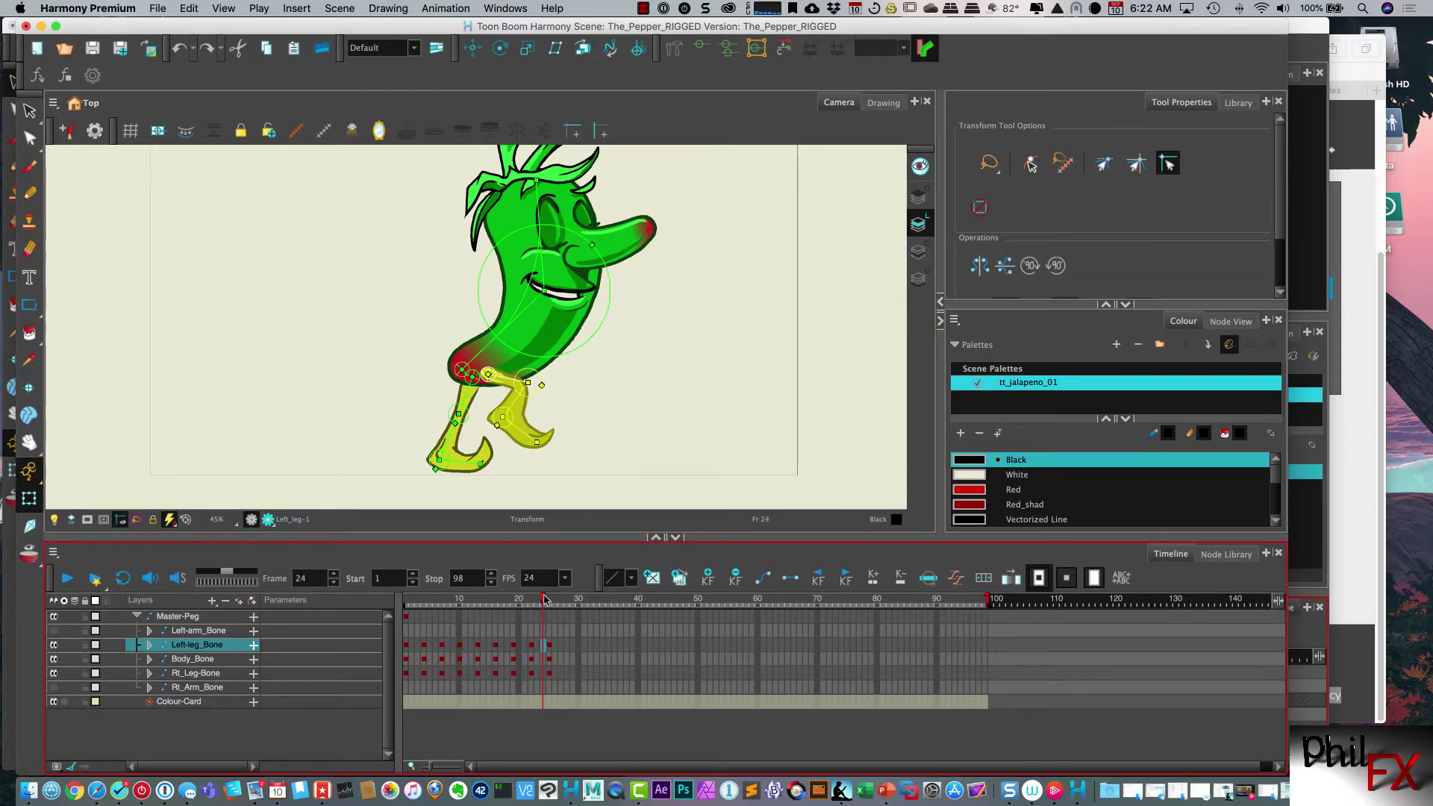
{"action": "left_click_drag", "start_coordinate": [543, 599], "coordinate": [407, 606]}
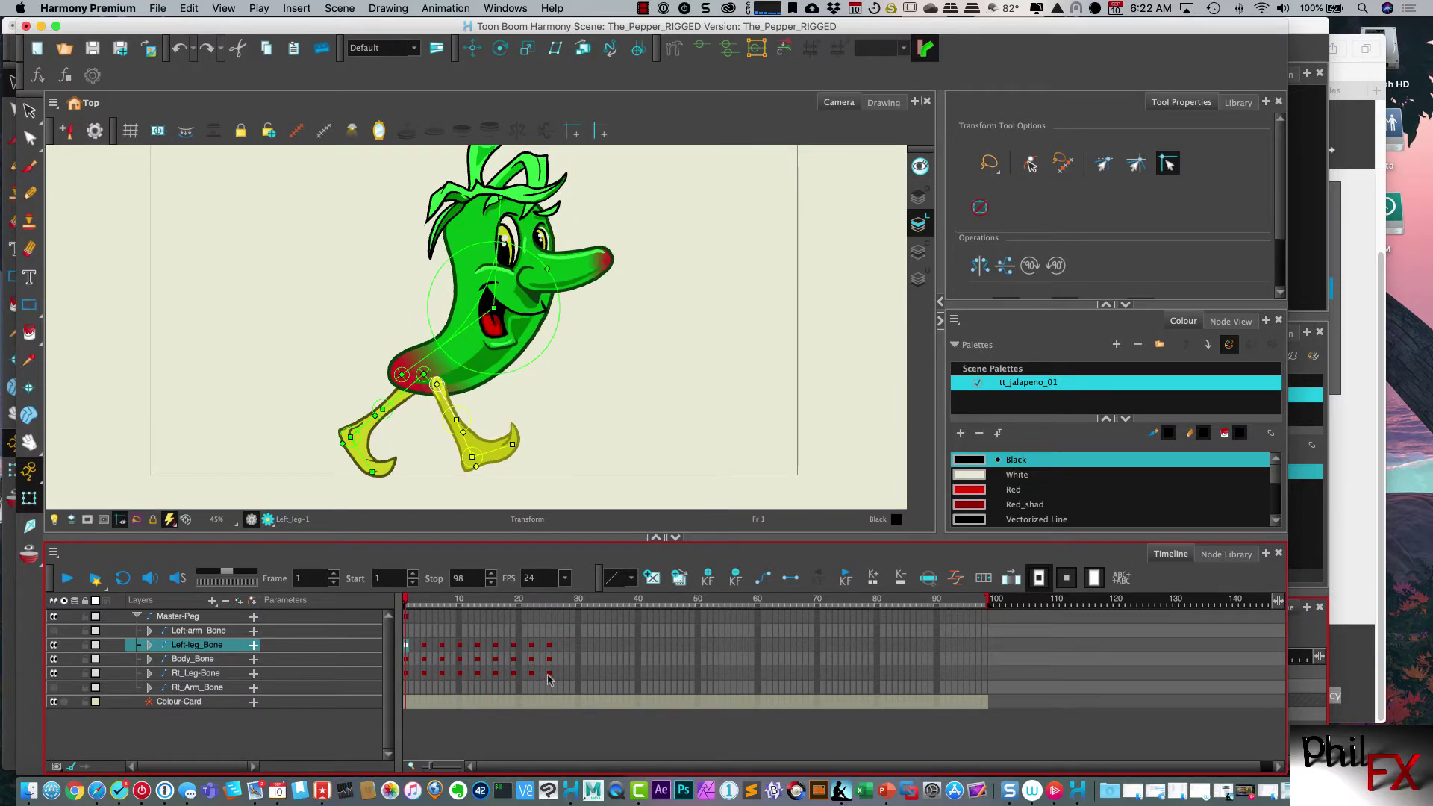
Copy frames 1–24 on the Left-leg, Body and Rt_Leg layers
{"action": "left_click_drag", "start_coordinate": [549, 677], "coordinate": [416, 640]}
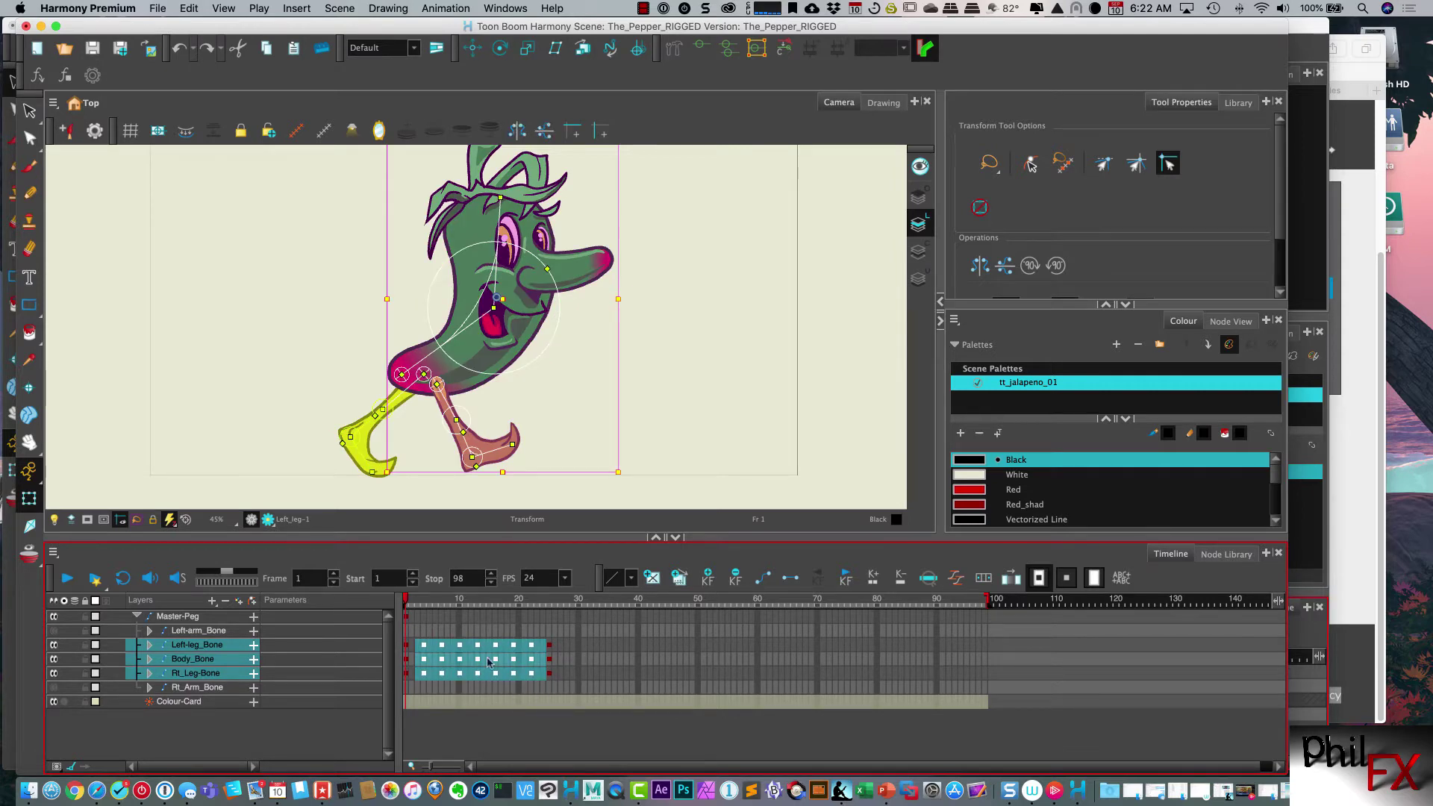
{"action": "left_click", "coordinate": [410, 650]}
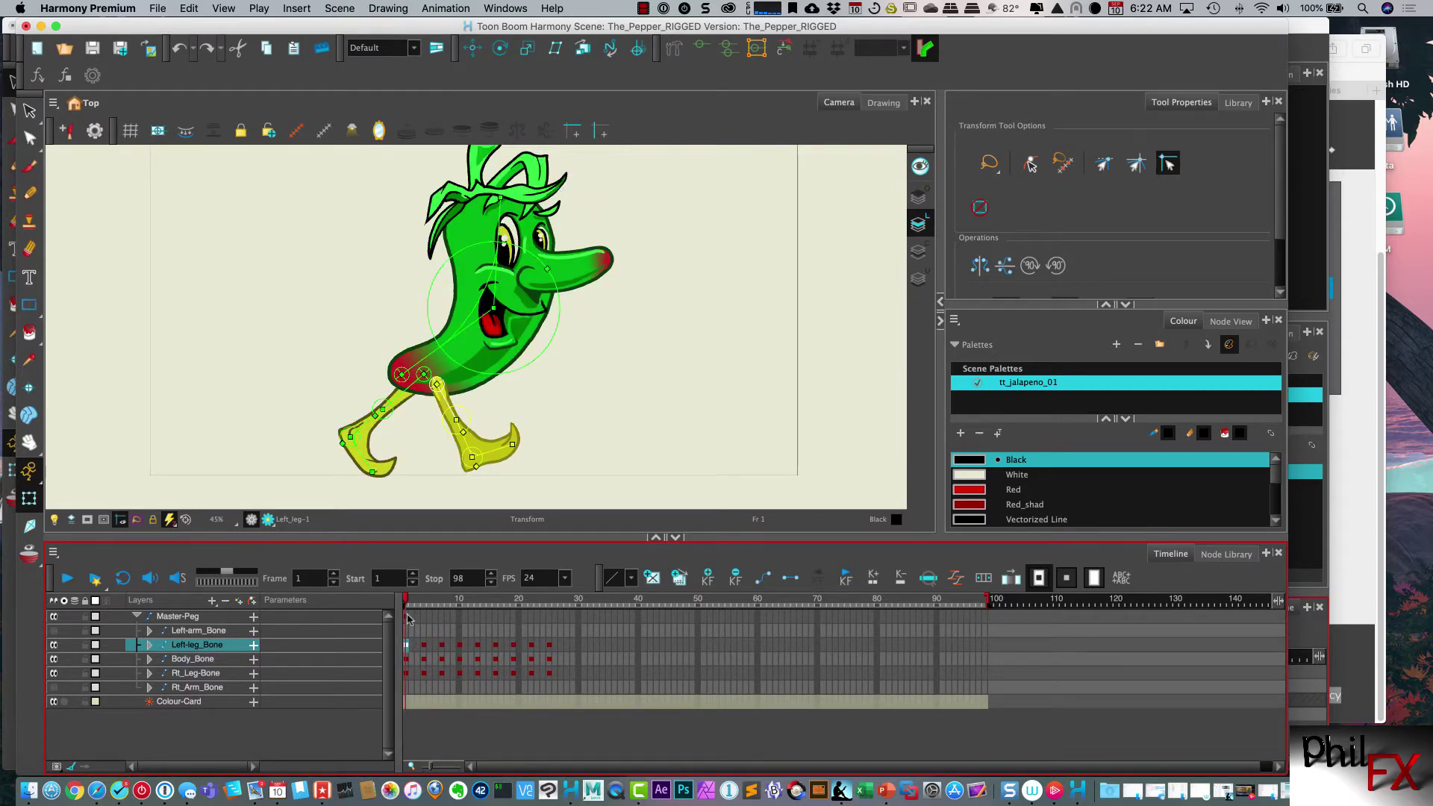
{"action": "left_click", "coordinate": [544, 677], "text": "shift"}
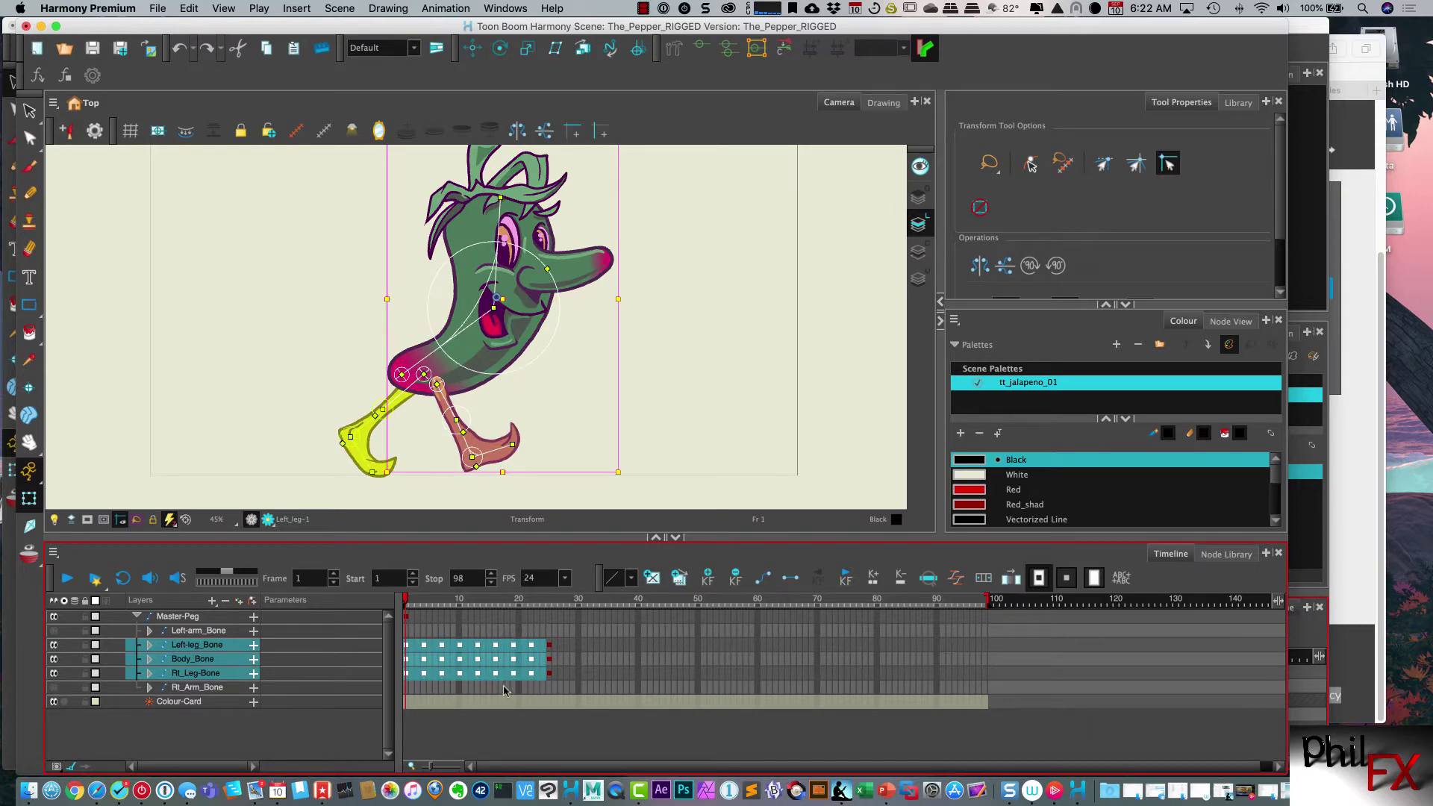
{"action": "right_click", "coordinate": [504, 662]}
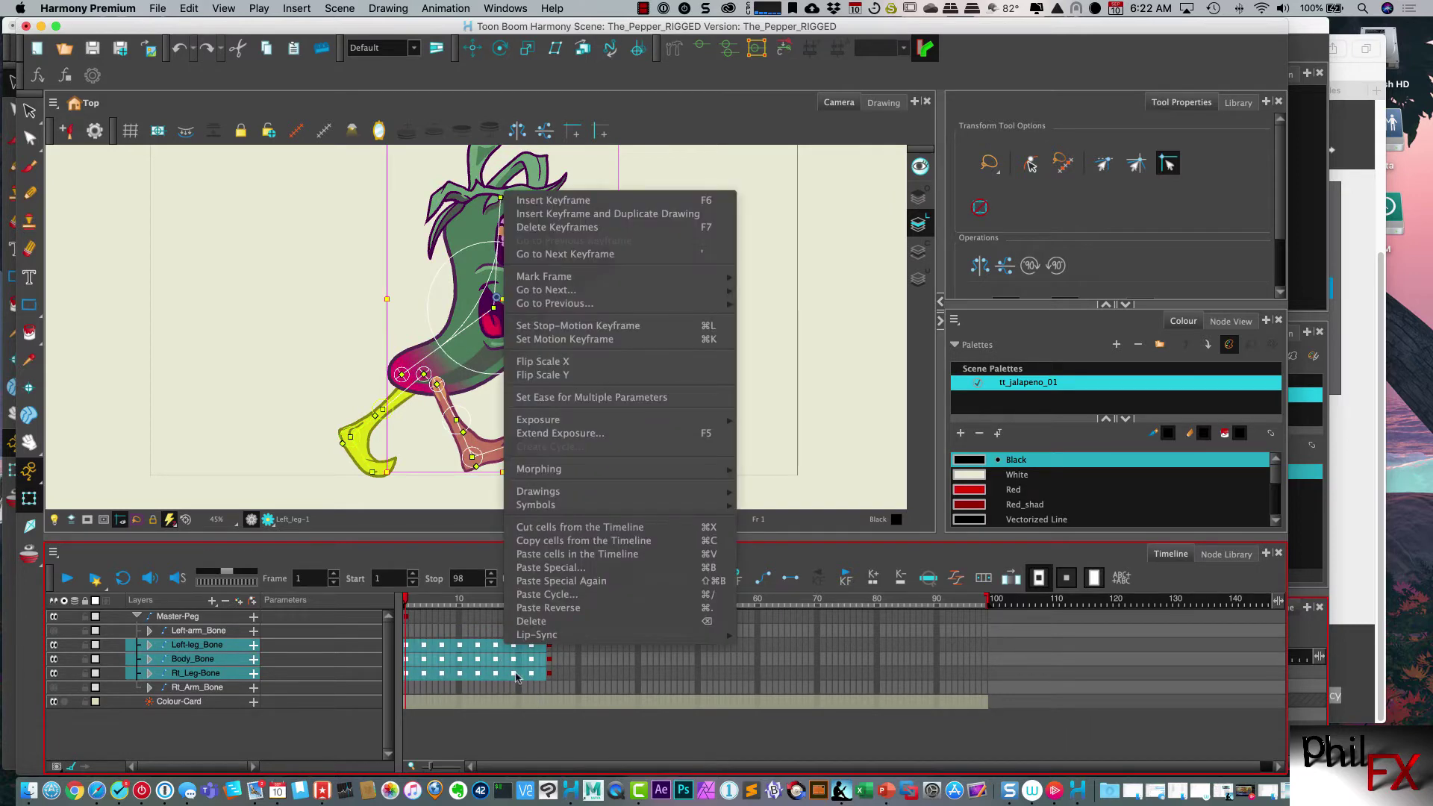
{"action": "left_click", "coordinate": [612, 541]}
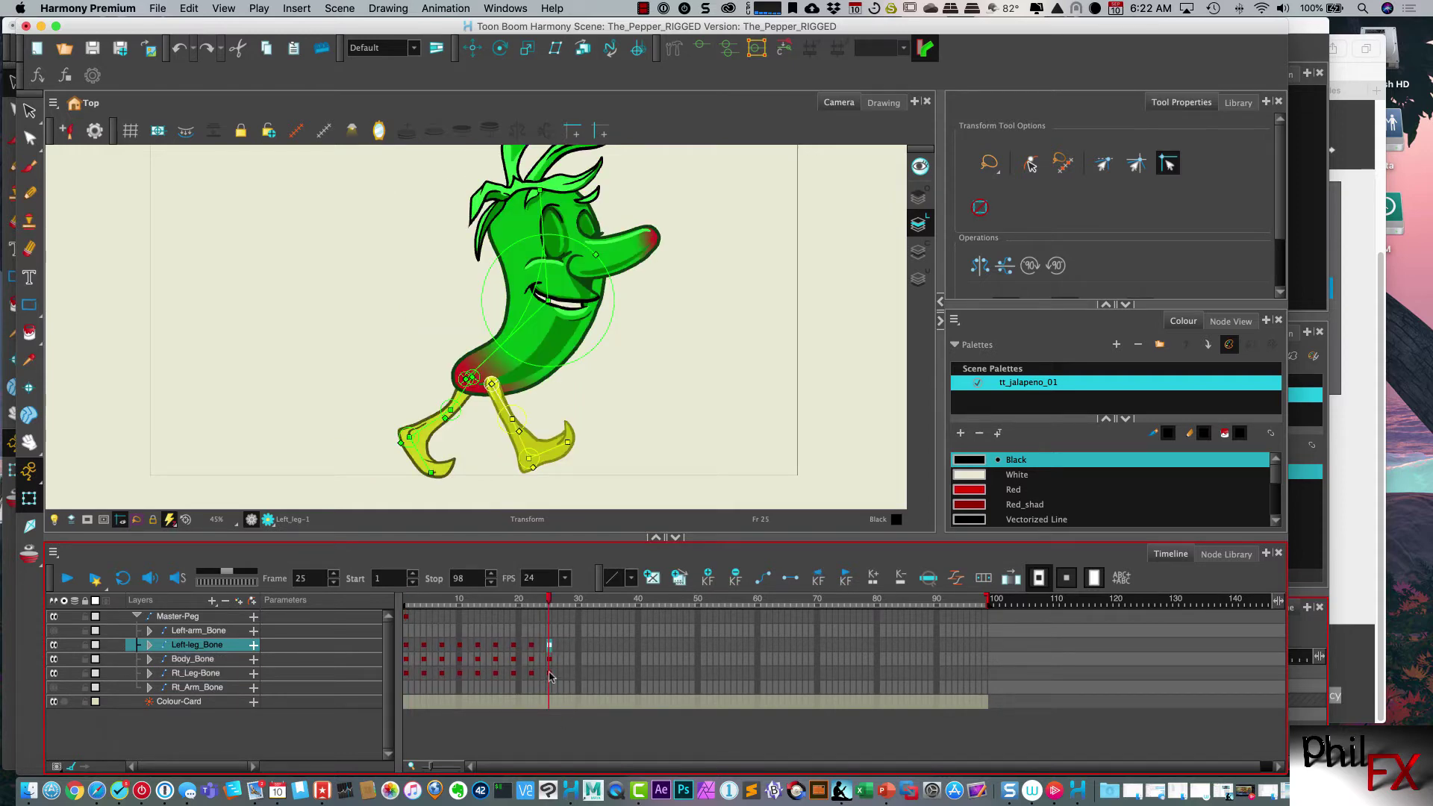
Paste 4 Normal (forward) cycles starting at frame 25 on all three layers
{"action": "left_click", "coordinate": [550, 674], "text": "shift"}
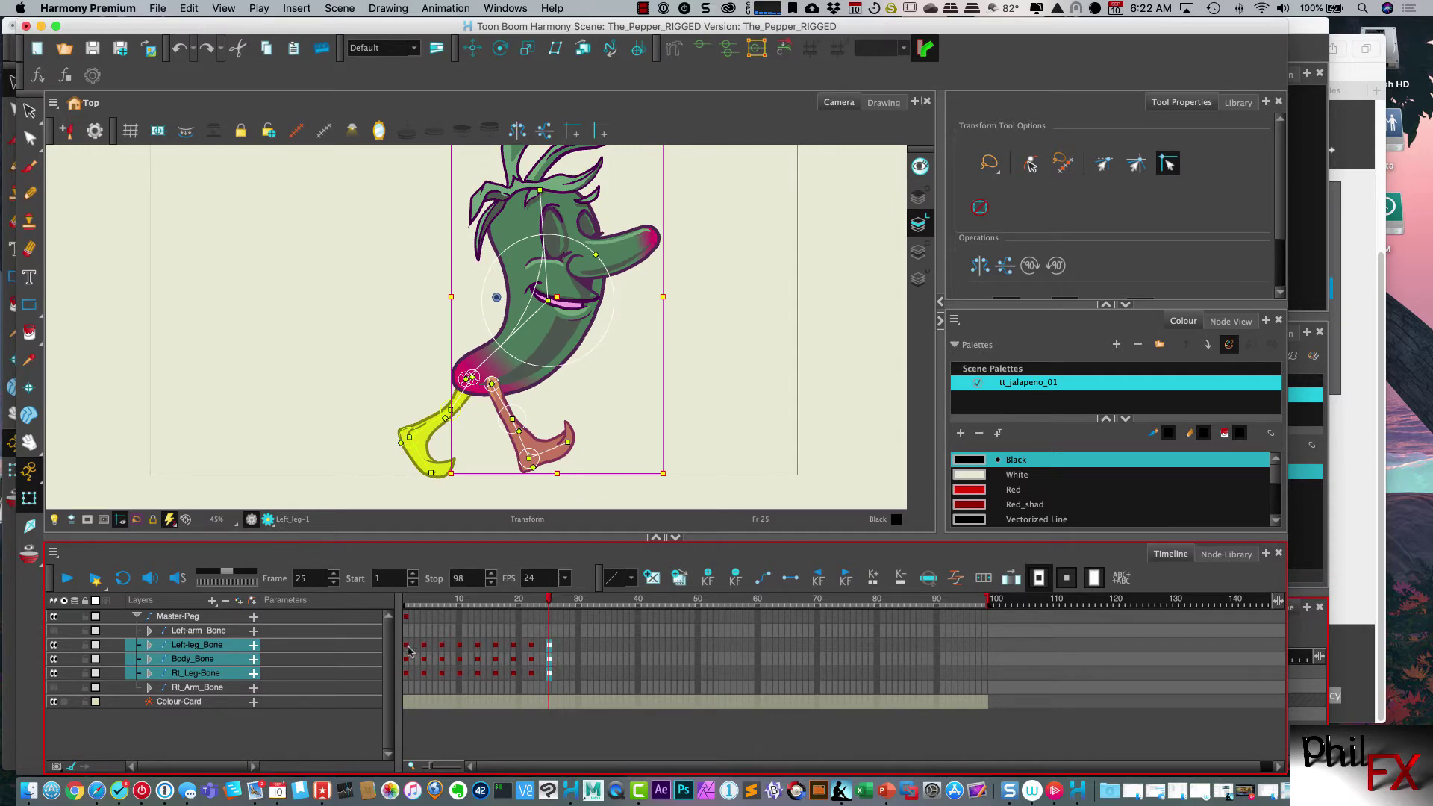
{"action": "right_click", "coordinate": [549, 674]}
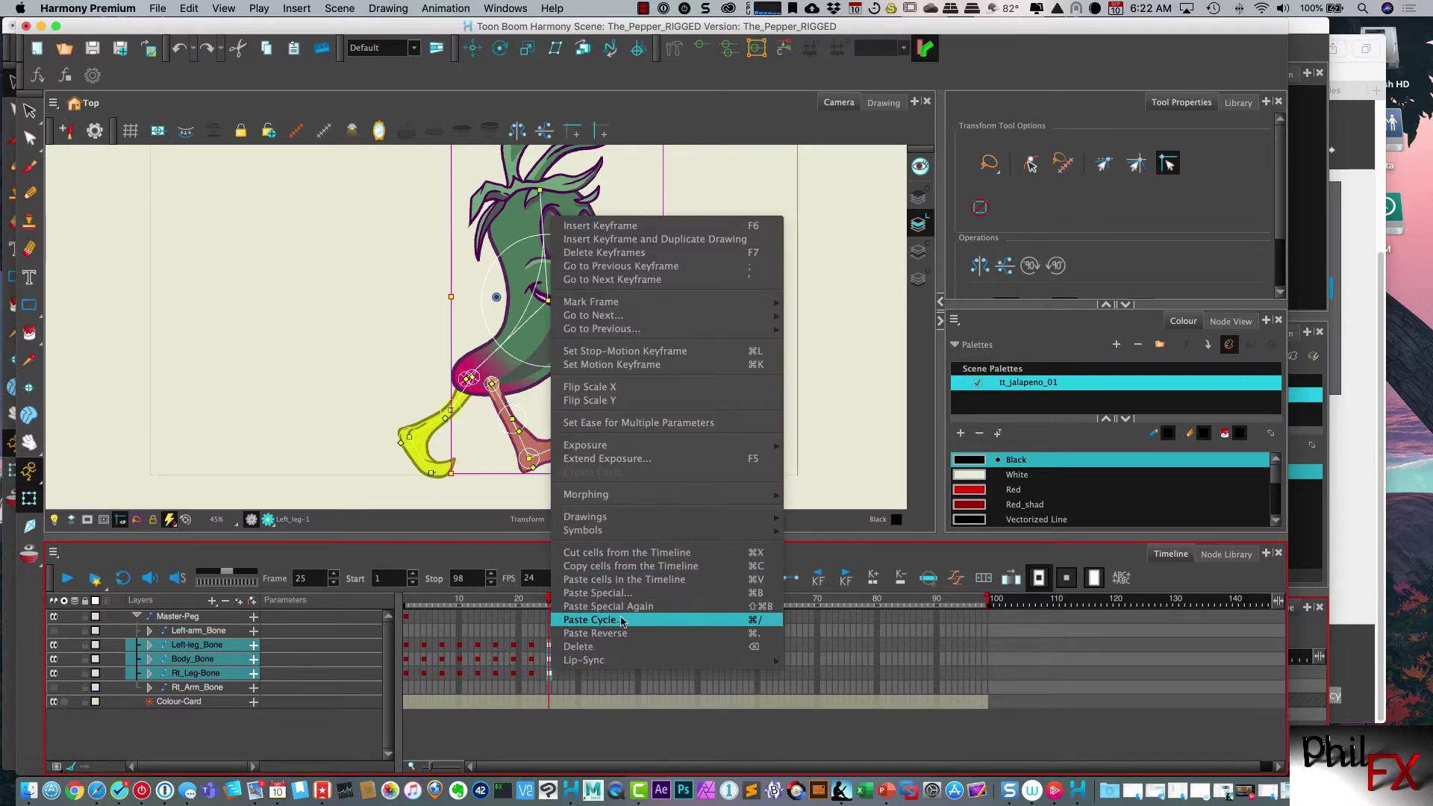
{"action": "left_click", "coordinate": [624, 622]}
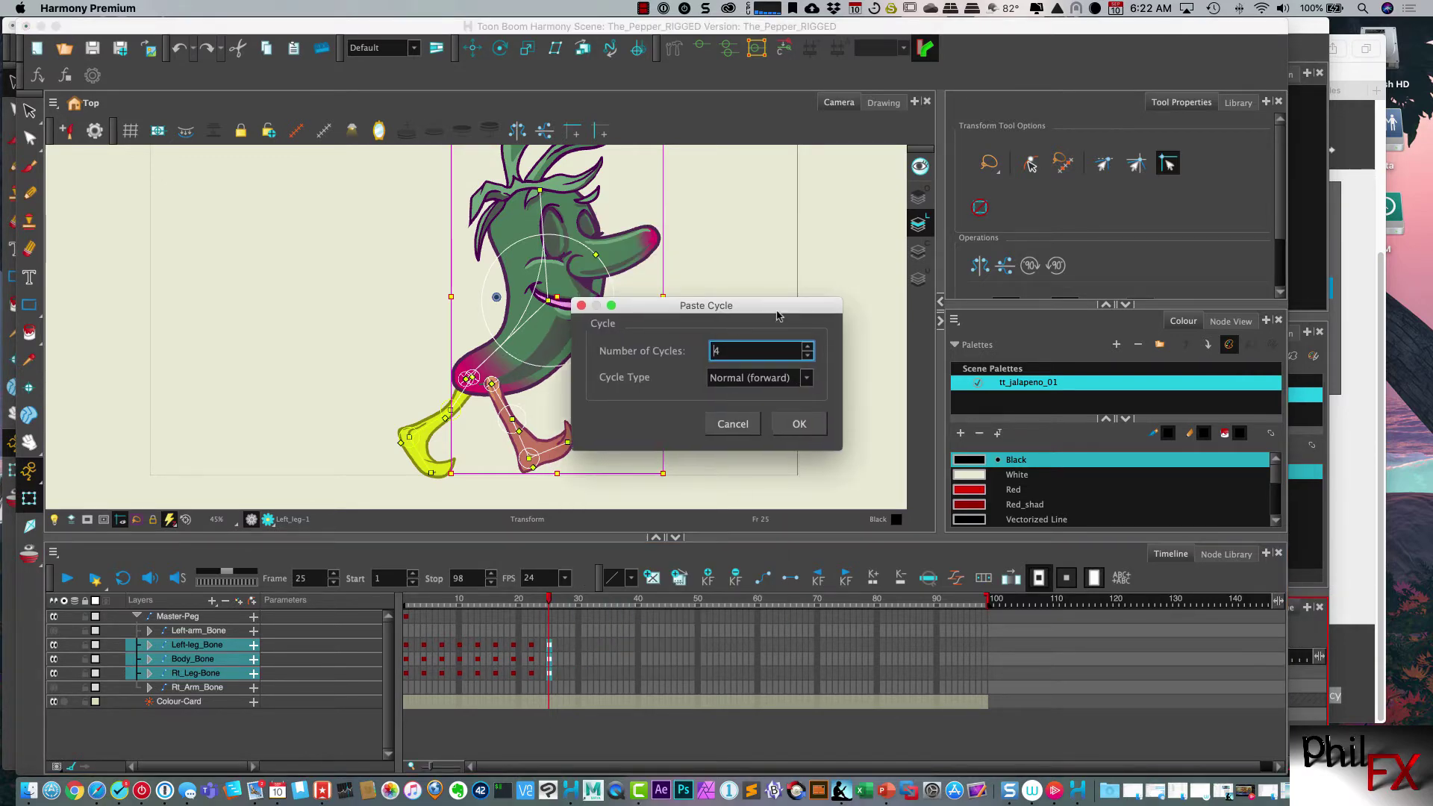
{"action": "left_click_drag", "start_coordinate": [777, 306], "coordinate": [667, 274]}
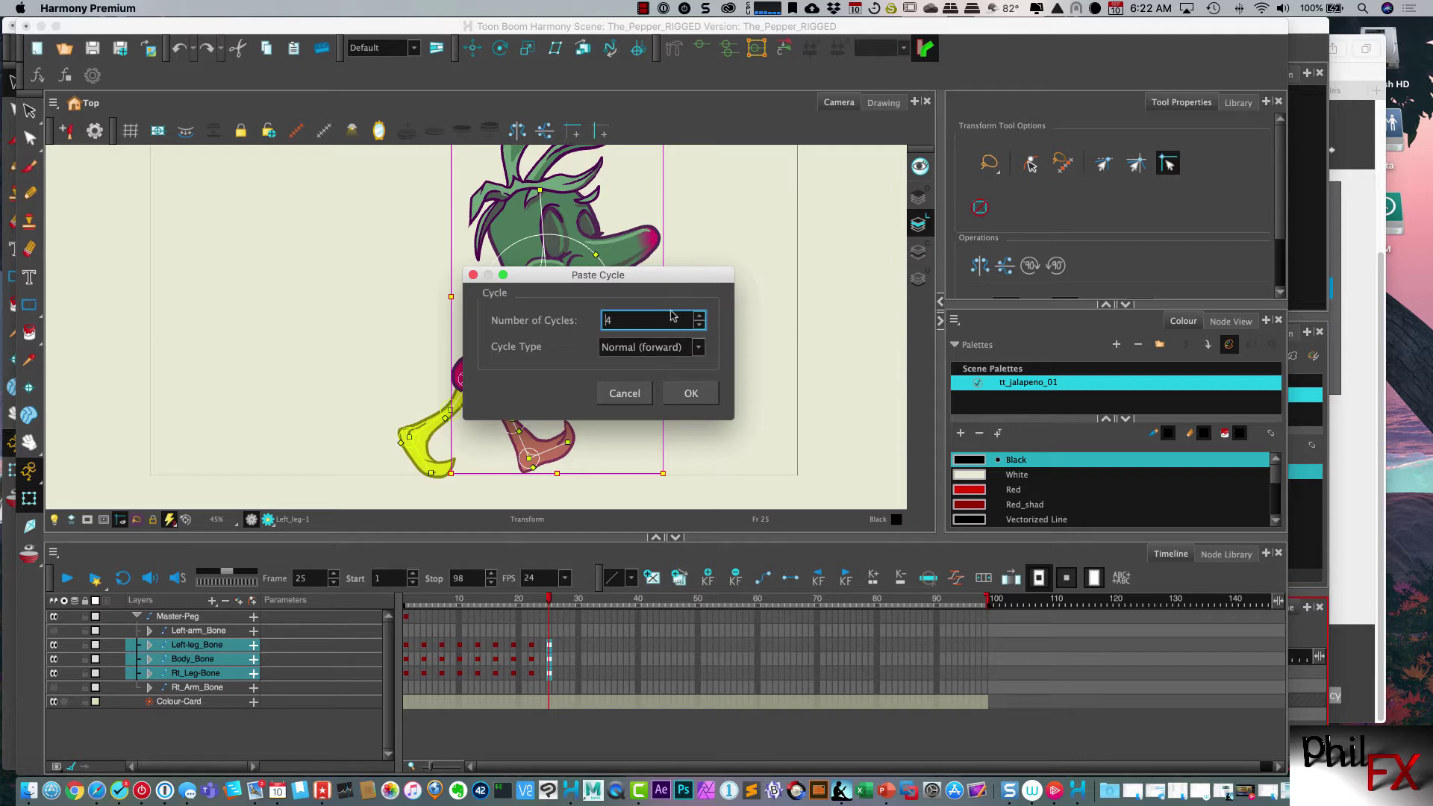
{"action": "left_click", "coordinate": [691, 394]}
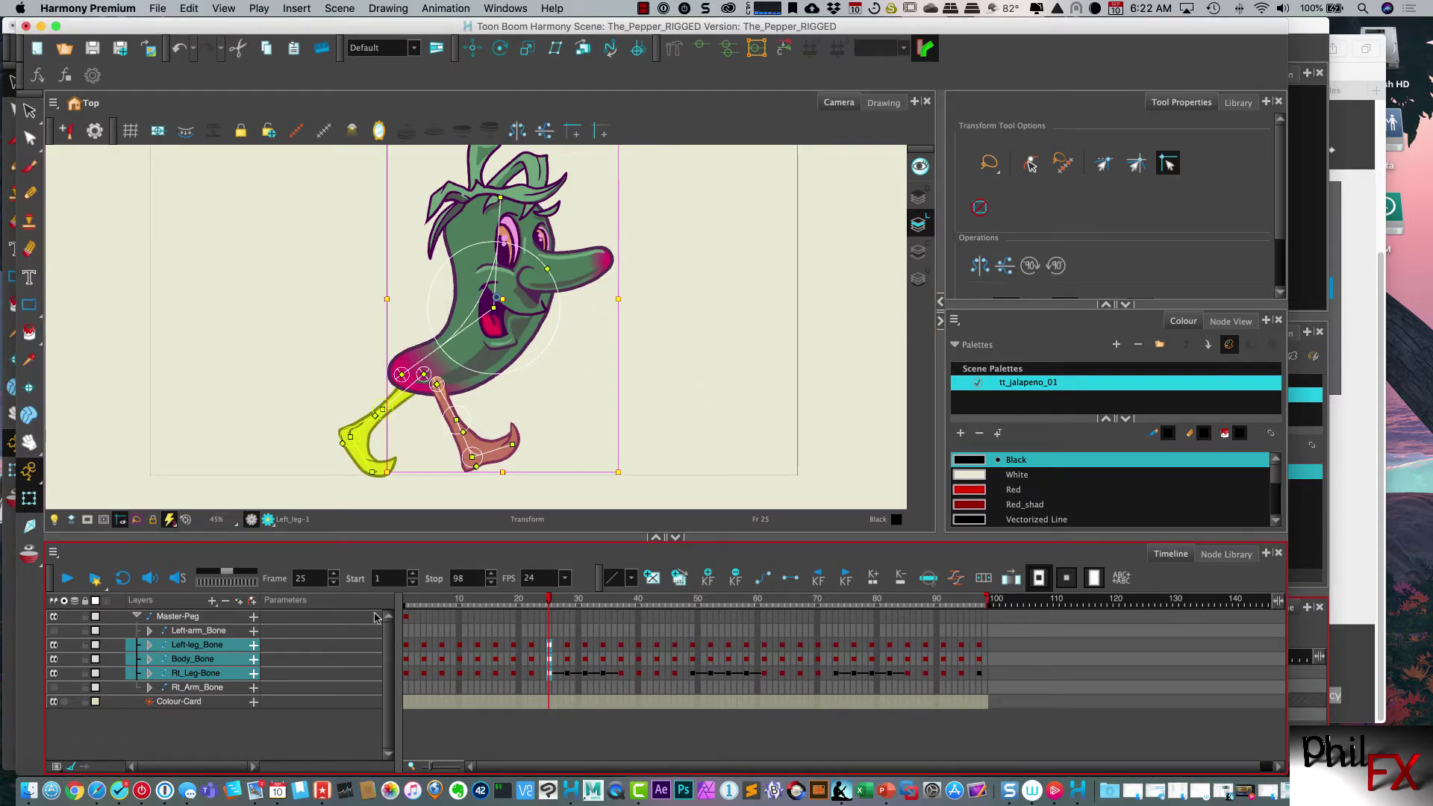
Play the walk with Loop on, then minimize the Pepper scene to reveal the ball scene
{"action": "left_click", "coordinate": [123, 578]}
{"action": "left_click", "coordinate": [67, 577]}
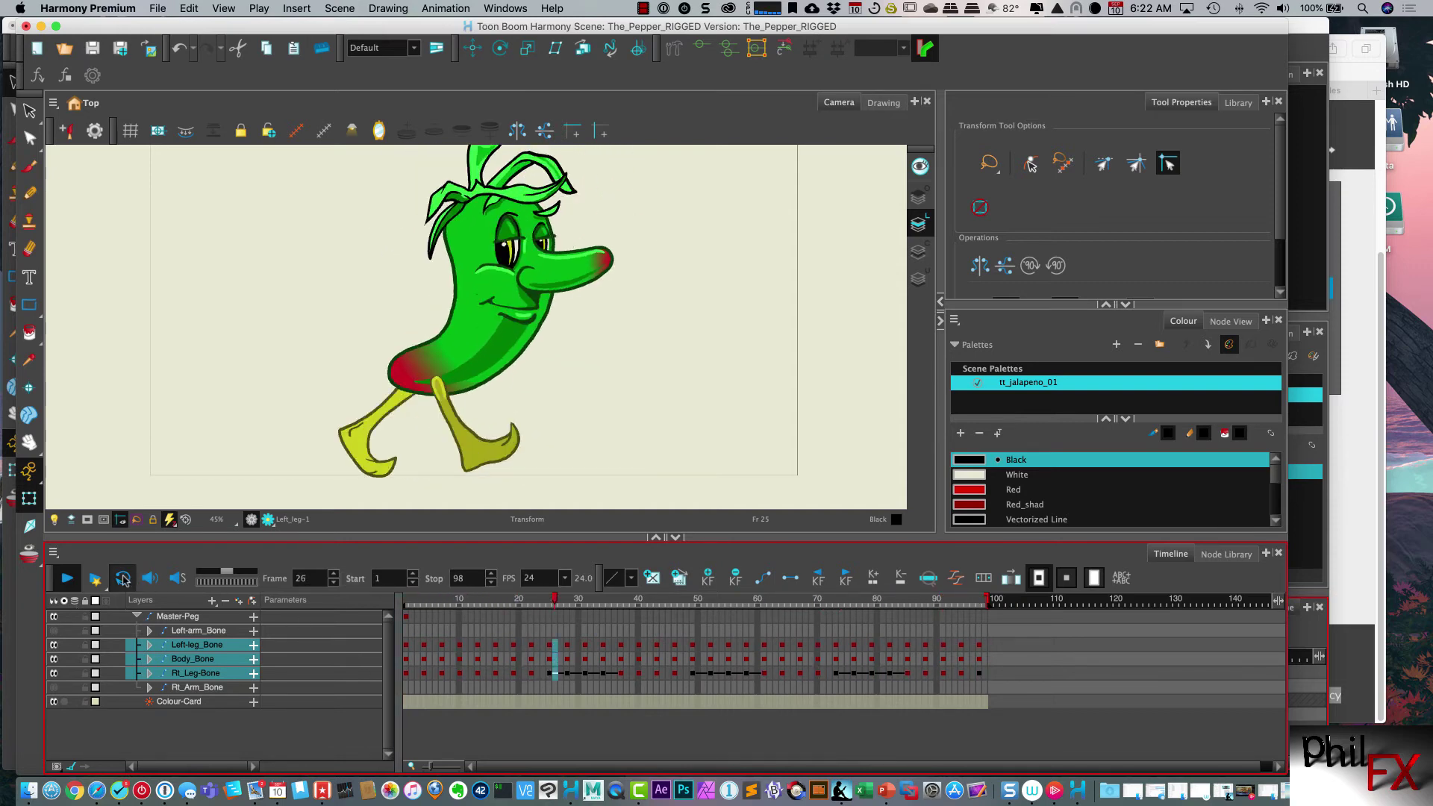
{"action": "left_click", "coordinate": [67, 578]}
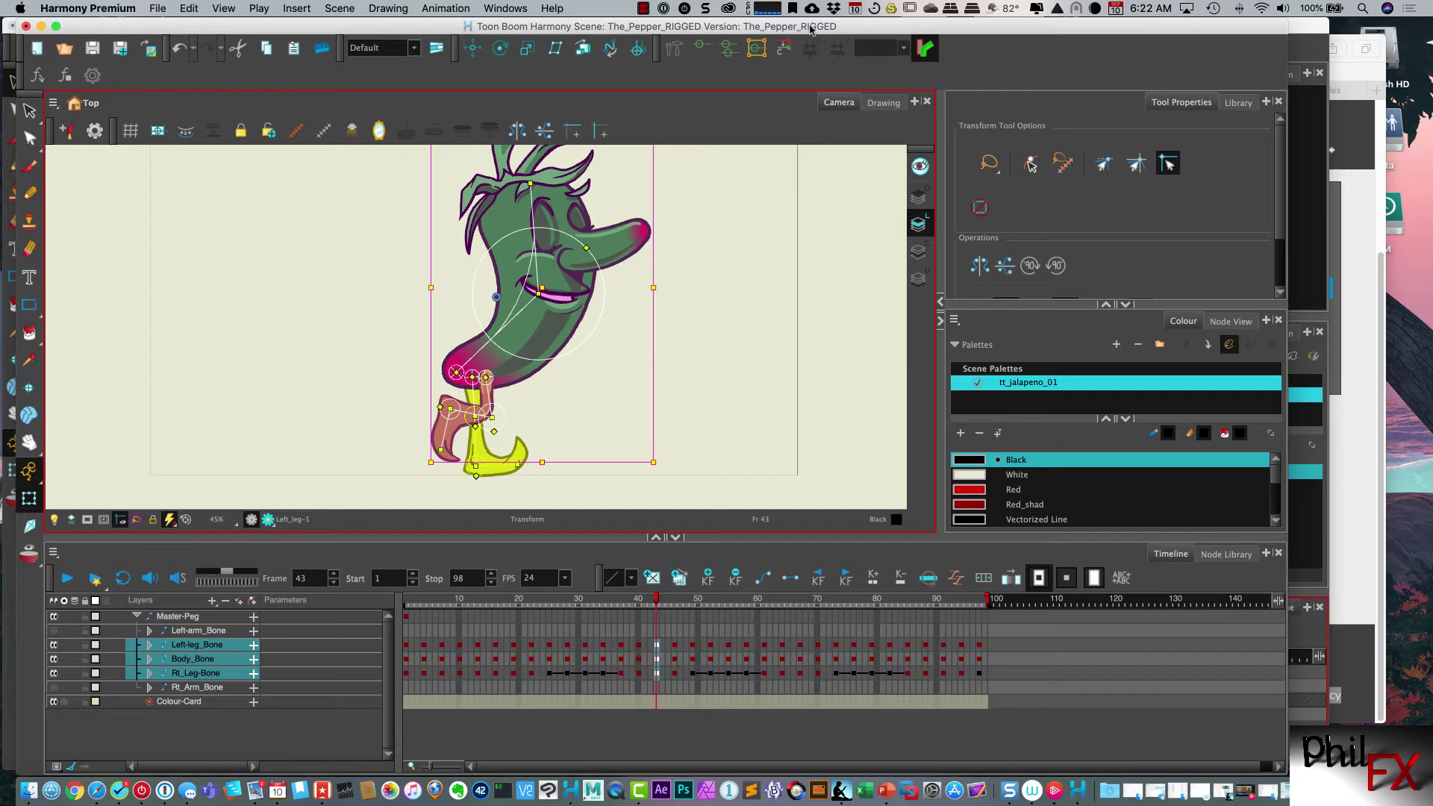
{"action": "left_click_drag", "start_coordinate": [649, 27], "coordinate": [701, 27]}
{"action": "left_click", "coordinate": [94, 26]}
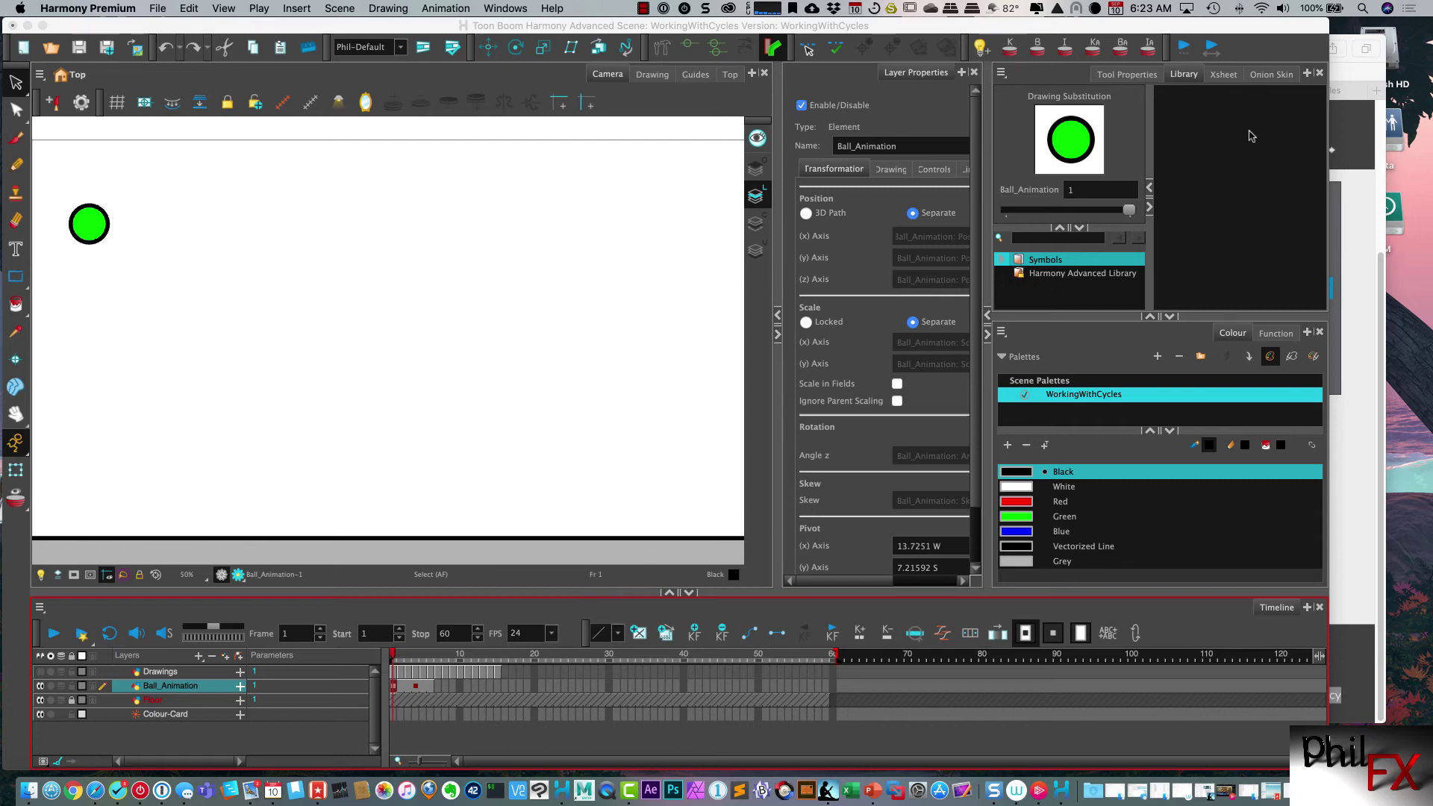
{"action": "left_click", "coordinate": [1348, 71]}
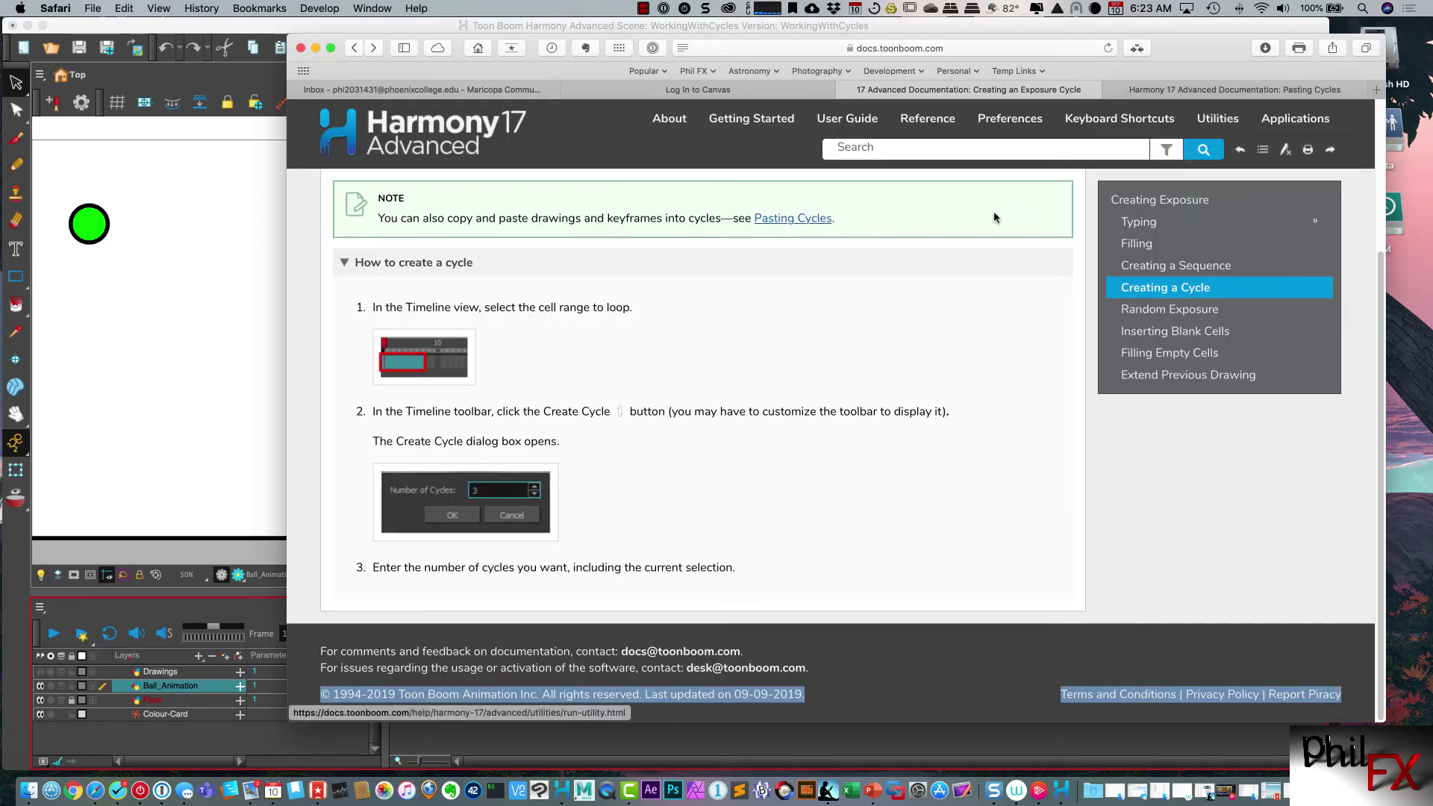
{"action": "left_click", "coordinate": [1149, 89]}
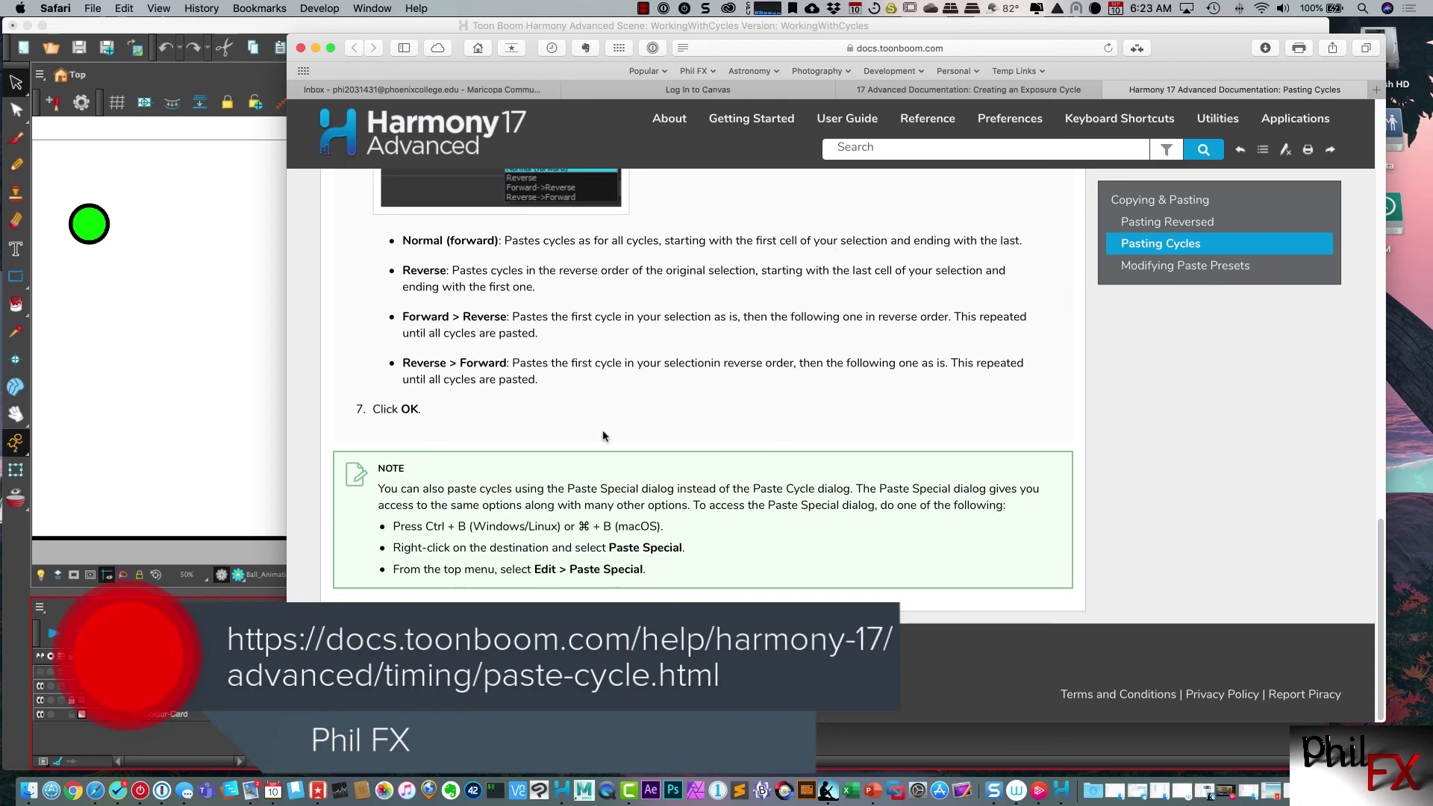
{"action": "left_click_drag", "start_coordinate": [1381, 523], "coordinate": [1384, 105]}
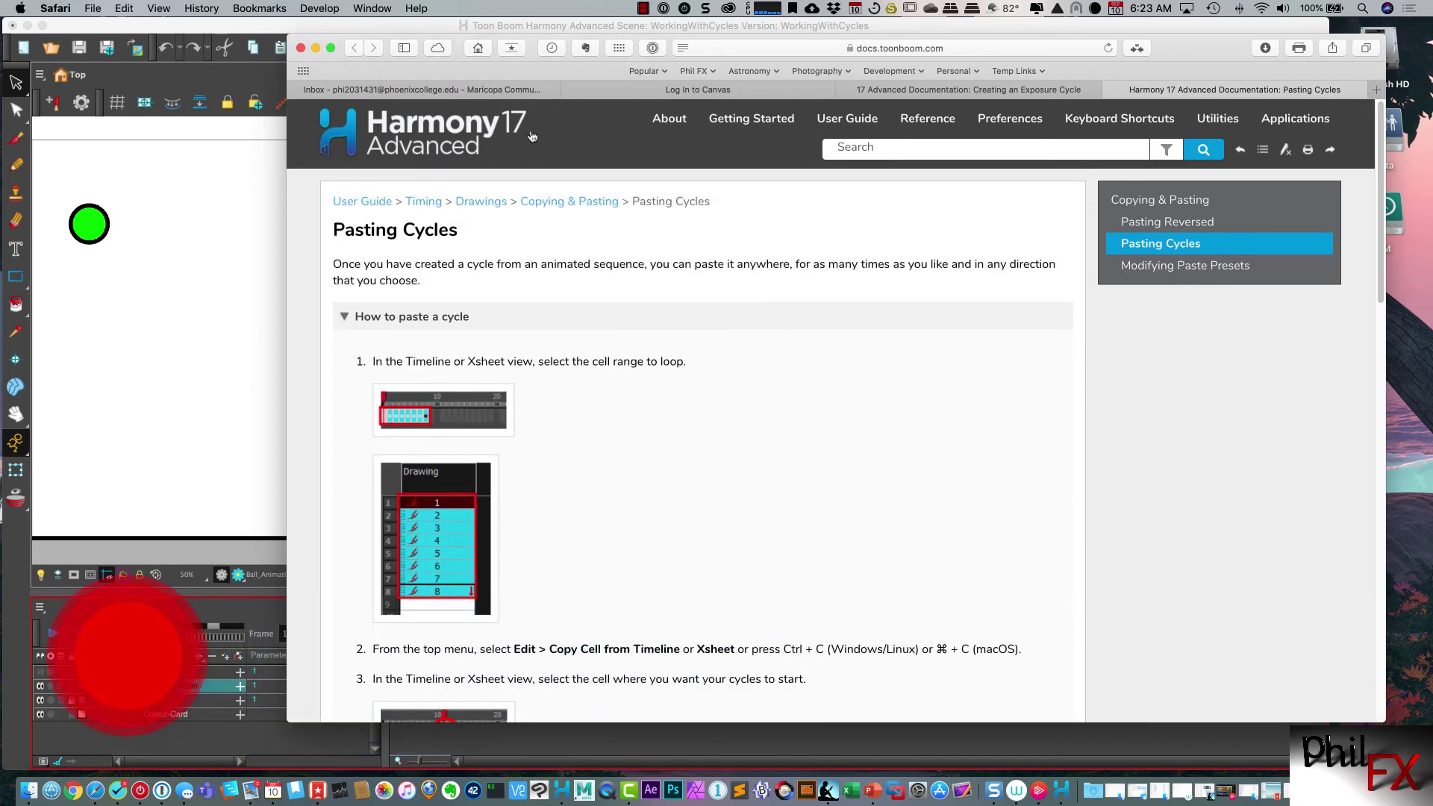
{"action": "key", "text": "super+Tab"}
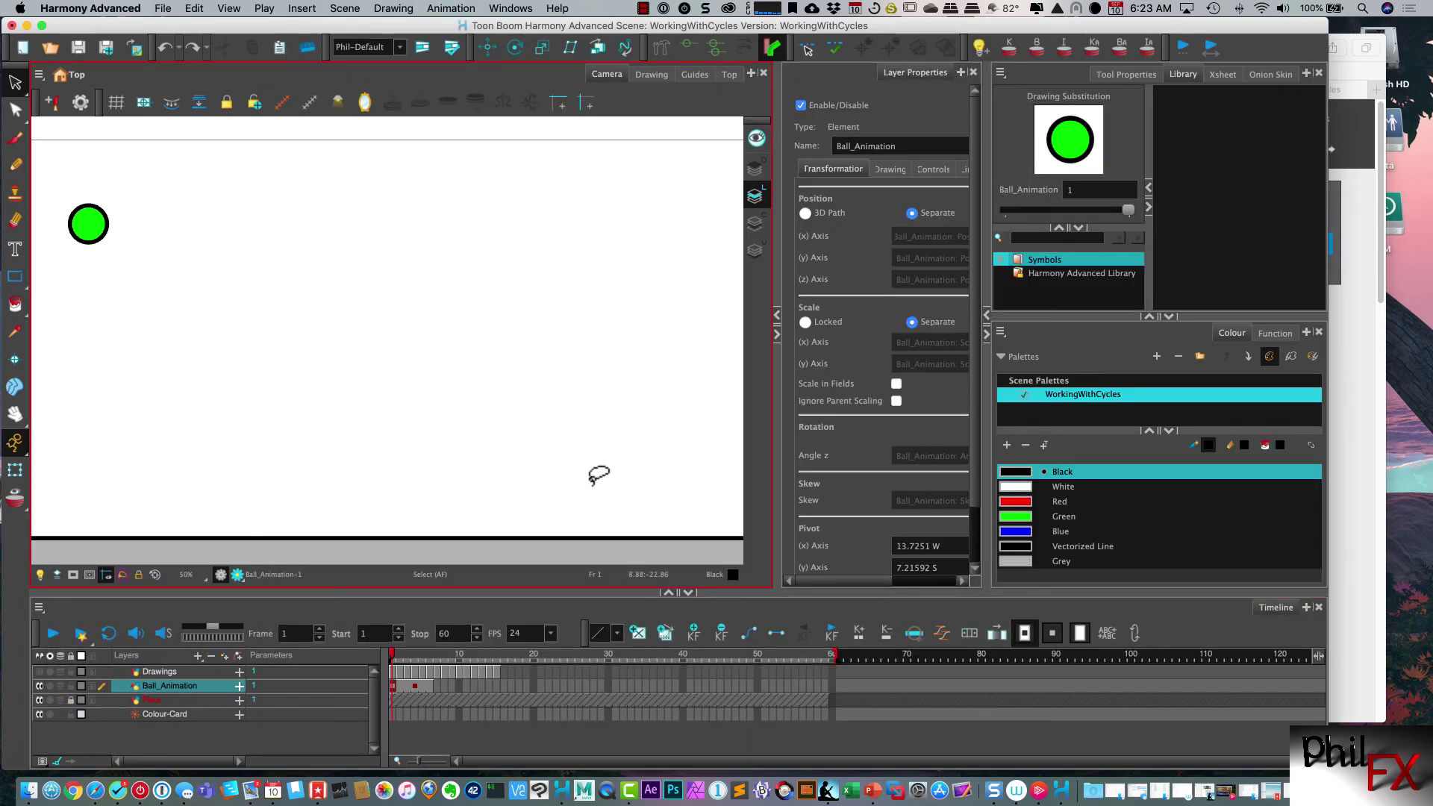